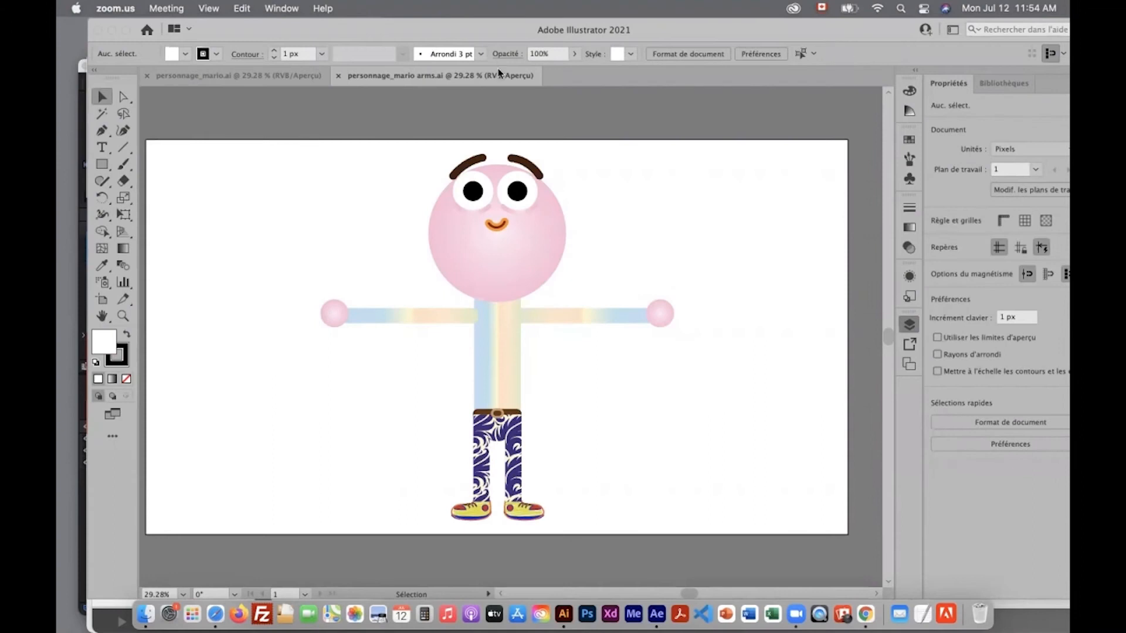
Examine the layer structure of personnage_mario.ai by expanding and collapsing its personnage layer.
left_click(255, 79)
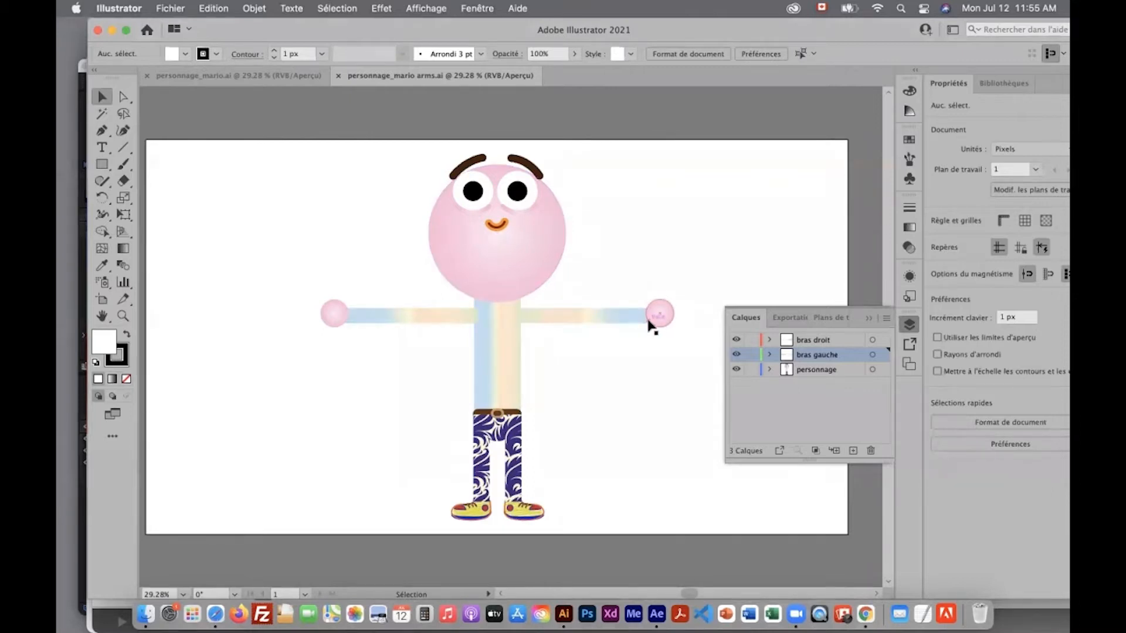
left_click(254, 76)
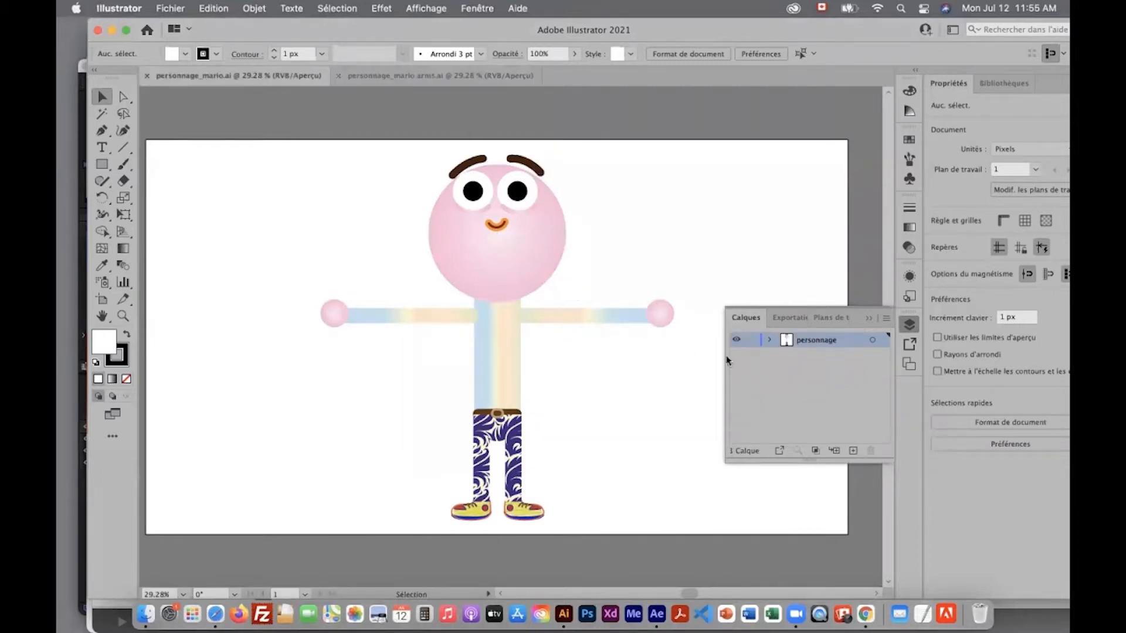
left_click(769, 341)
scroll(795, 427, "down", 5)
scroll(797, 423, "up", 2)
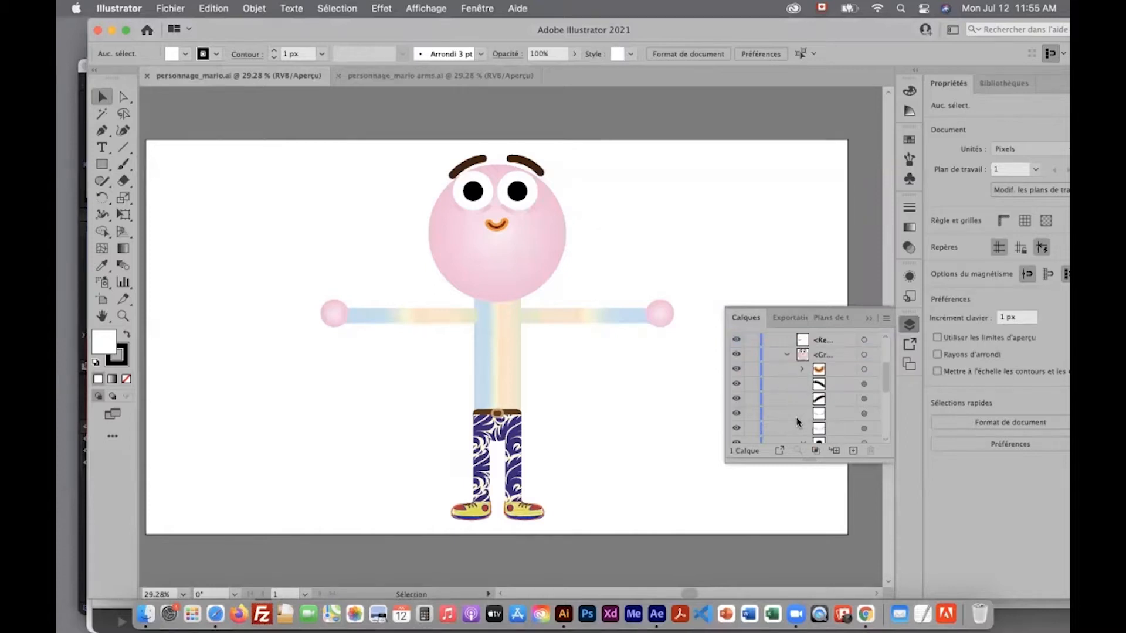
scroll(785, 393, "up", 3)
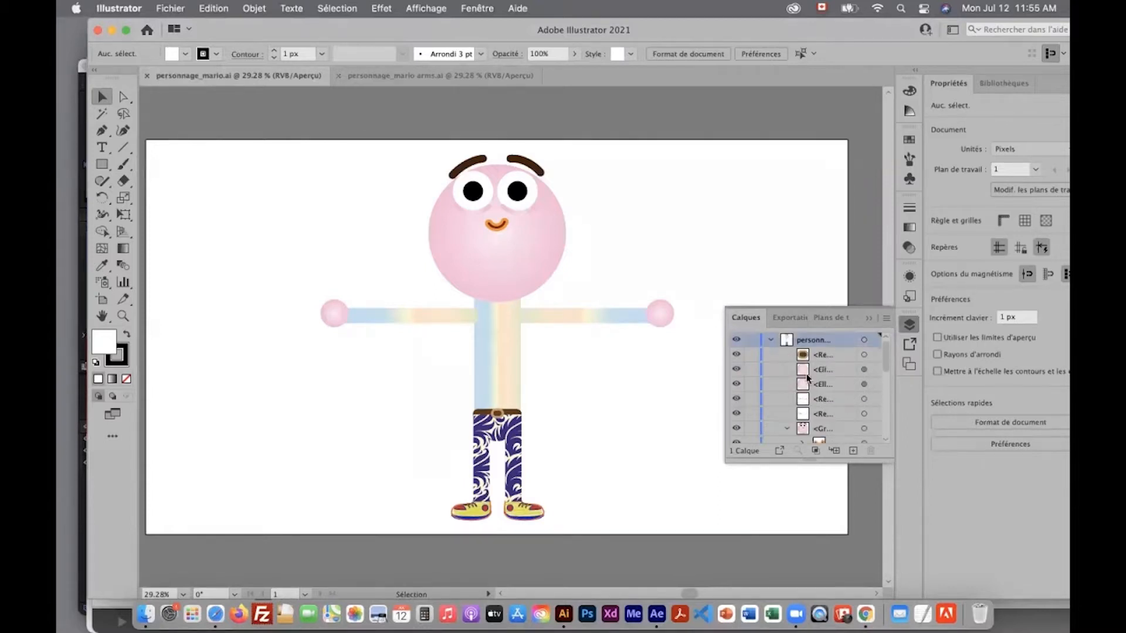
left_click(770, 341)
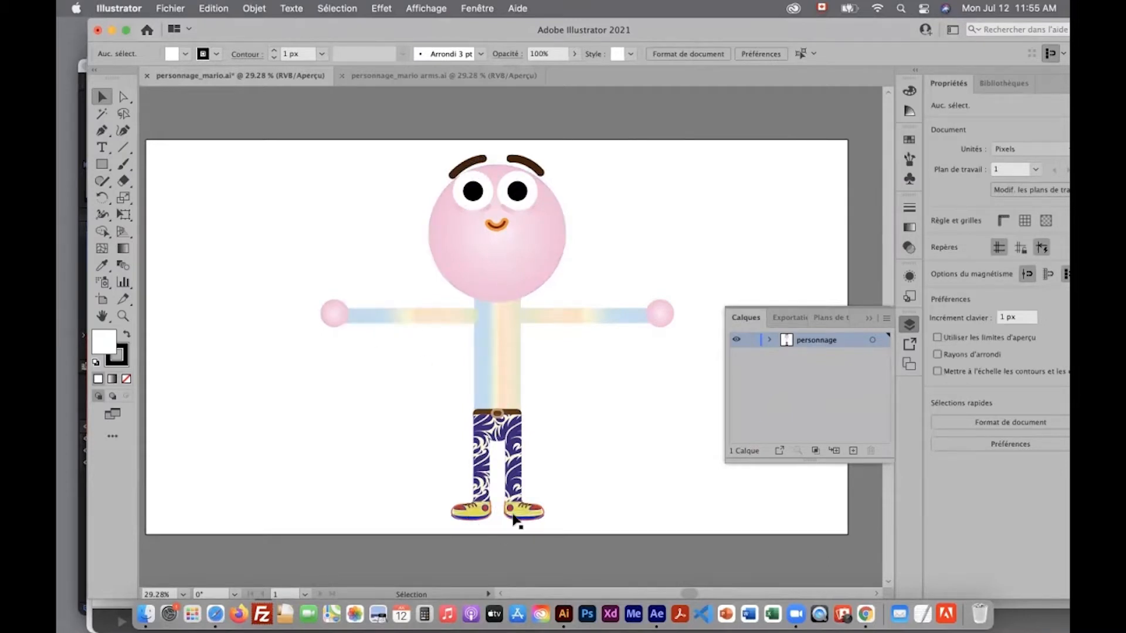
In personnage_mario arms.ai, hide and show the personnage, bras gauche and bras droit layers to examine what each contains.
left_click(404, 76)
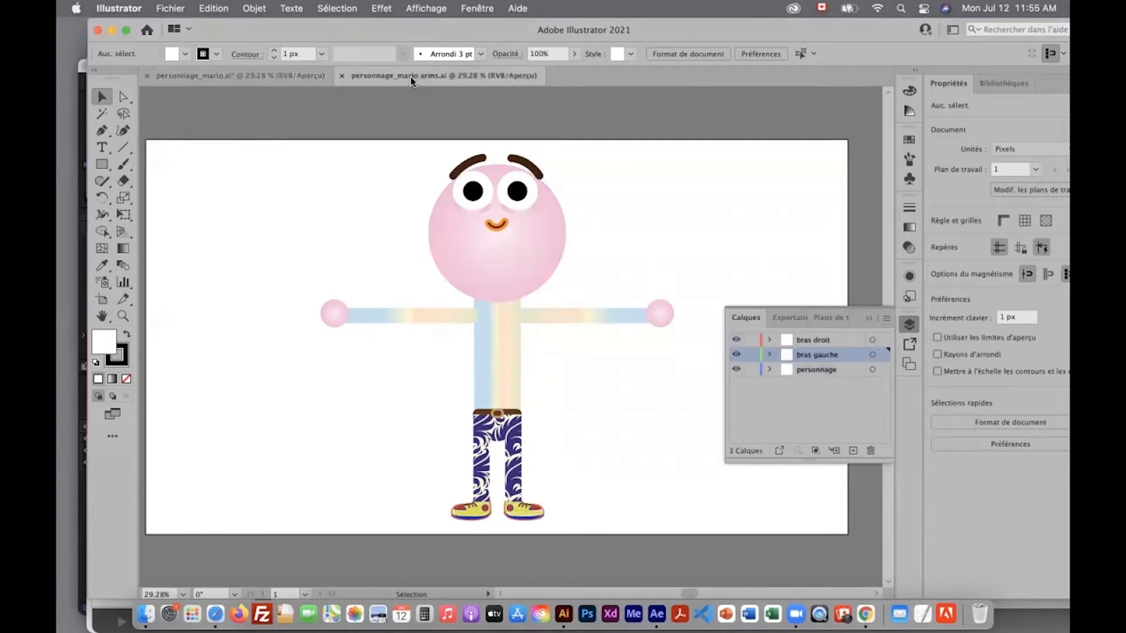
left_click(736, 370)
left_click(737, 372)
left_click(736, 372)
left_click(737, 372)
left_click(736, 372)
left_click(737, 370)
left_click(736, 370)
left_click(737, 370)
left_click(736, 356)
left_click(737, 356)
left_click(736, 341)
left_click(736, 341)
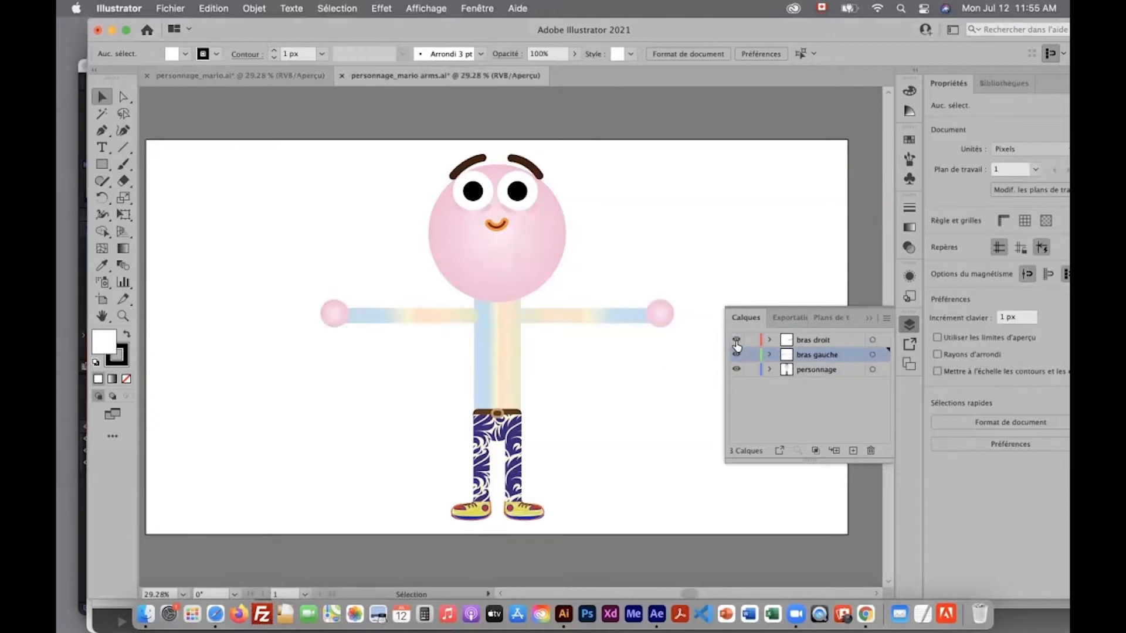
Select the artwork of the bras gauche and bras droit layers alternately to identify each separate arm.
left_click(873, 355)
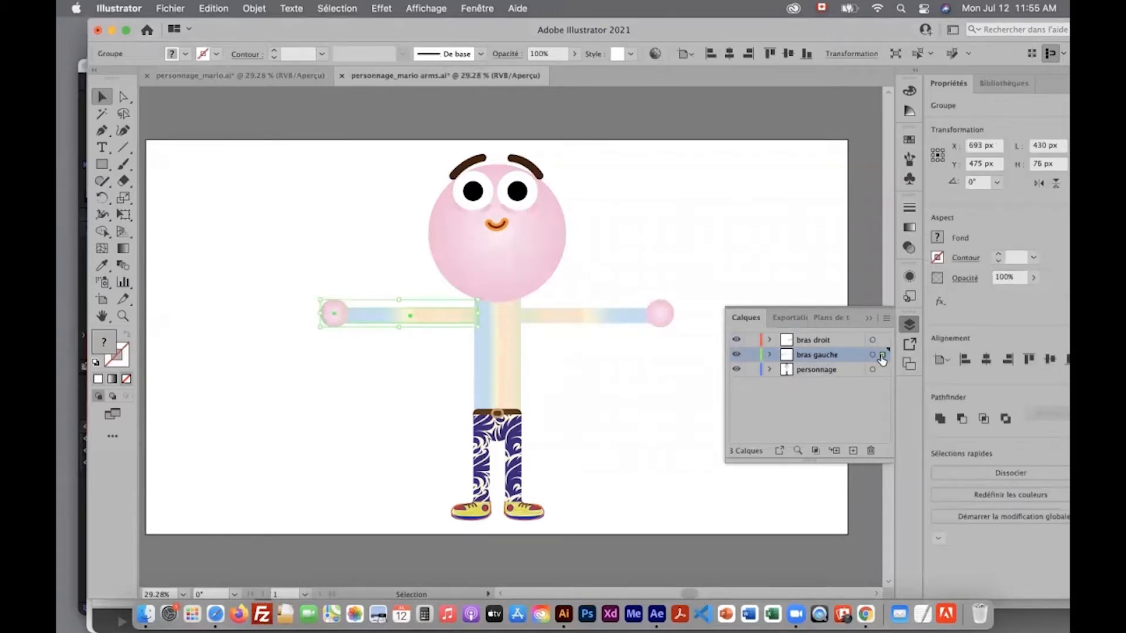
left_click(883, 341)
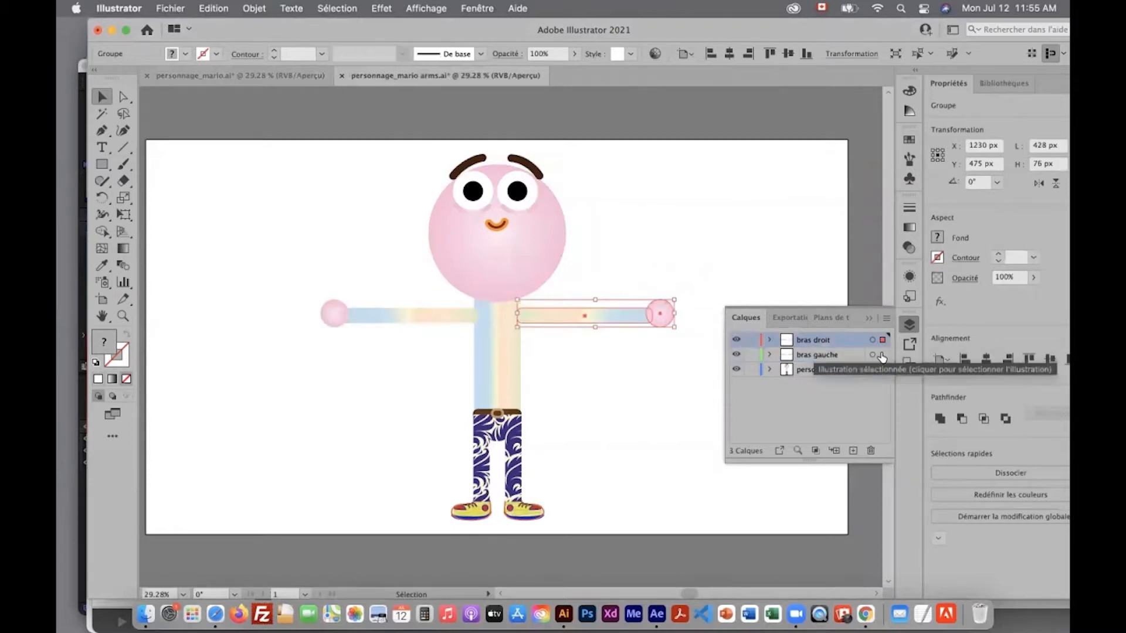
left_click(882, 355)
left_click(883, 341)
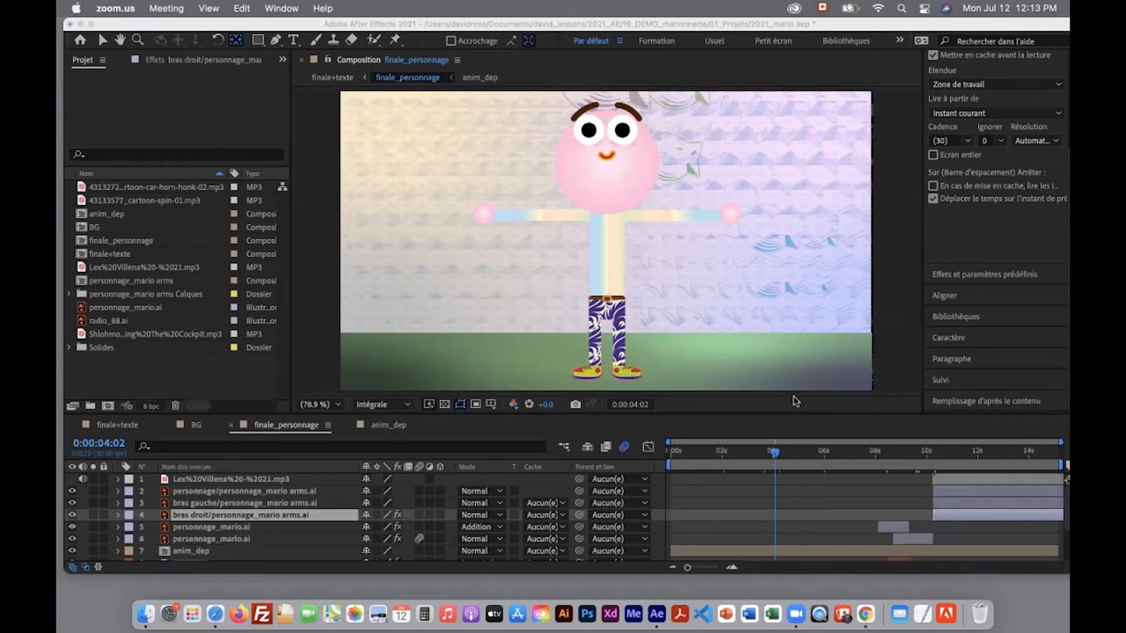
In After Effects, preview and scrub the finale_personnage composition up to 0:00:09:15 to examine the character's movements.
left_click(778, 461)
left_click_drag(775, 455, 725, 461)
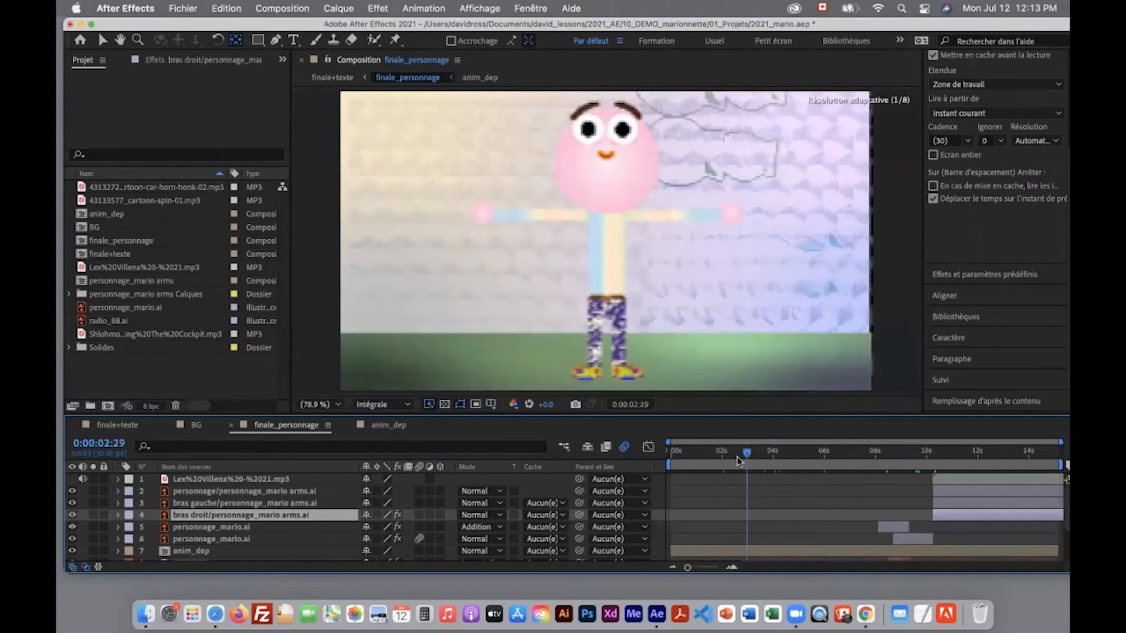
key("space")
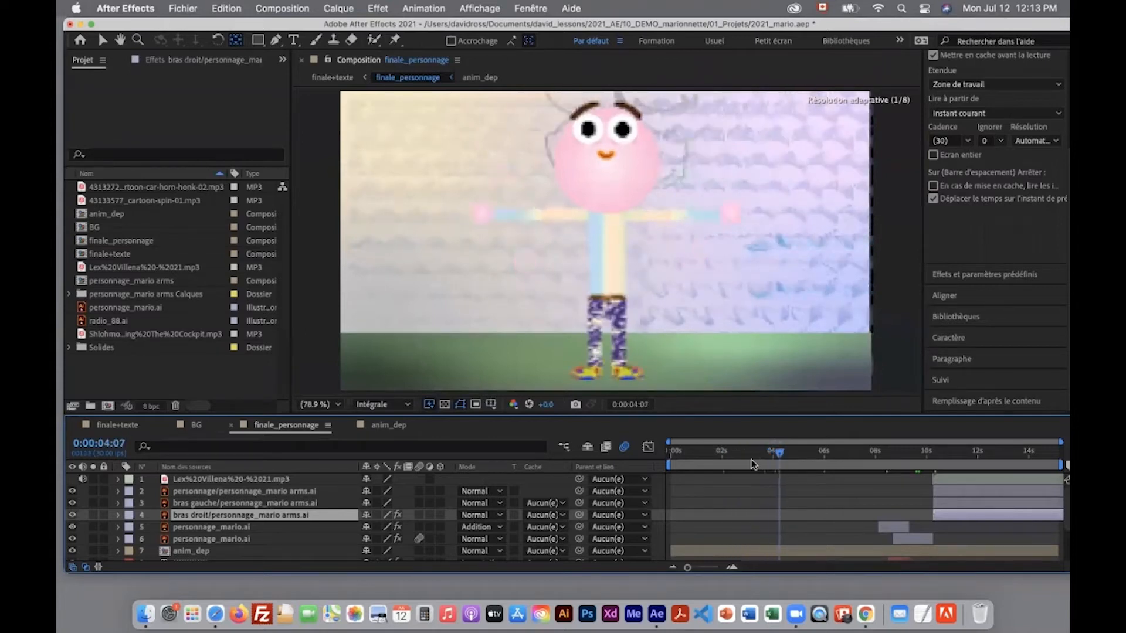
left_click(730, 462)
left_click_drag(731, 462, 815, 462)
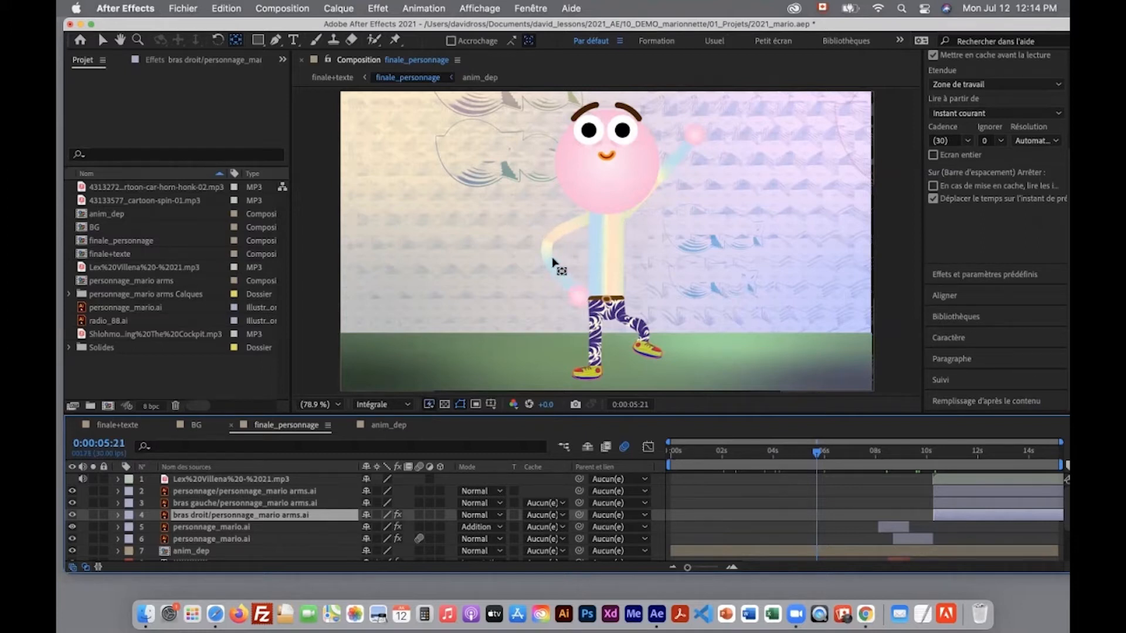
left_click_drag(830, 453, 847, 458)
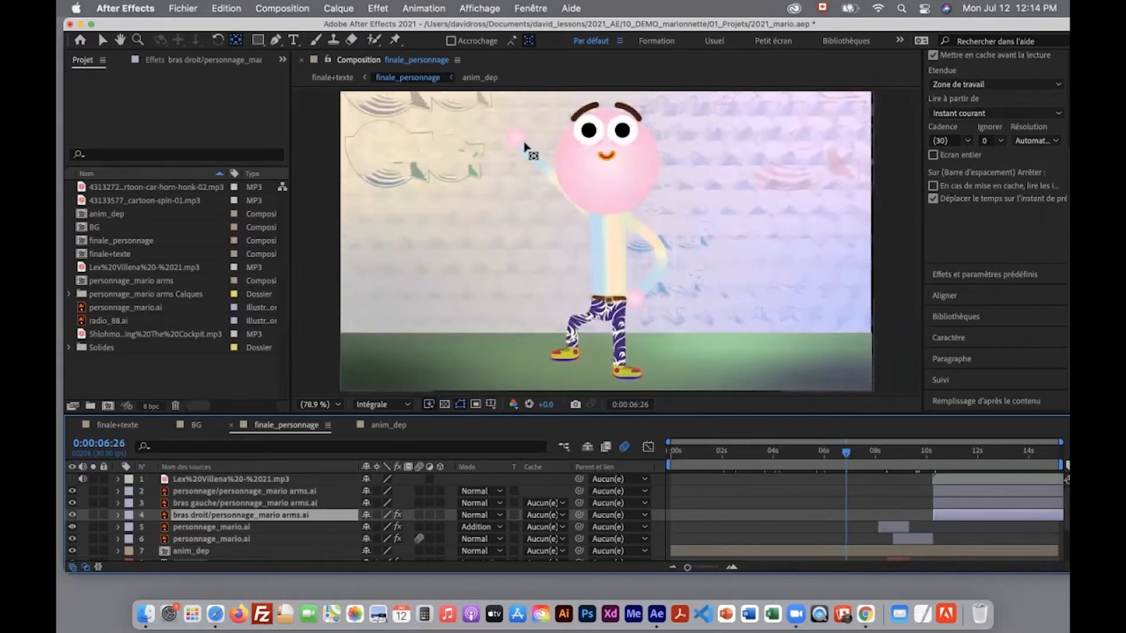
left_click_drag(854, 453, 914, 465)
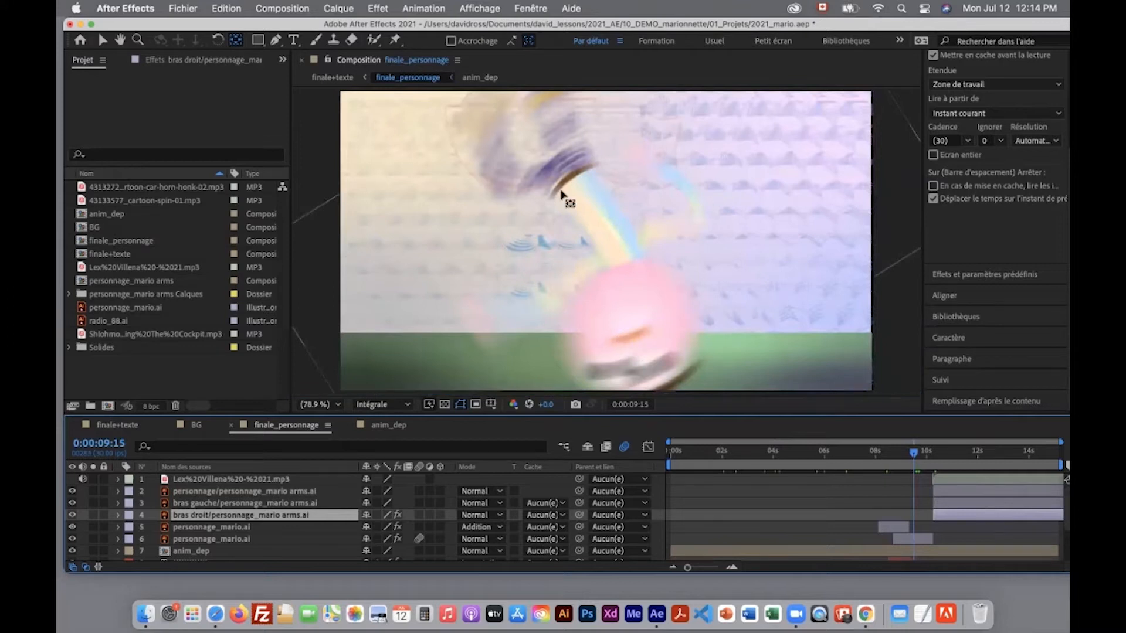
Compare the character with motion blur off and on at 0:00:09:15, 0:00:09:26 and 0:00:10:02, leaving it enabled.
left_click(625, 447)
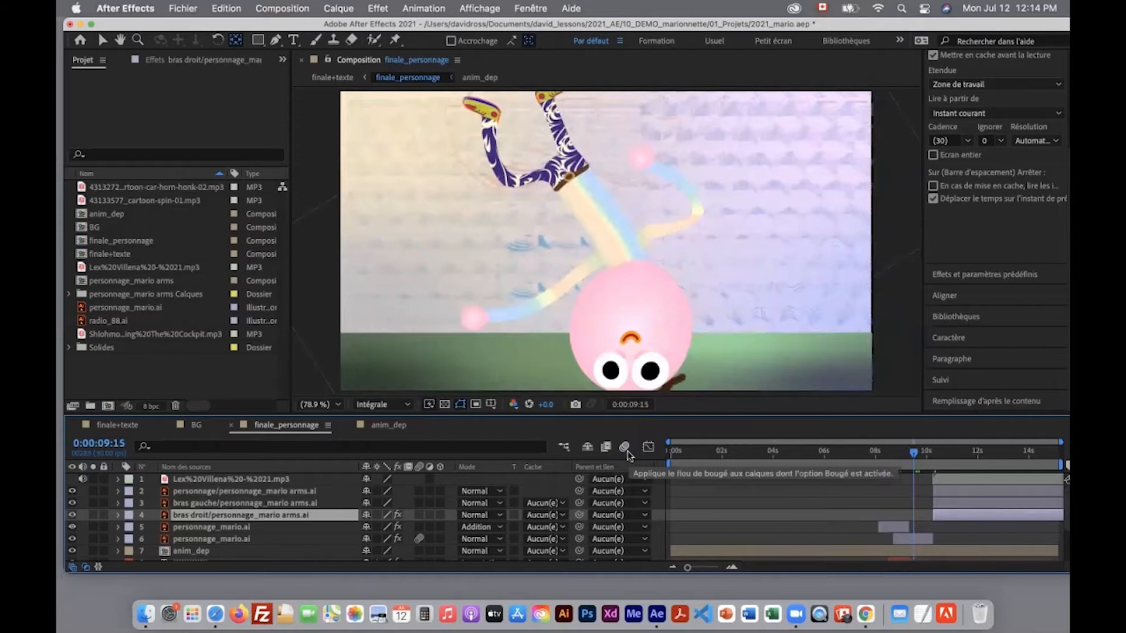
left_click(625, 448)
left_click(625, 448)
left_click(625, 448)
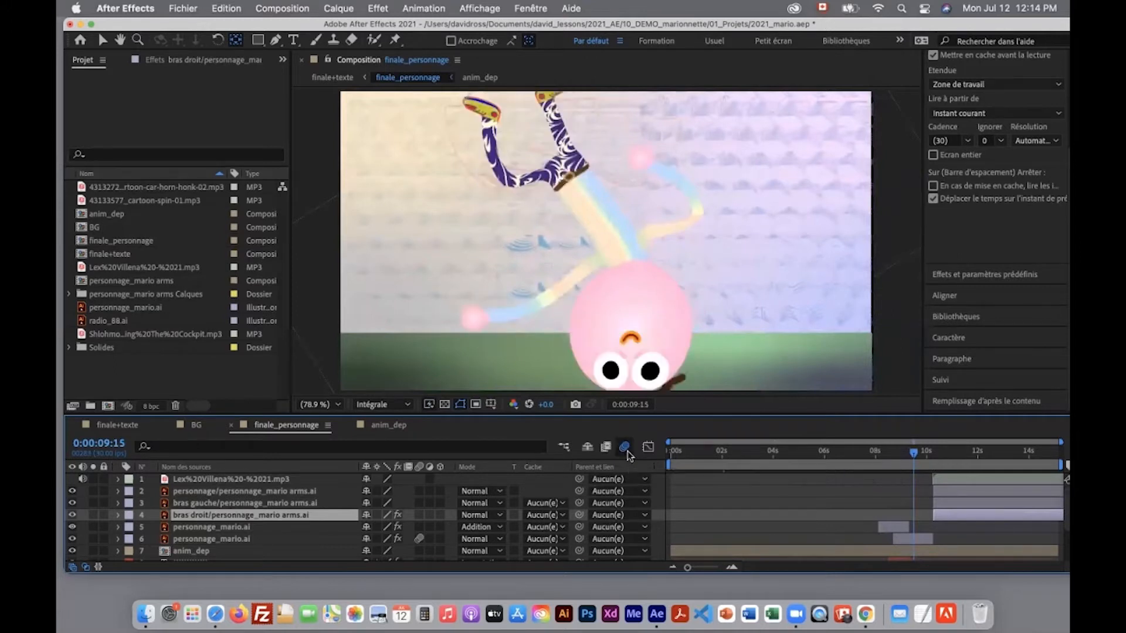
left_click(625, 448)
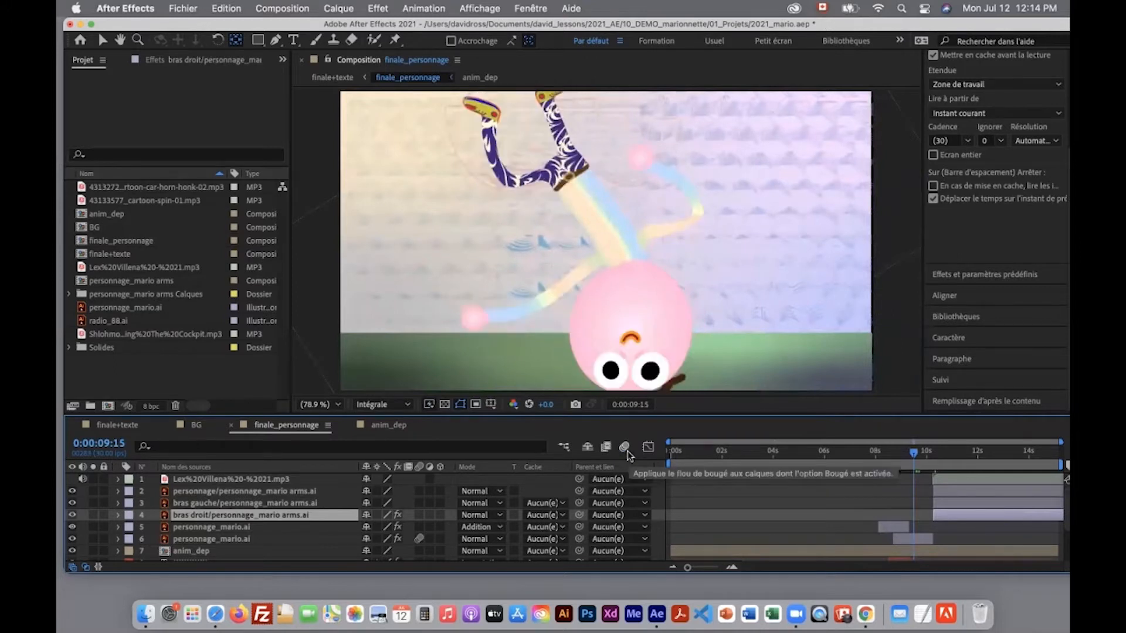
left_click(924, 452)
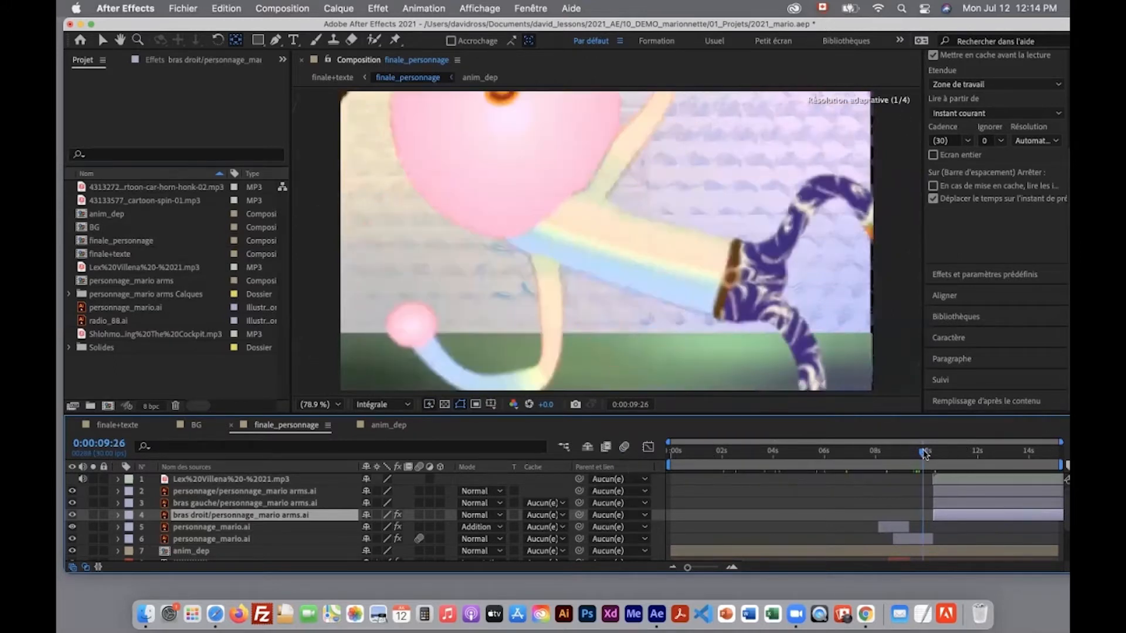
left_click(624, 448)
left_click(624, 448)
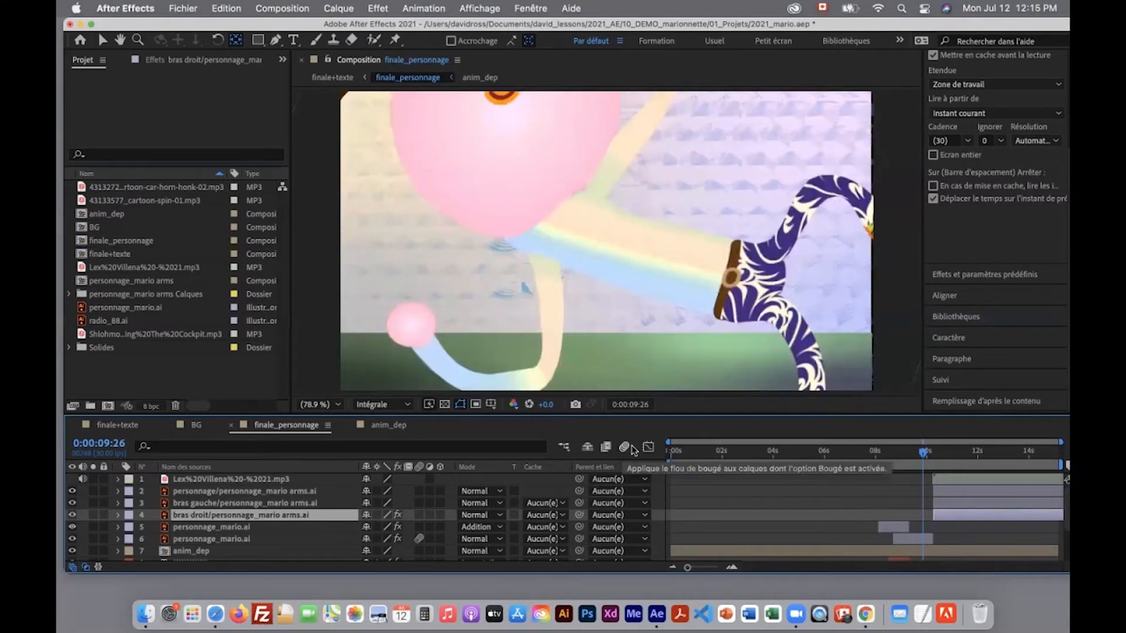
left_click_drag(924, 454, 928, 453)
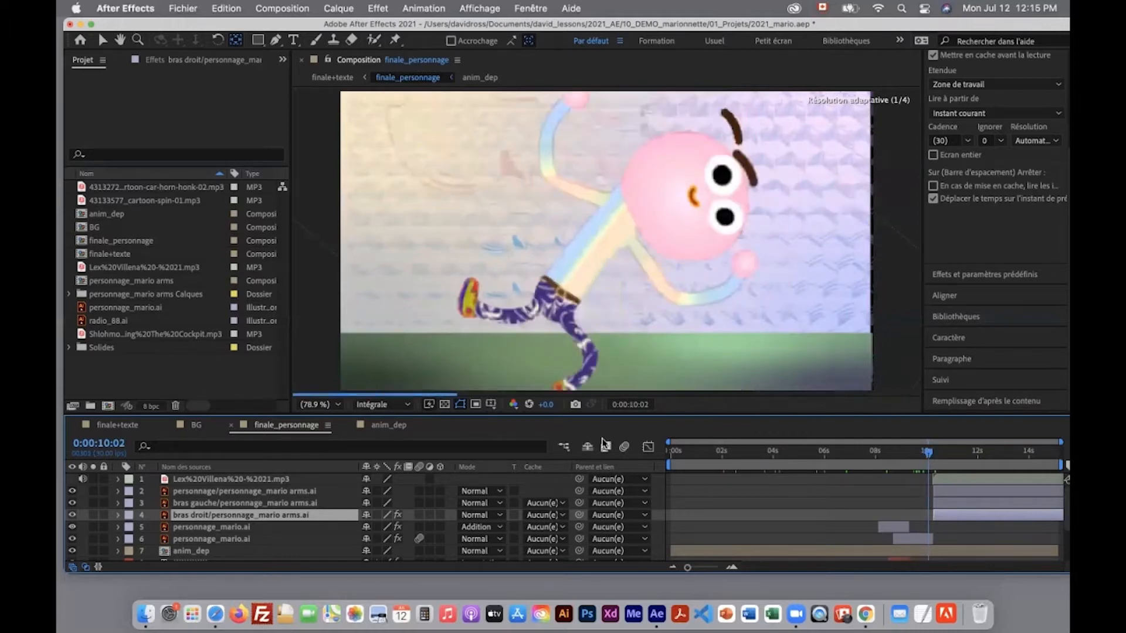
left_click(623, 447)
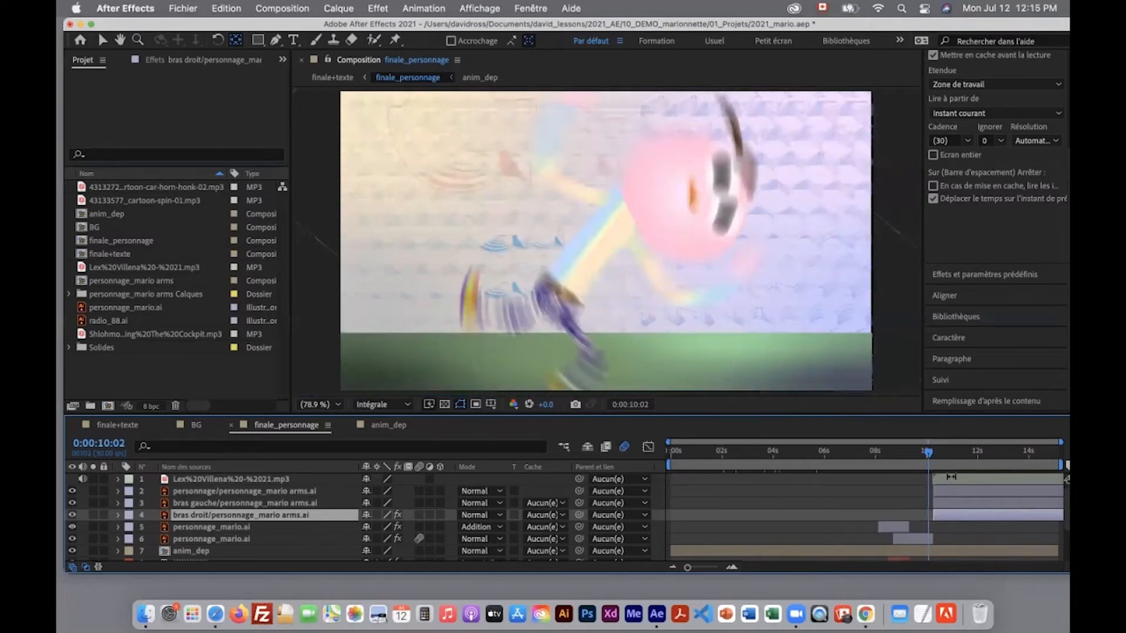
Review the finale_personnage and finale+texte compositions, ending in anim_dep at 0:00:02:21.
mouse_move(936, 459)
left_mouse_down()
mouse_move(906, 459)
mouse_move(939, 462)
left_mouse_up()
left_click(381, 428)
left_click(279, 429)
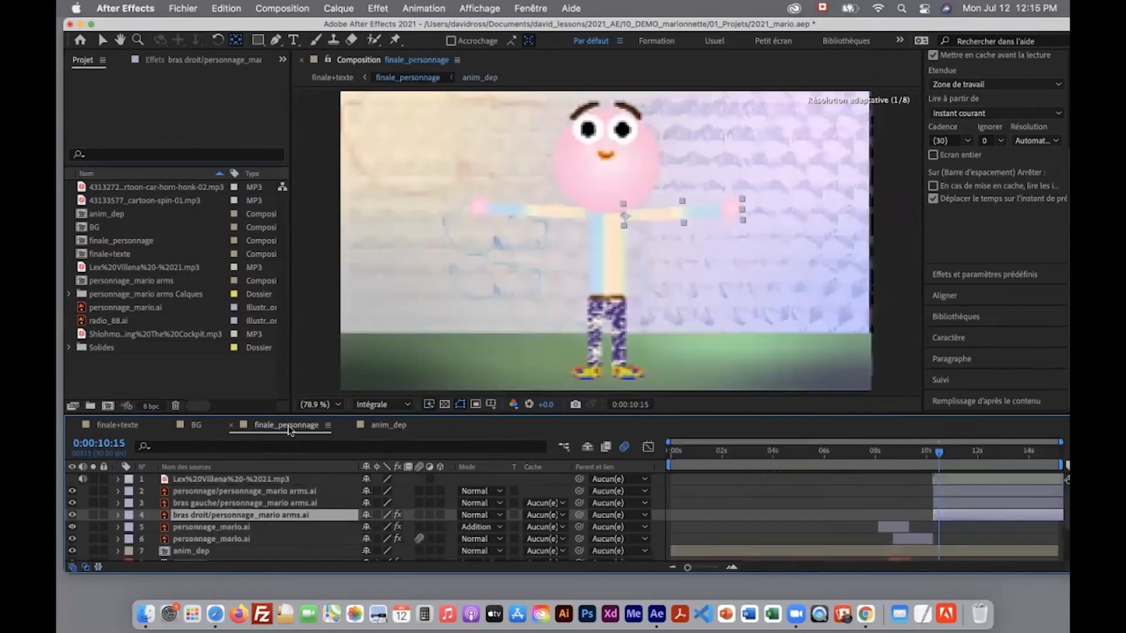
left_click(381, 426)
left_click(279, 426)
left_click(117, 425)
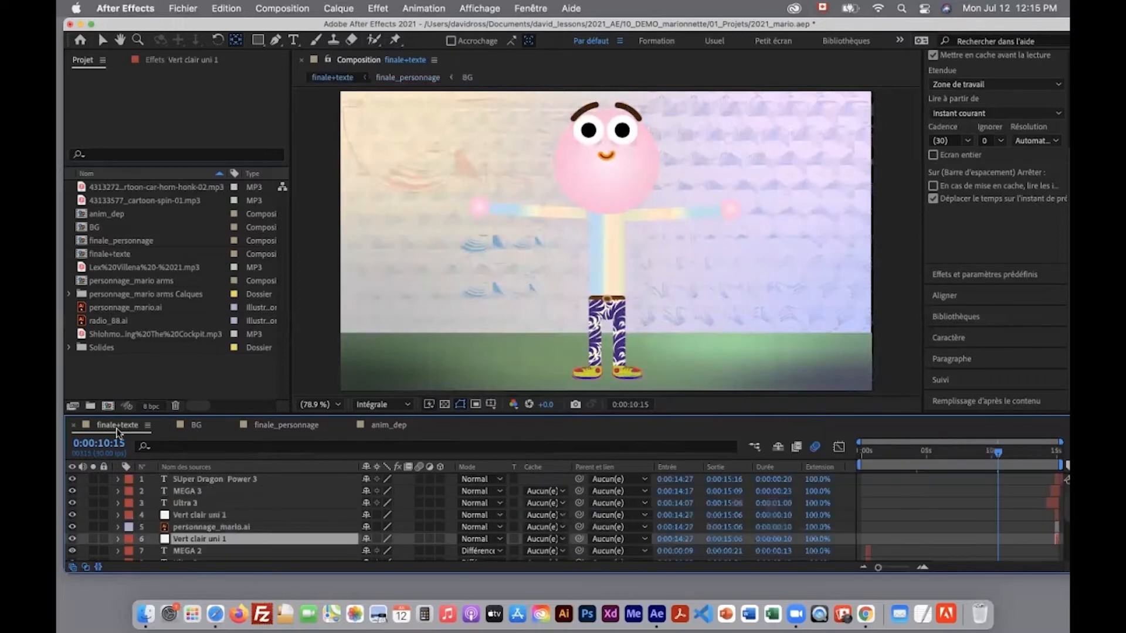
left_click(397, 427)
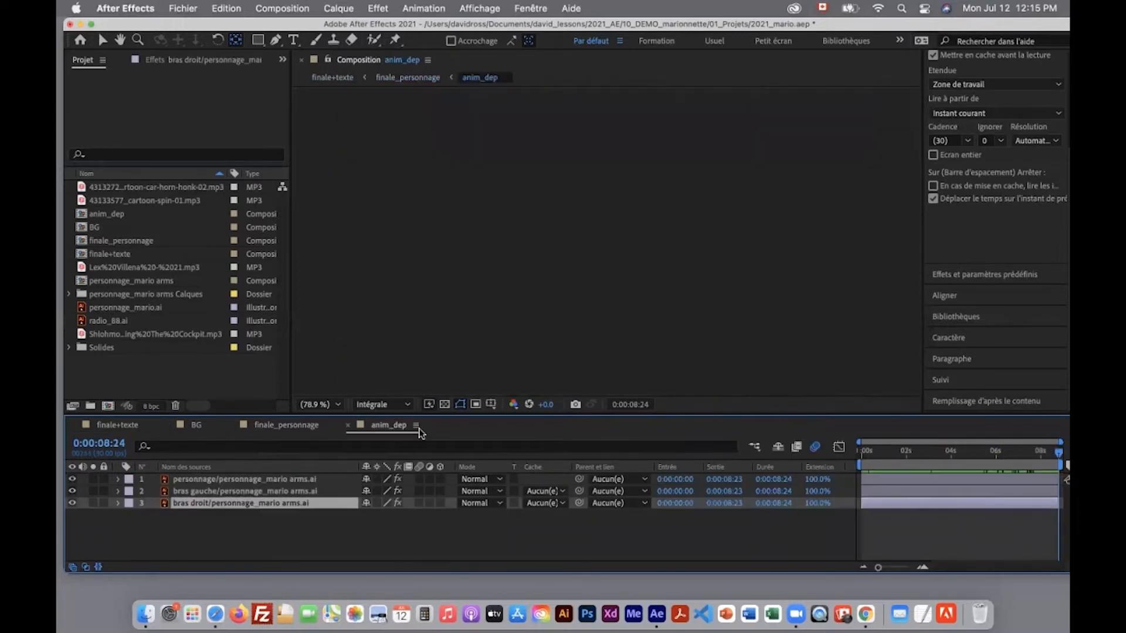
left_click_drag(971, 447, 922, 455)
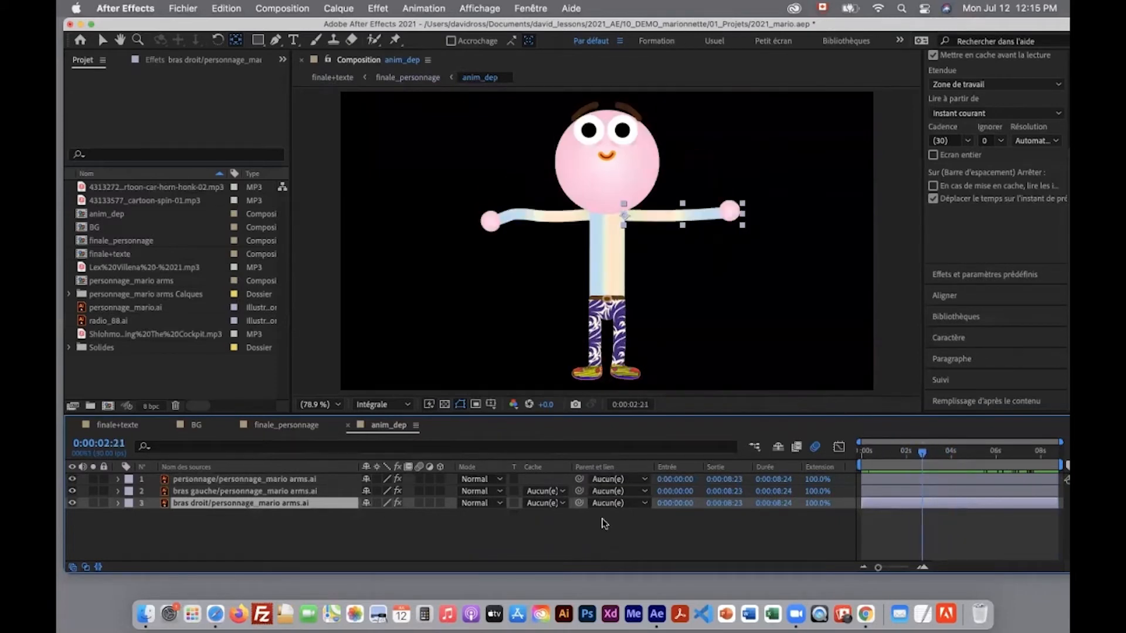
Inspect the three anim_dep layers by selecting the left arm and body and toggling each layer's visibility.
left_click(73, 479)
left_click_drag(73, 479, 72, 500)
left_click(200, 492)
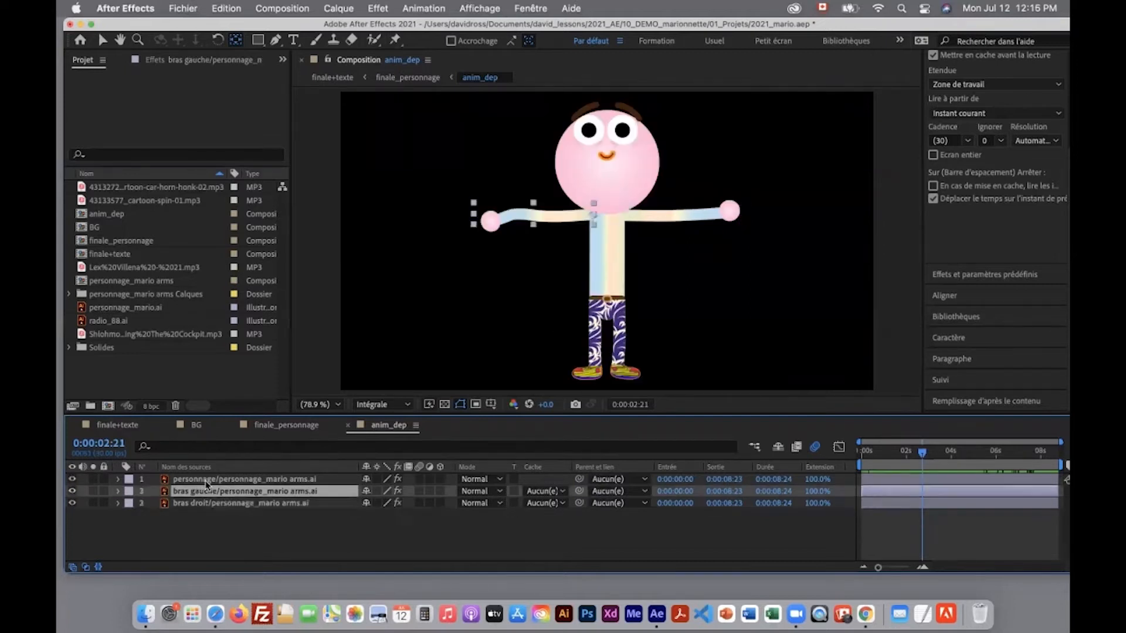
left_click(209, 479)
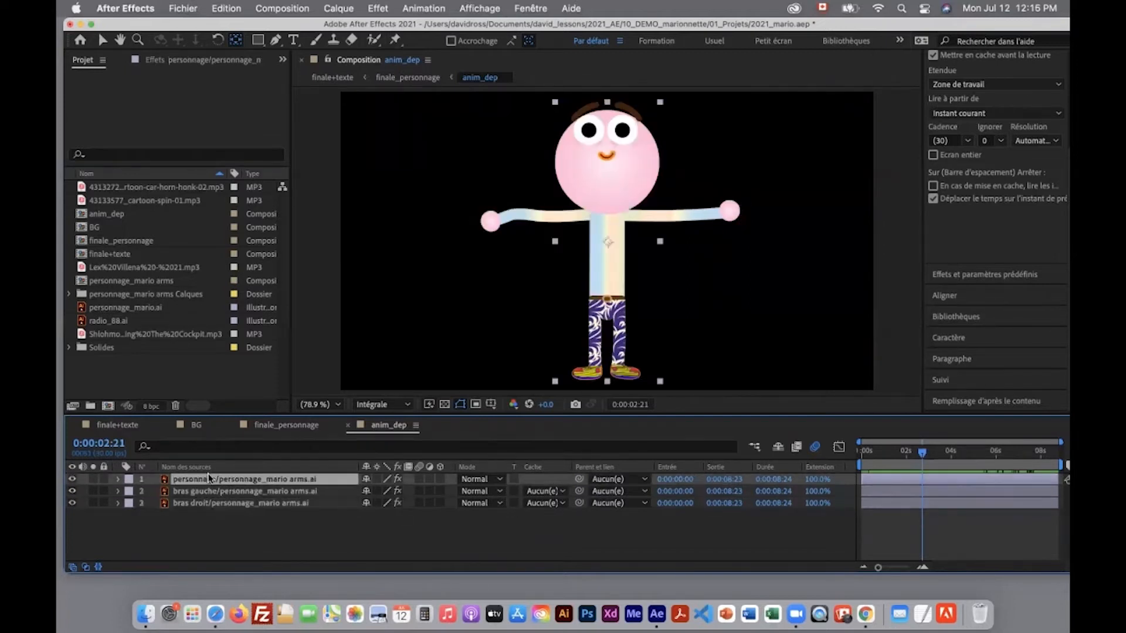
left_click(73, 503)
left_click(73, 503)
left_click(73, 492)
left_click(73, 491)
left_click(73, 480)
left_click(72, 480)
Select the body and arm layers in turn, then toggle the two arm layers' visibility to identify the separate parts.
left_click(225, 503)
left_click(224, 491)
left_click(227, 480)
left_click(226, 491)
left_click(226, 503)
left_click(227, 492)
left_click(226, 480)
left_click(73, 491)
left_click(72, 503)
left_click(73, 491)
left_click(72, 503)
Scrub the anim_dep animation from its start to 0:00:04:01 and select the bras droit layer.
mouse_move(923, 452)
left_mouse_down()
mouse_move(950, 455)
mouse_move(927, 458)
left_mouse_up()
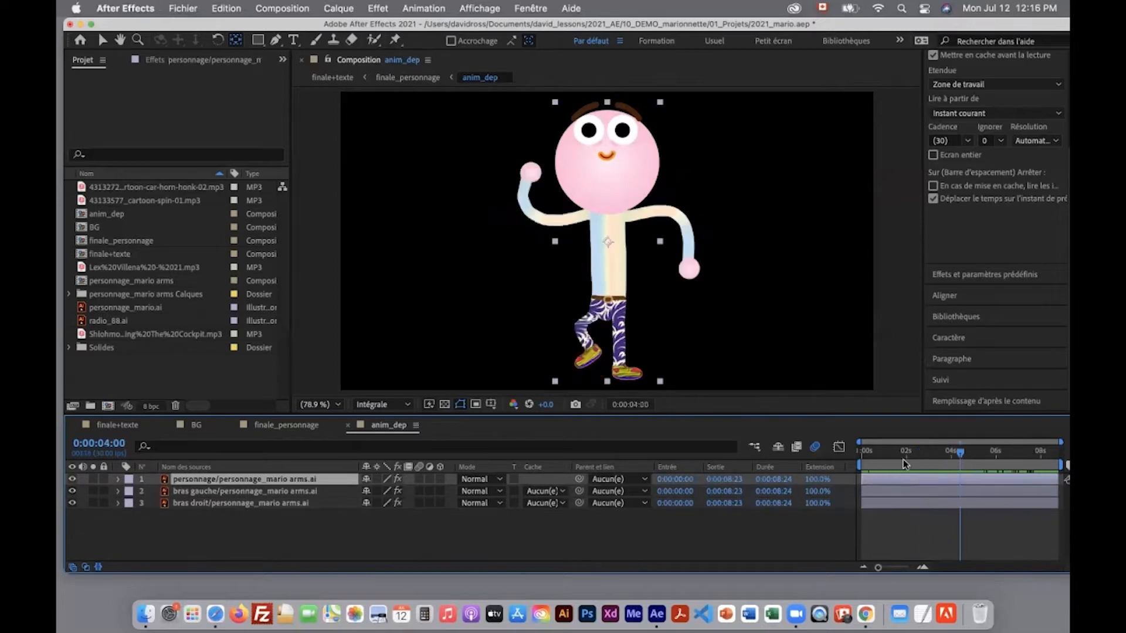
key("Home")
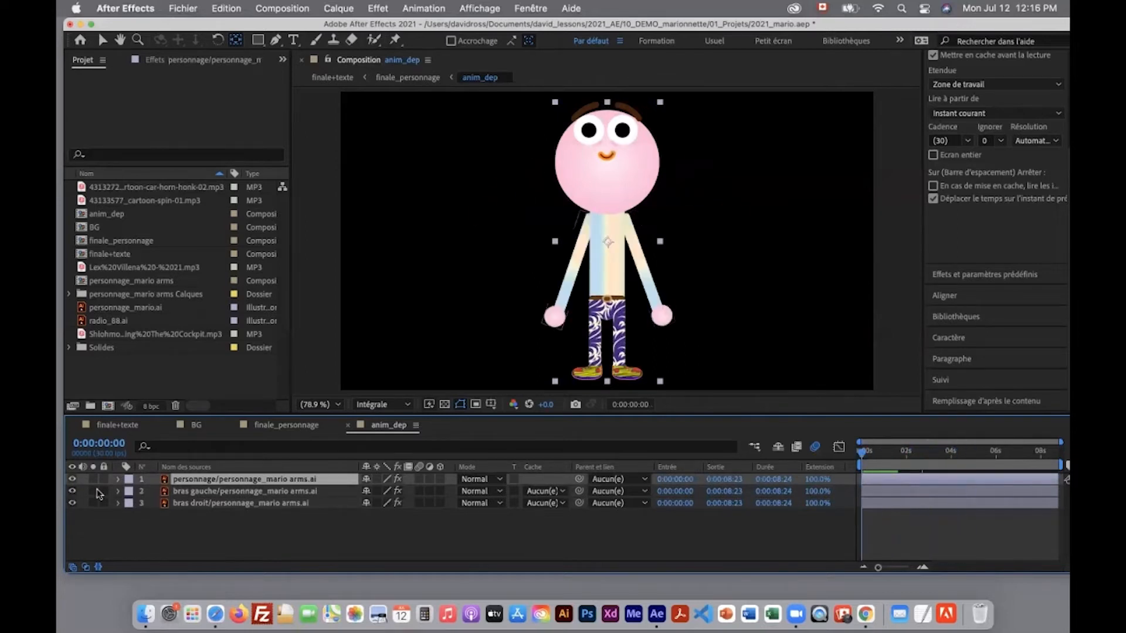
left_click_drag(906, 460, 922, 459)
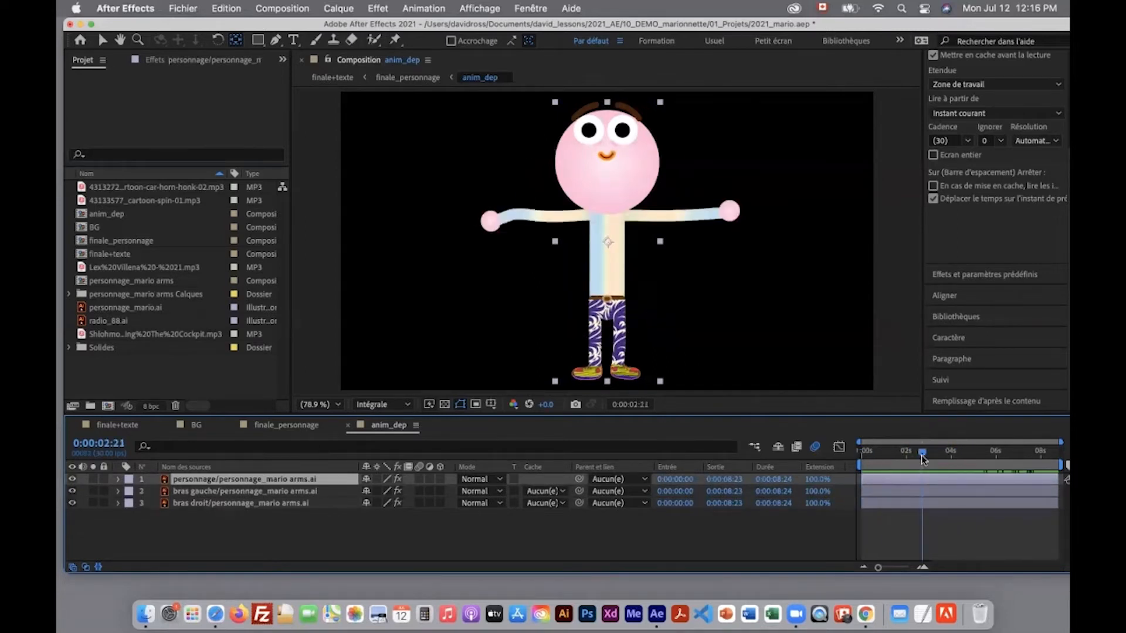
left_click_drag(940, 458, 950, 458)
left_click(305, 502)
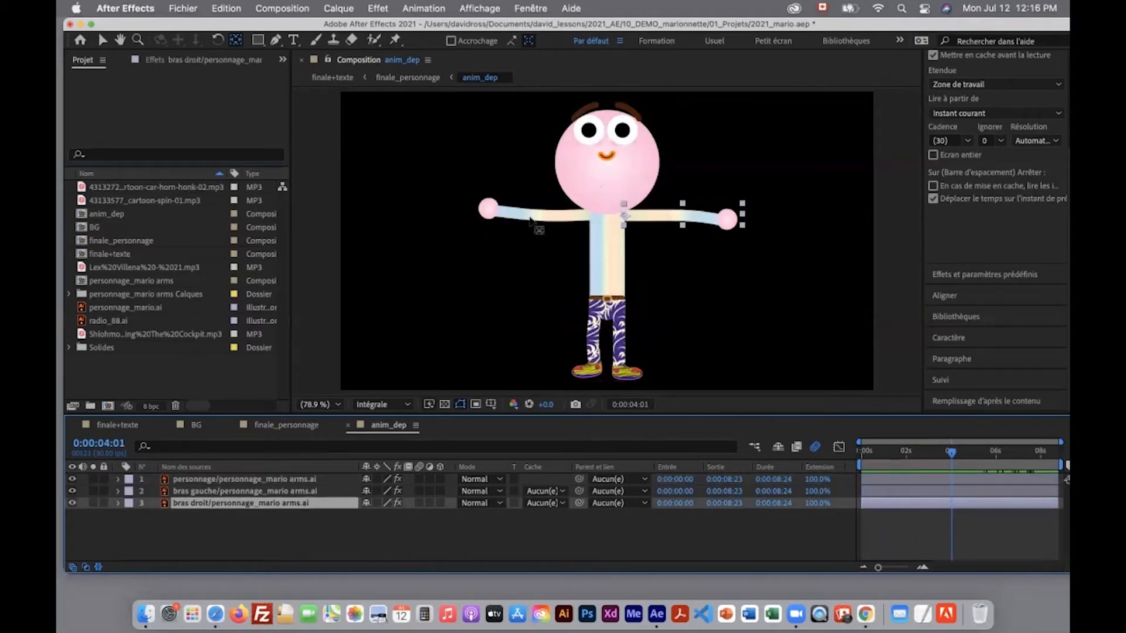
Import personnage_mario arms.ai from the 02_Media folder as a composition that retains layer sizes (Composition – Conserver les tailles de calque).
left_click(184, 9)
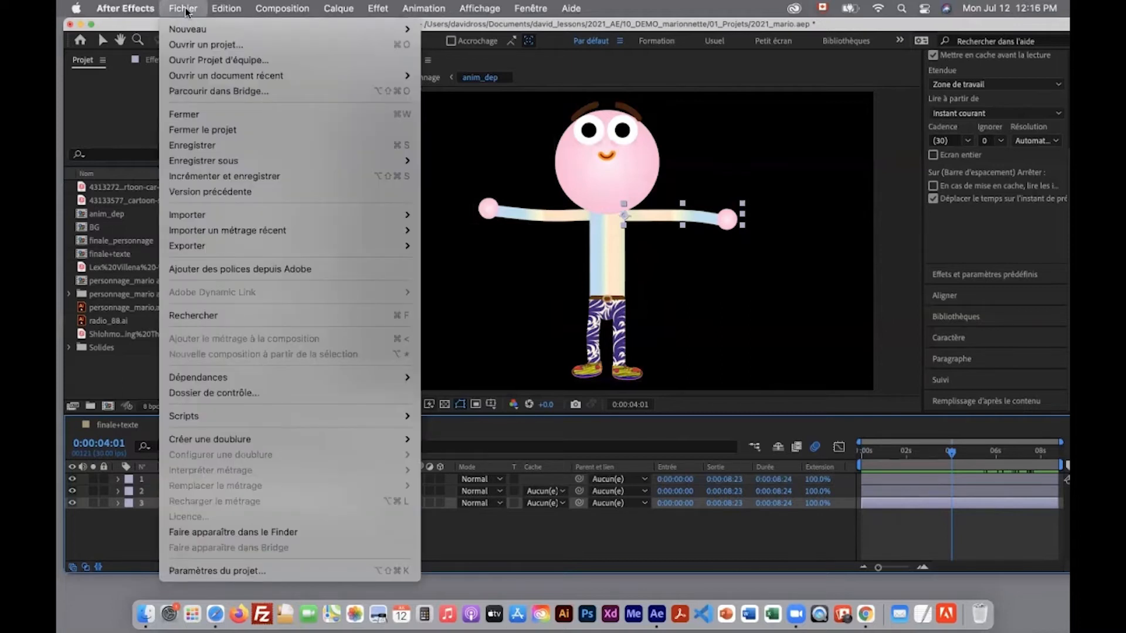
mouse_move(206, 216)
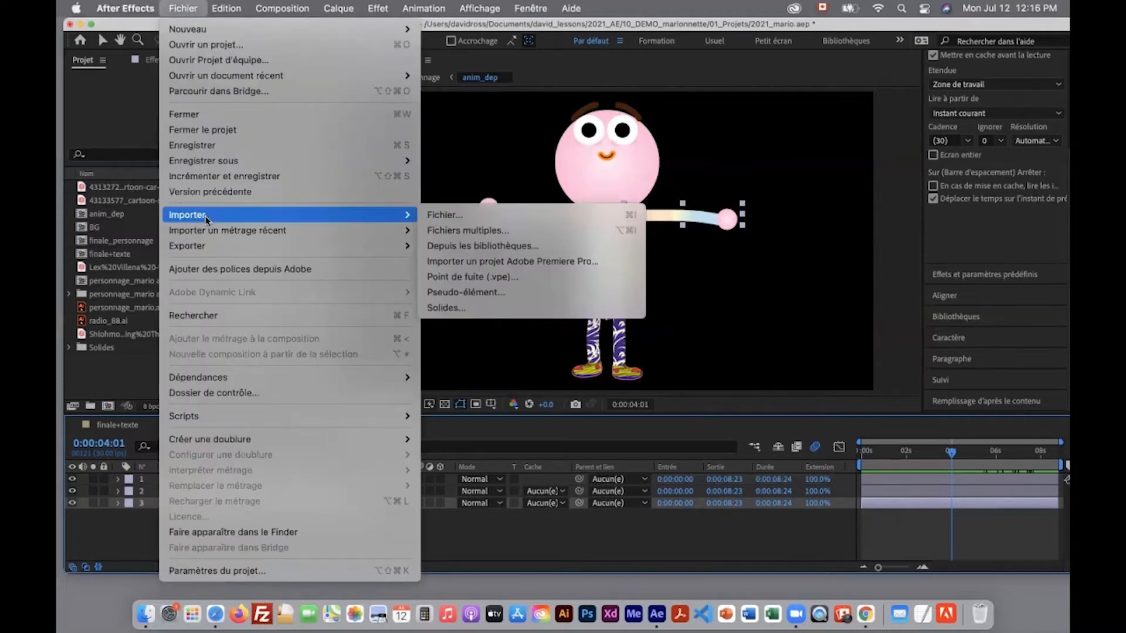
left_click(430, 216)
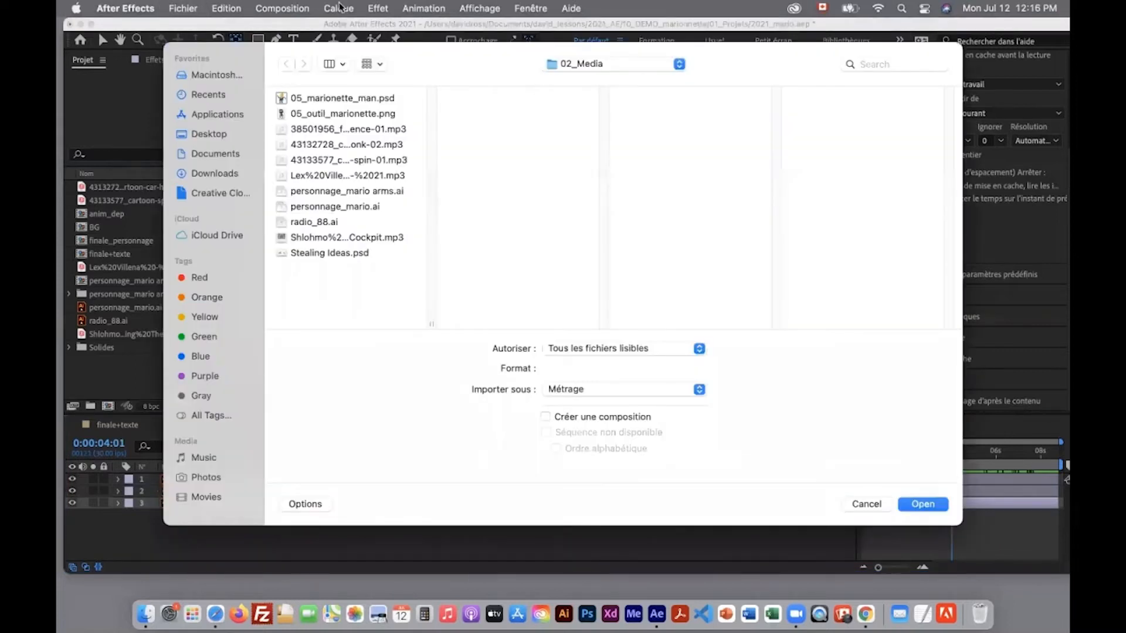
left_click_drag(412, 60, 336, 42)
left_click_drag(885, 506, 997, 557)
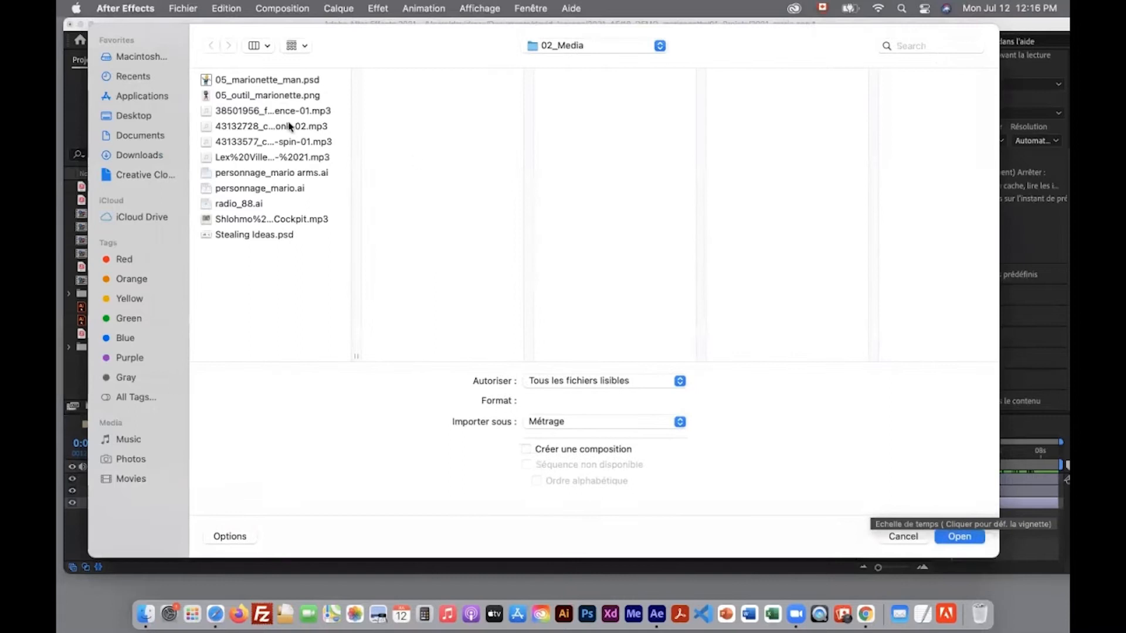
left_click(291, 191)
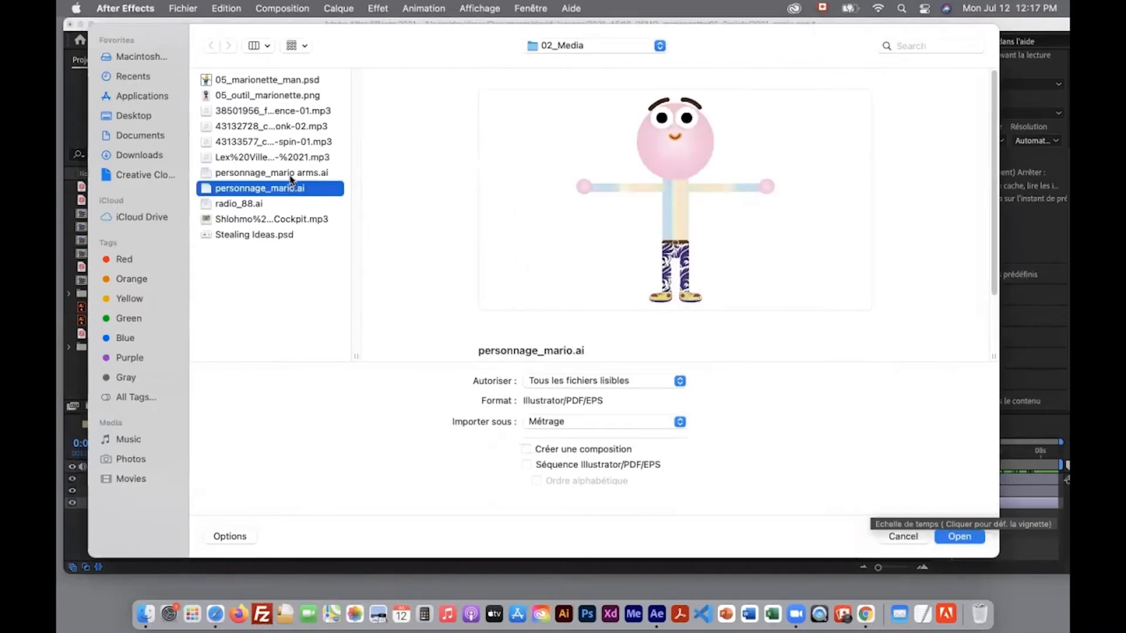
left_click(290, 173)
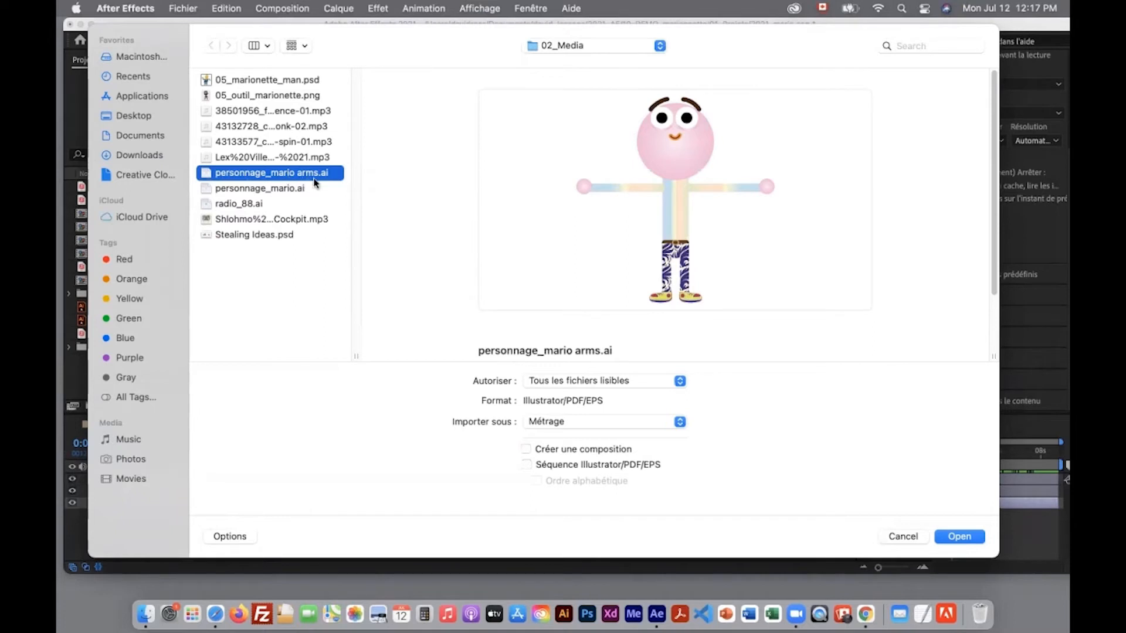
left_click(604, 422)
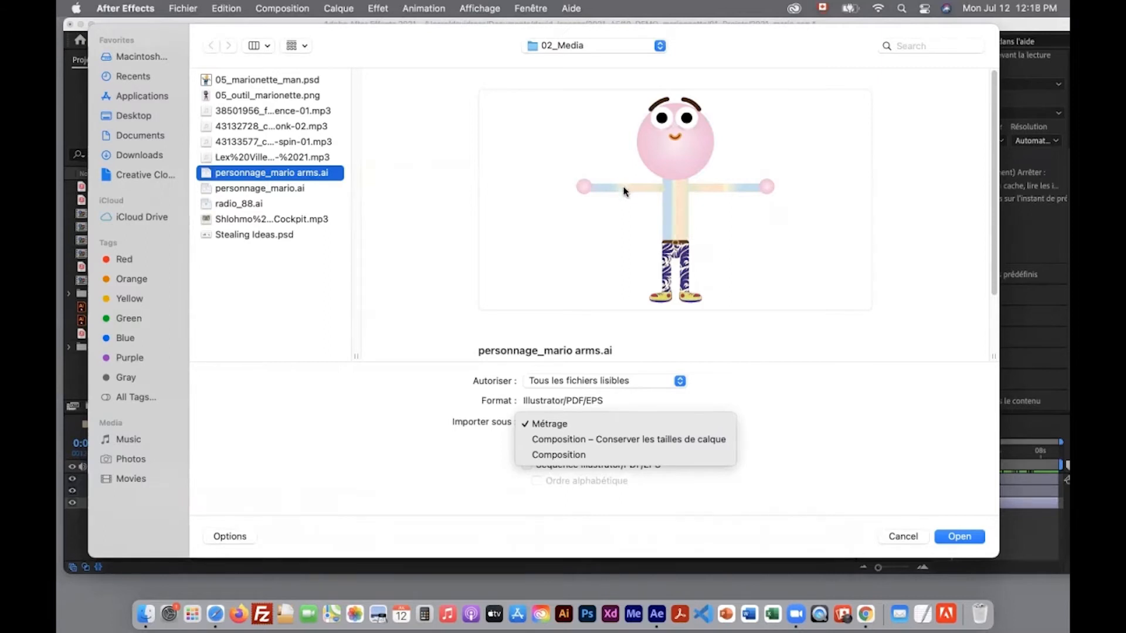
left_click(622, 440)
left_click(954, 537)
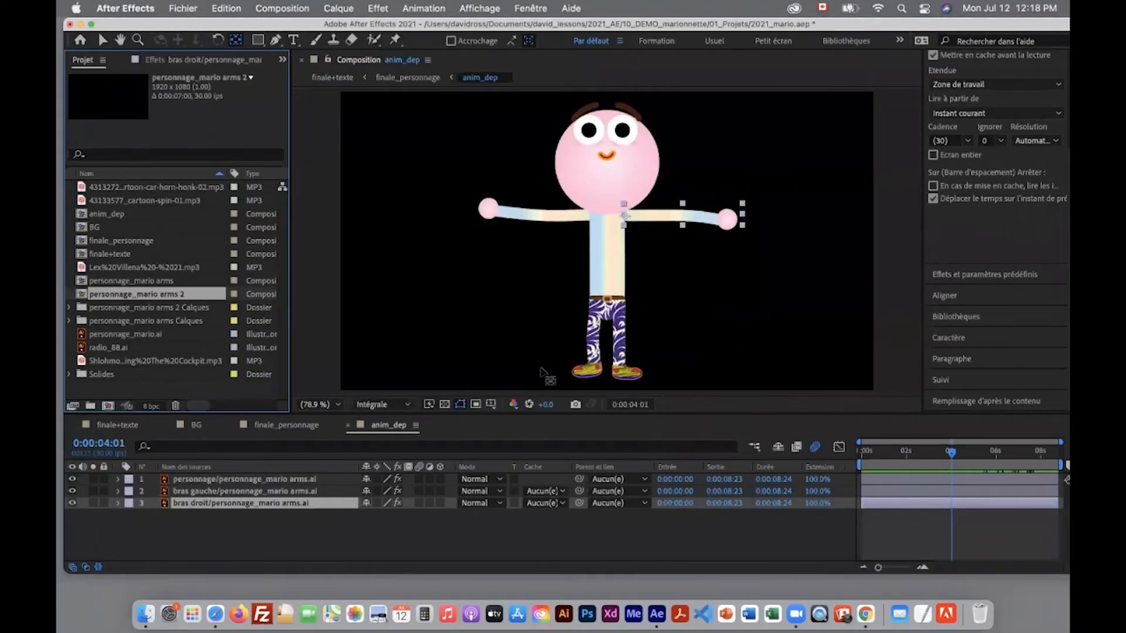
Examine the imported personnage_mario arms 2 composition and the individual body and arm layers in its Calques folder.
double_click(118, 314)
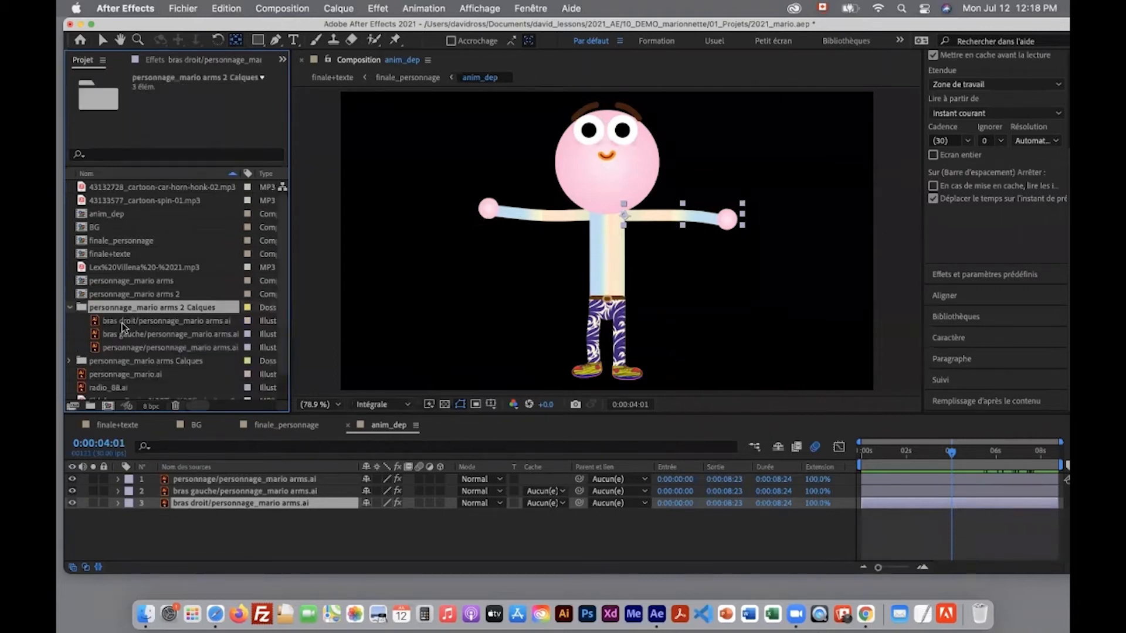
left_click(133, 293)
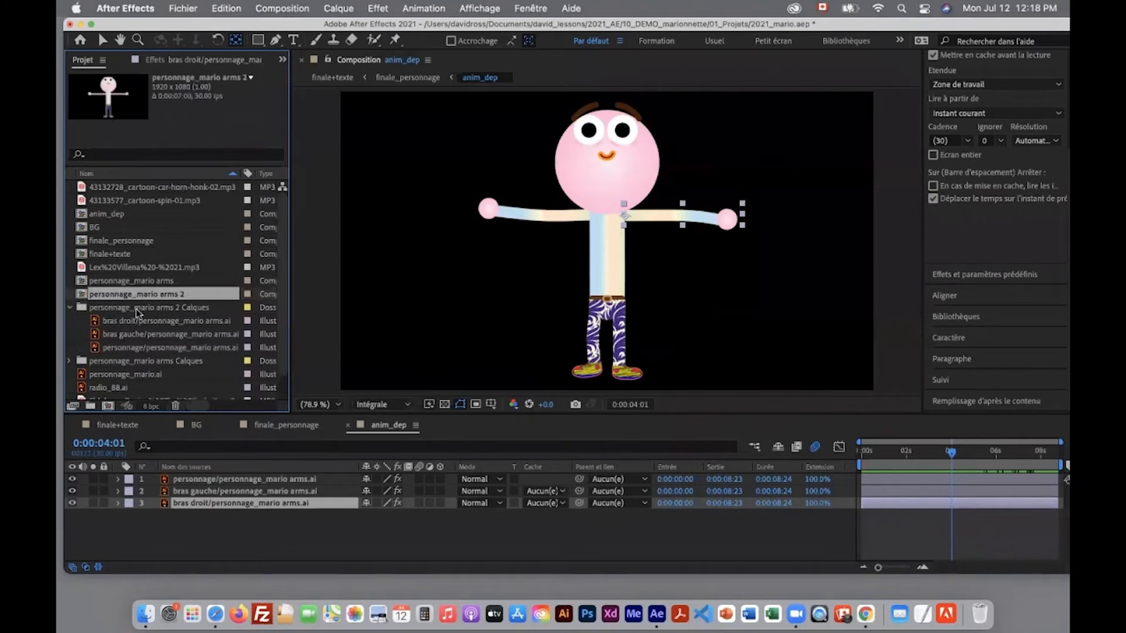
left_click(136, 309)
left_click(147, 323)
left_click(150, 334)
left_click(153, 347)
left_click(156, 322)
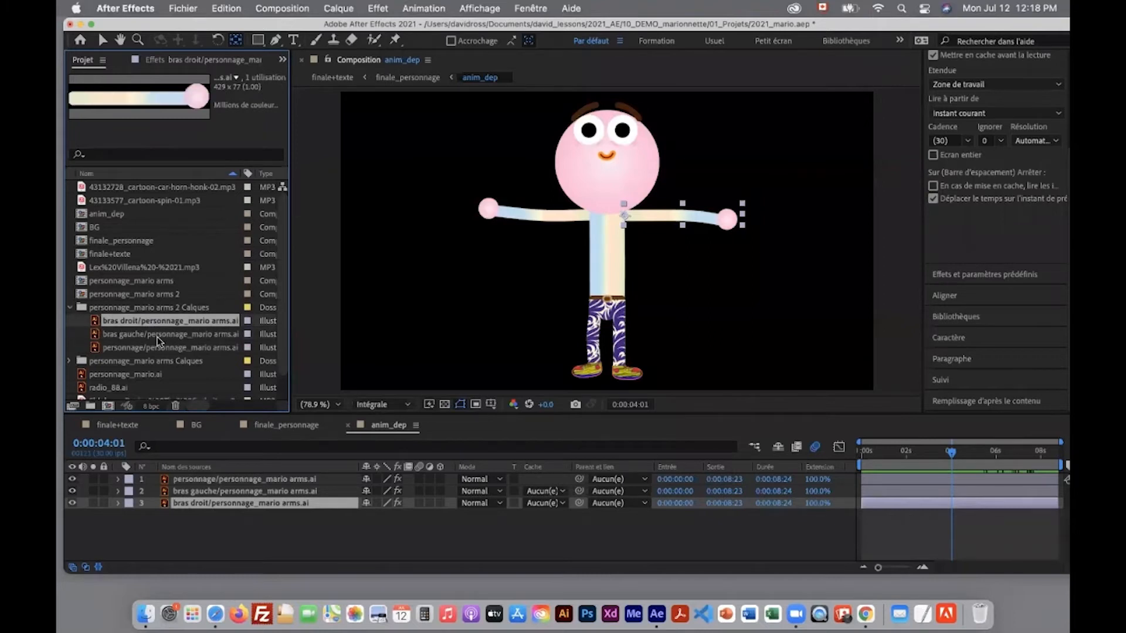
Create a 1920 x 1080, 30 fps composition named demo anim with a duration of 0:00:07:00.
left_click(286, 8)
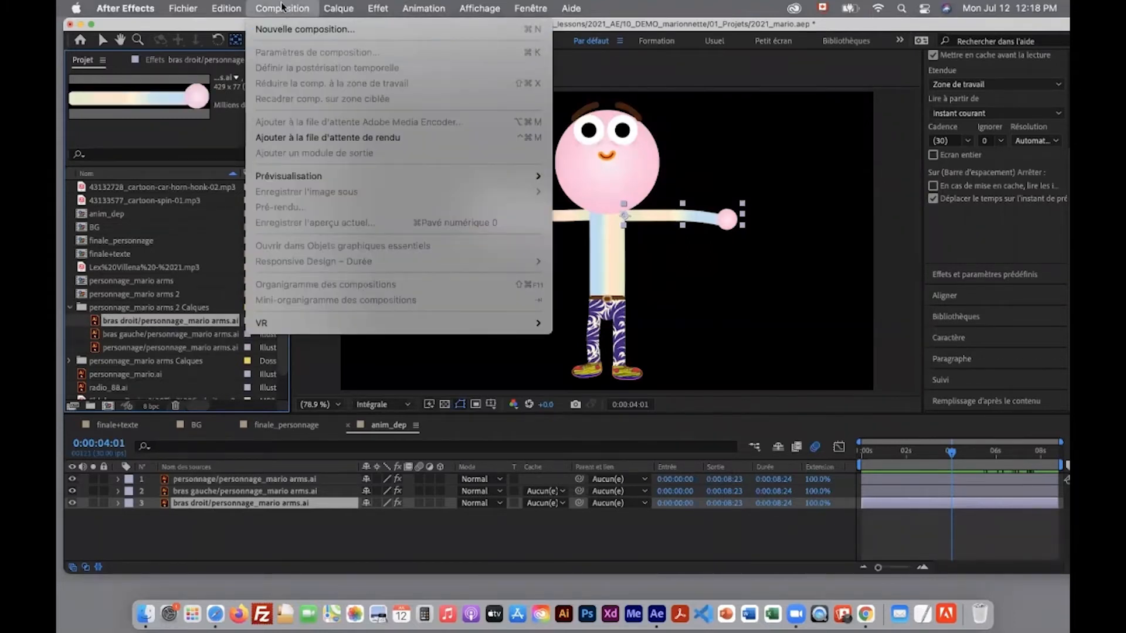
left_click(282, 29)
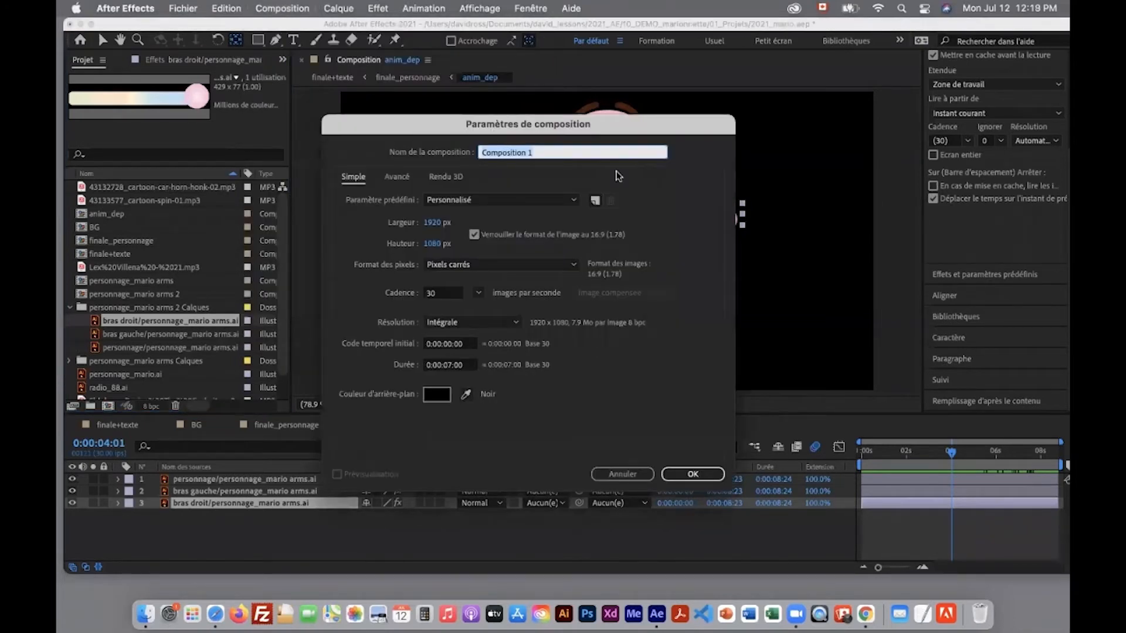
type("demo anim")
left_click(691, 474)
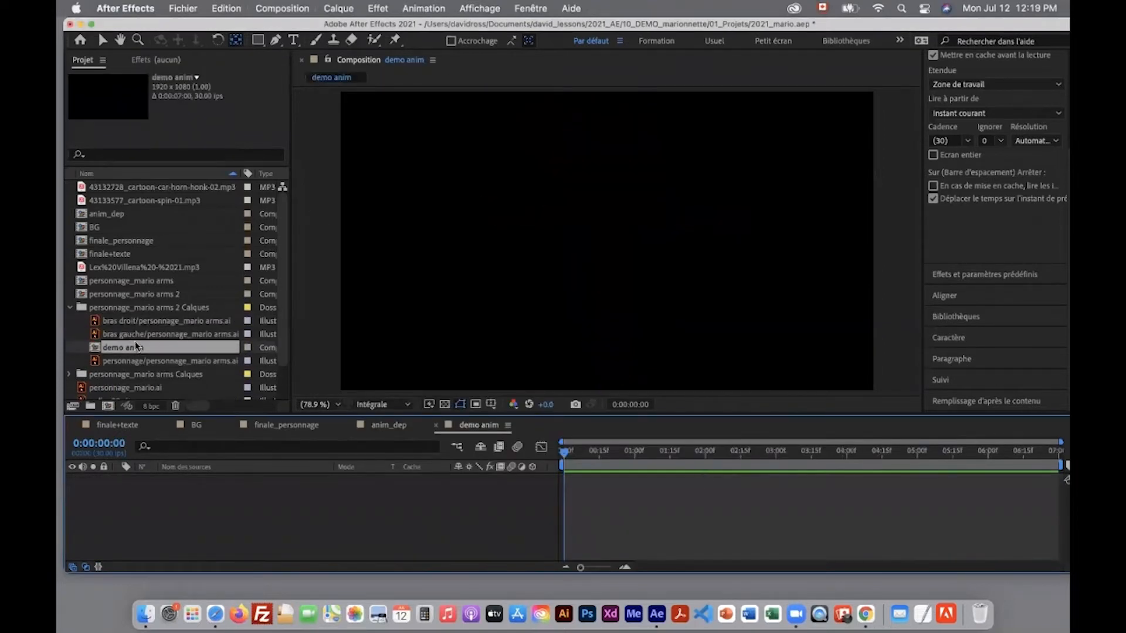
Add the imported bras droit, bras gauche and personnage layers to demo anim, stacked in that order with the body lowest.
left_click(134, 321)
left_click_drag(132, 319, 170, 486)
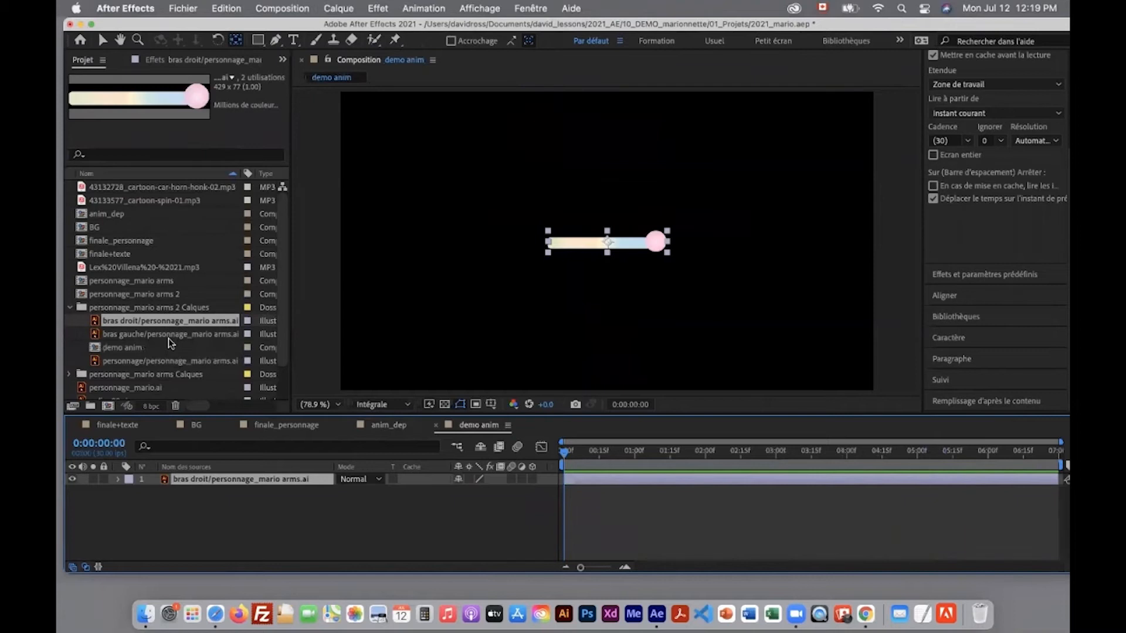
left_click_drag(169, 335, 183, 502)
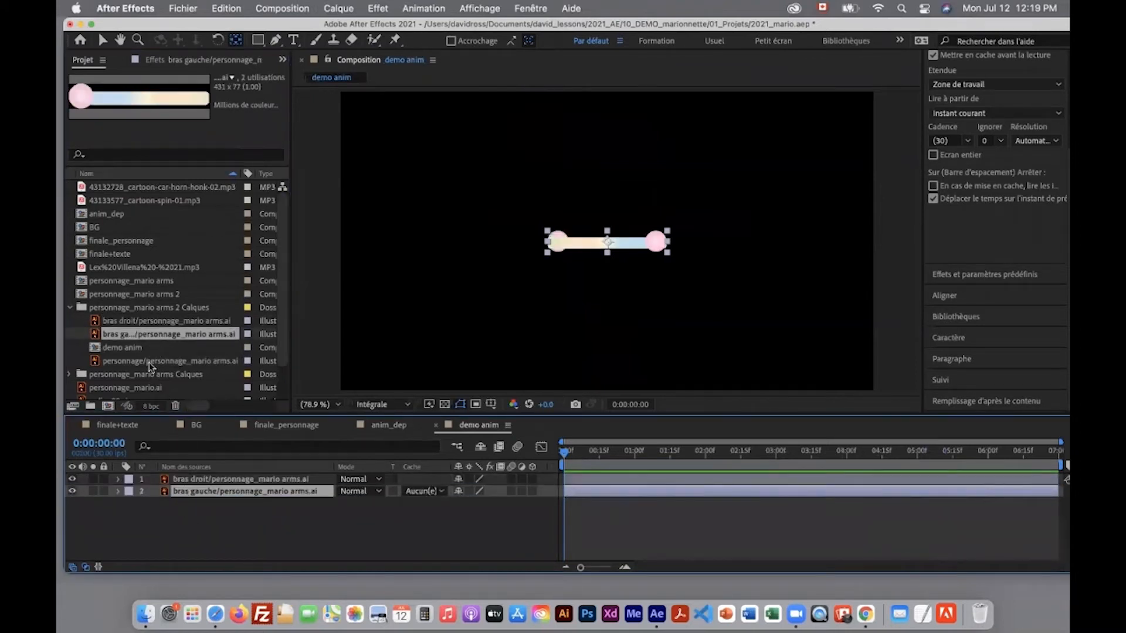
left_click_drag(151, 362, 186, 525)
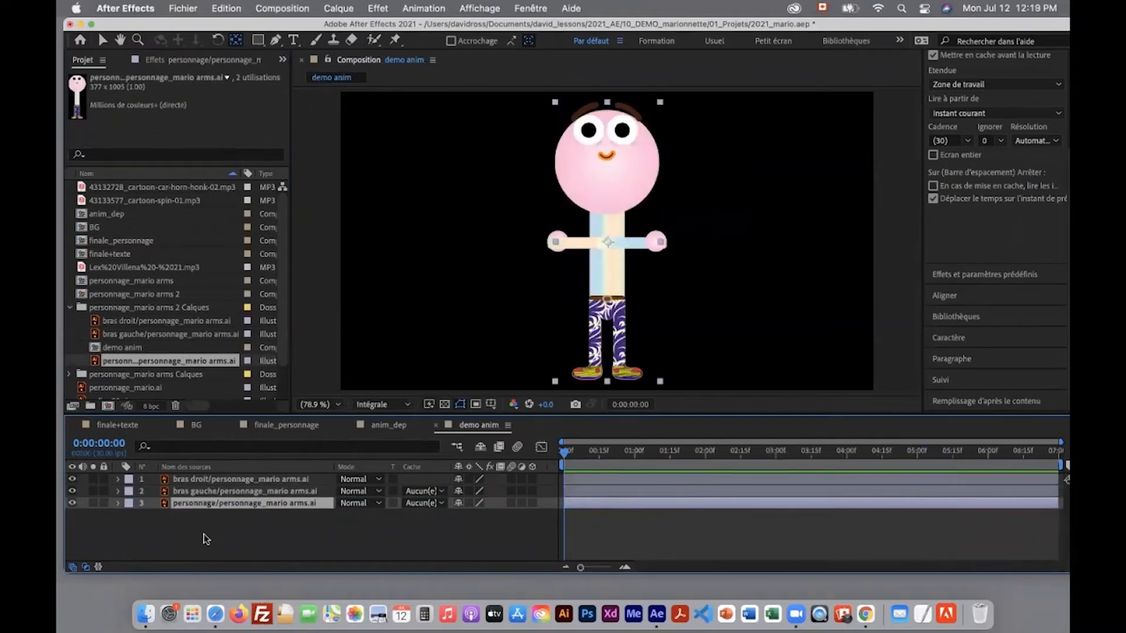
Move the bras droit and bras gauche layers outward and up so each arm meets the body at its shoulder.
left_click(241, 479)
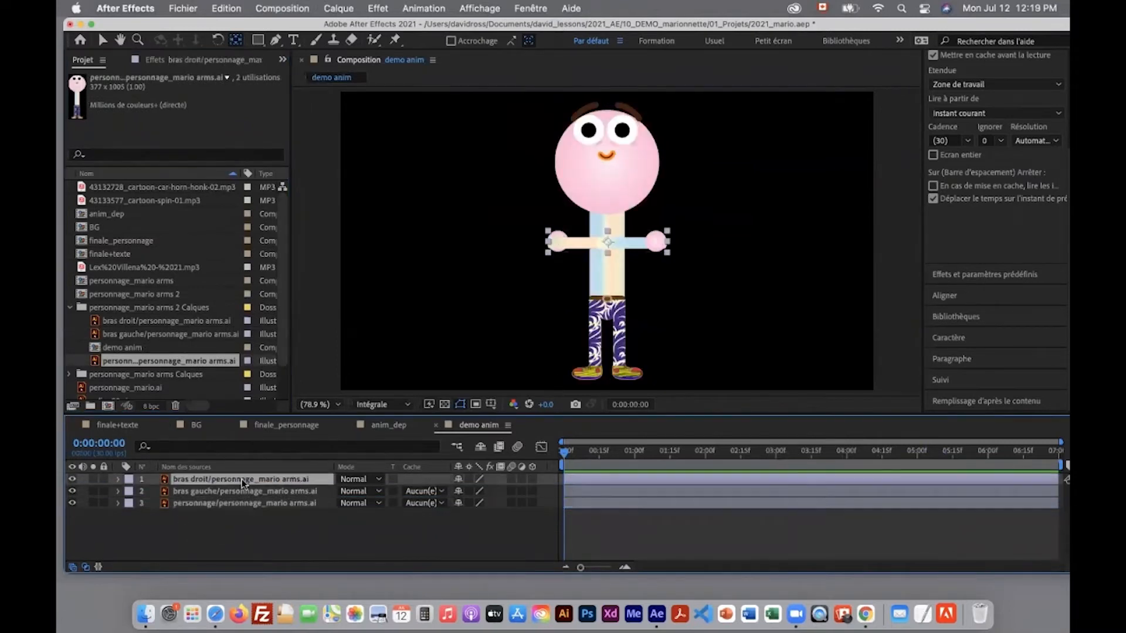
left_click(103, 39)
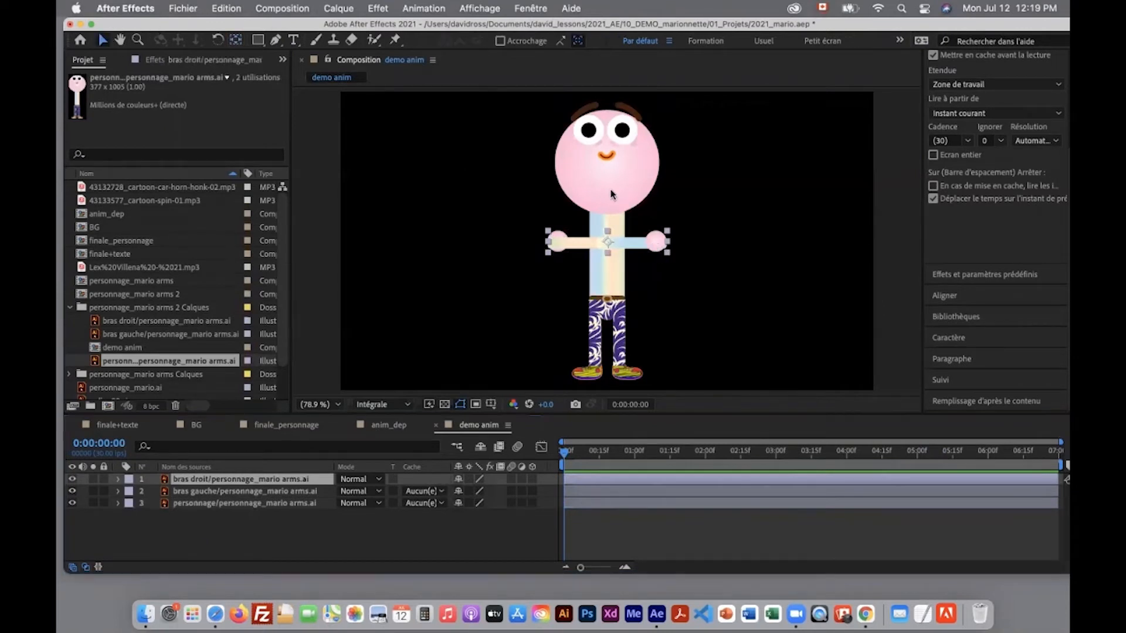
left_click_drag(642, 245, 723, 226)
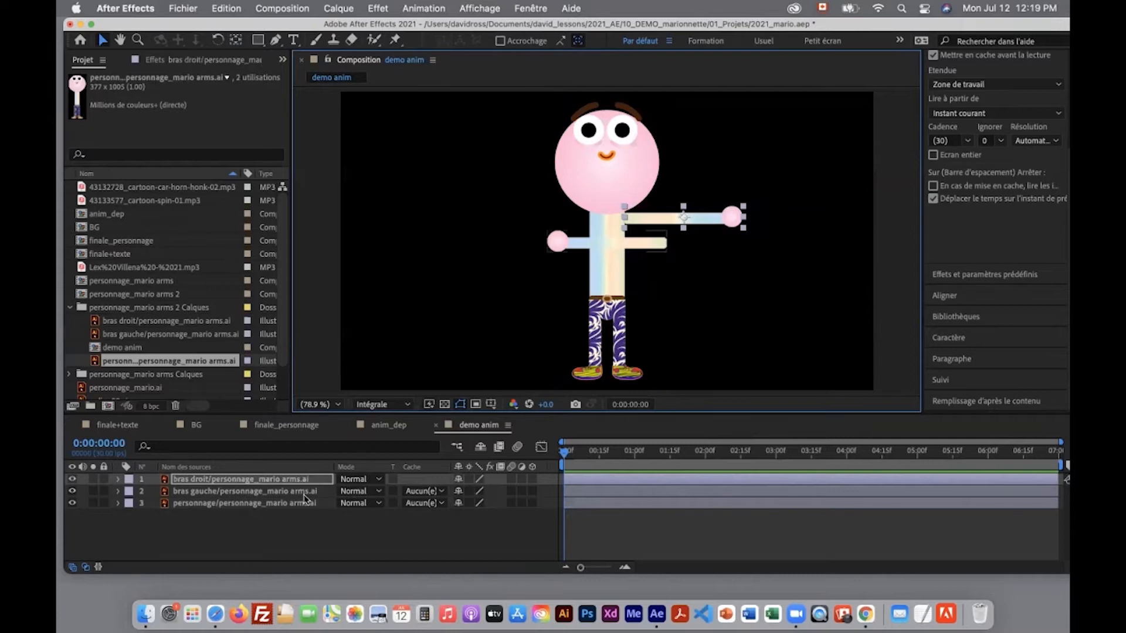
left_click(568, 245)
left_click_drag(568, 246, 494, 223)
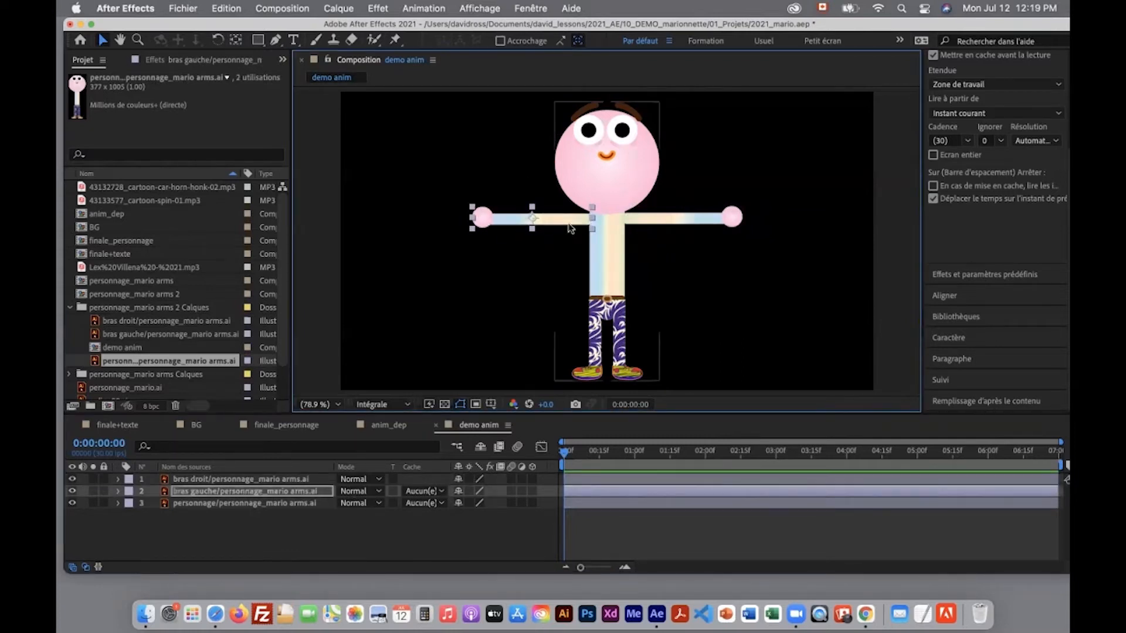
Align the vertical centres of the two arm layers relative to the selection.
left_click(531, 8)
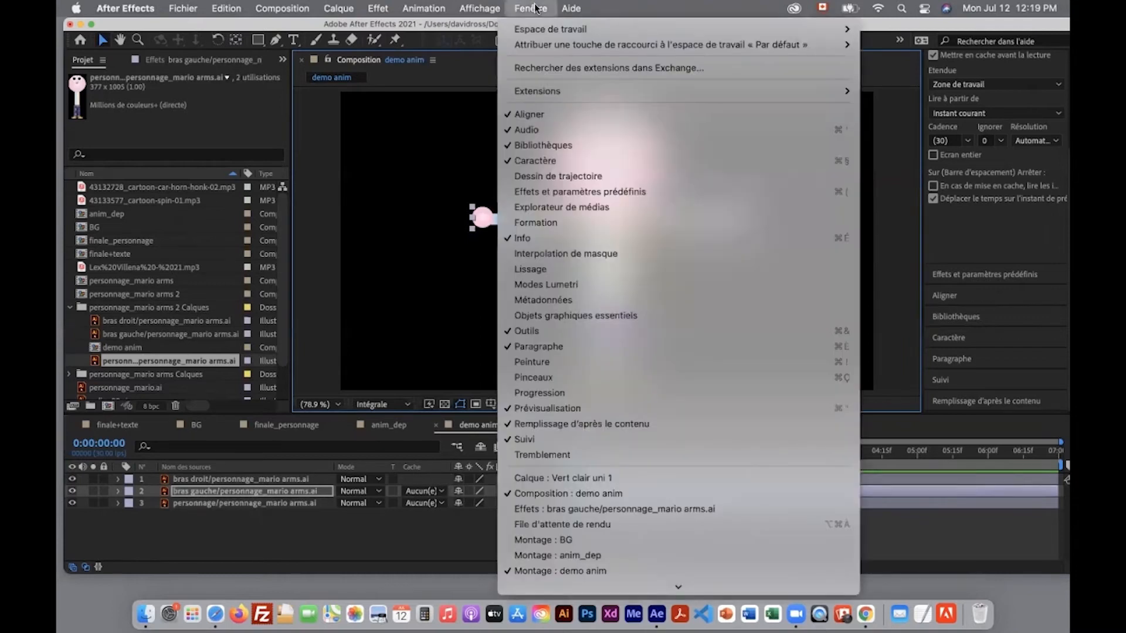
left_click(540, 114)
left_click(523, 9)
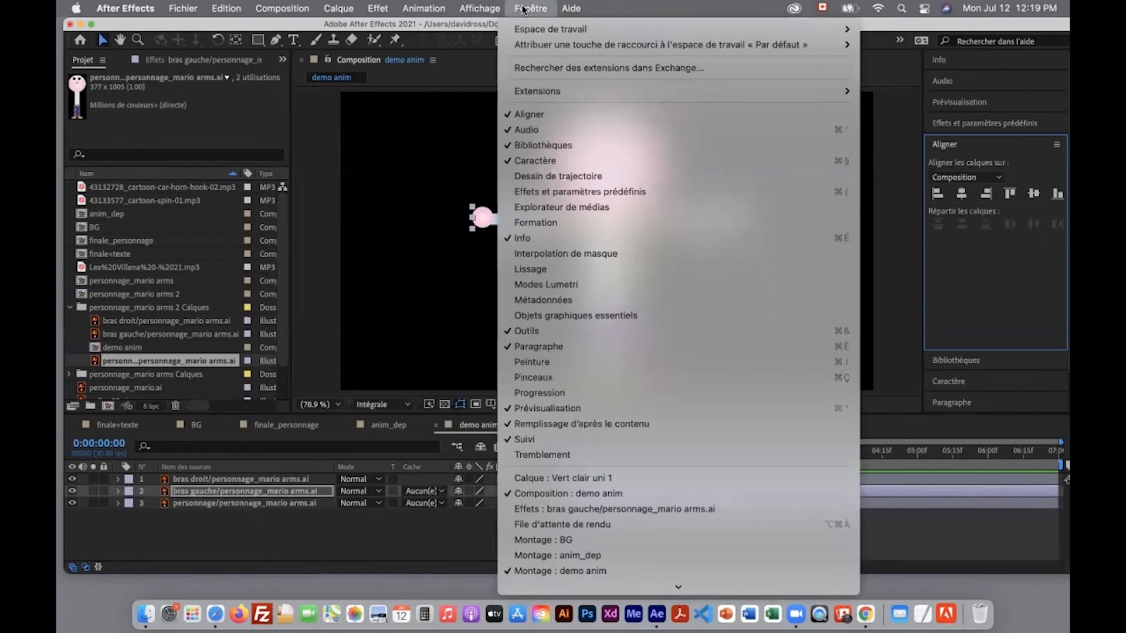
left_click(523, 9)
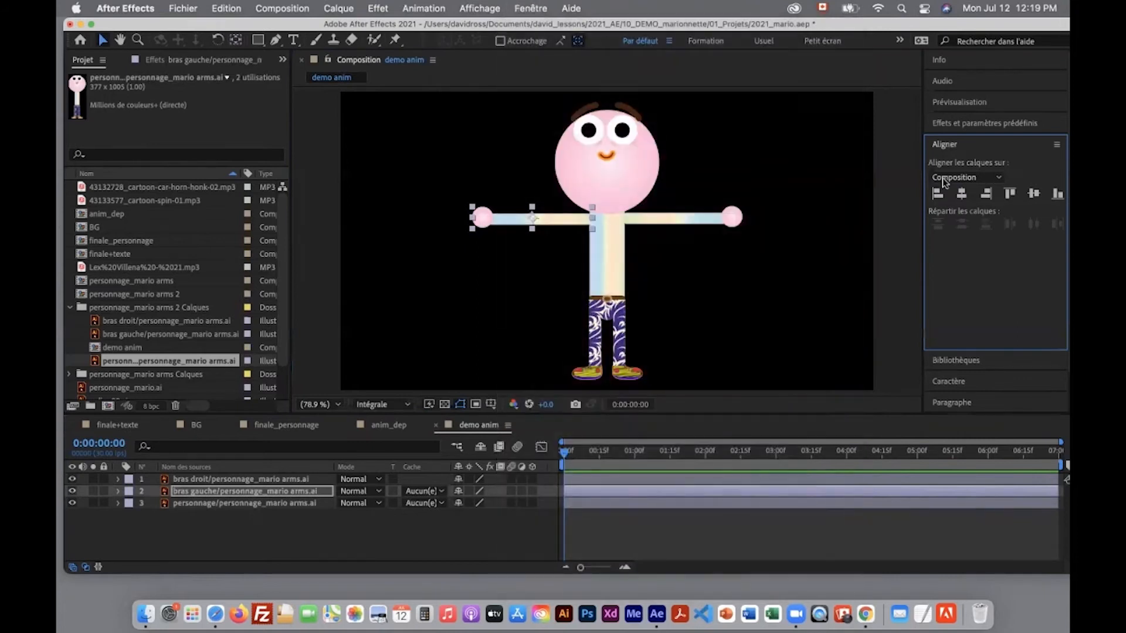
left_click(238, 479, "shift")
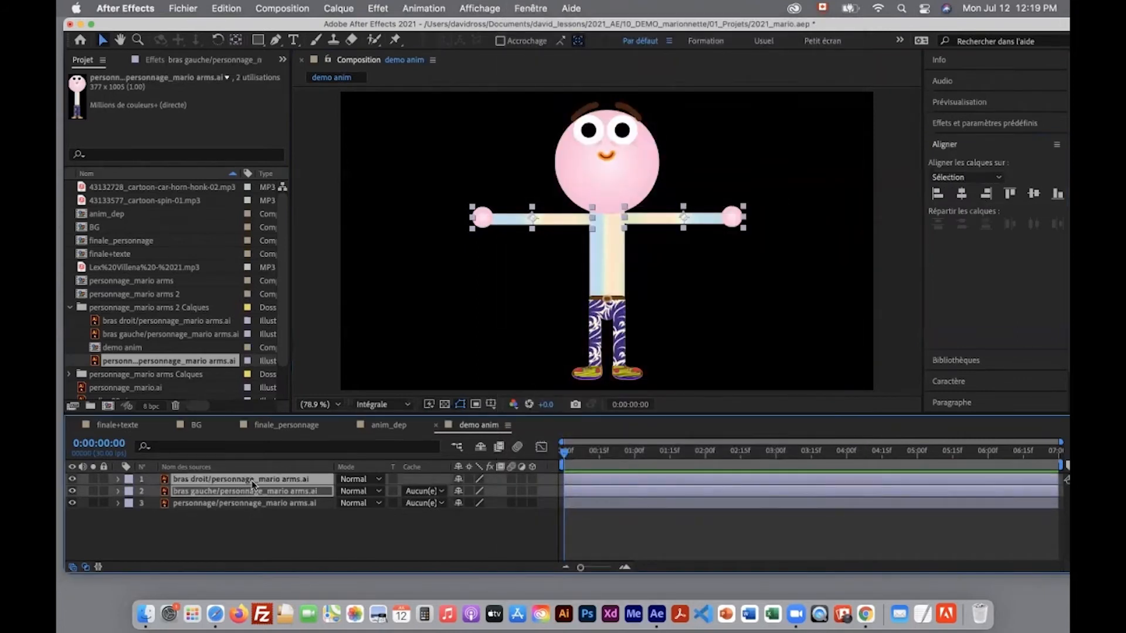
left_click(1031, 197)
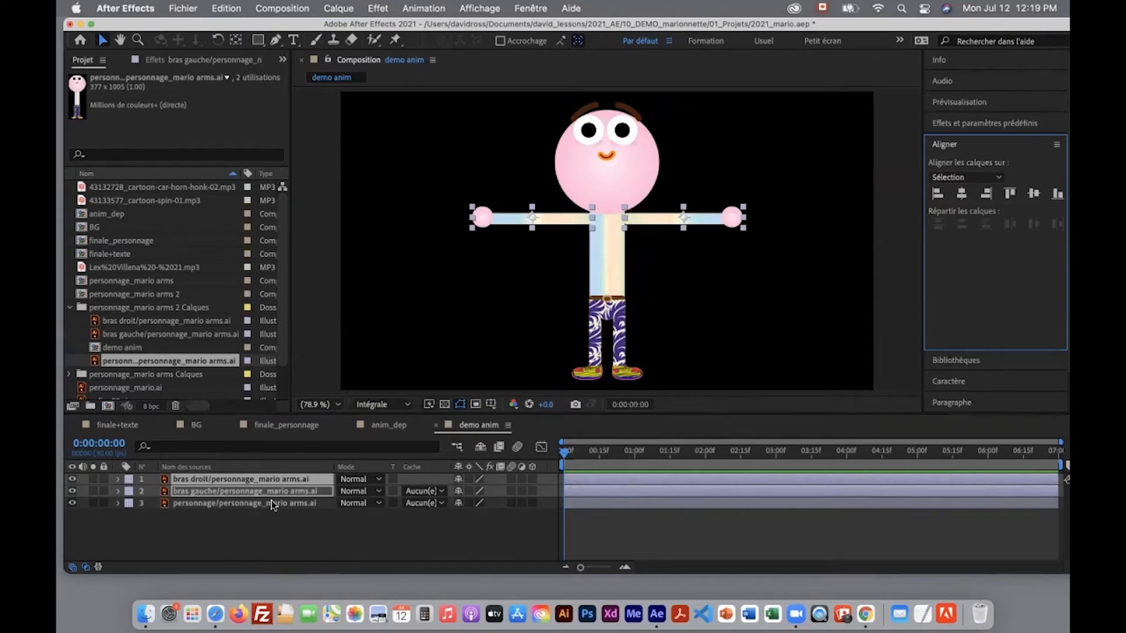
Try rotating the bras gauche layer to -6° about its central anchor point, and reset its rotation.
left_click(295, 492)
left_click(293, 479)
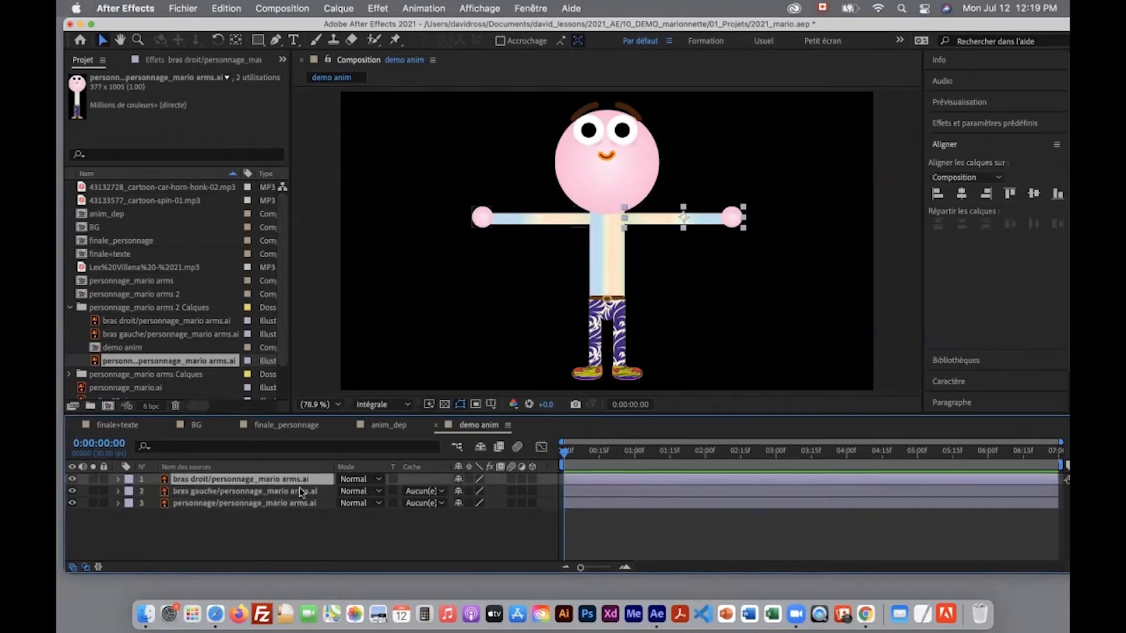
left_click(300, 491)
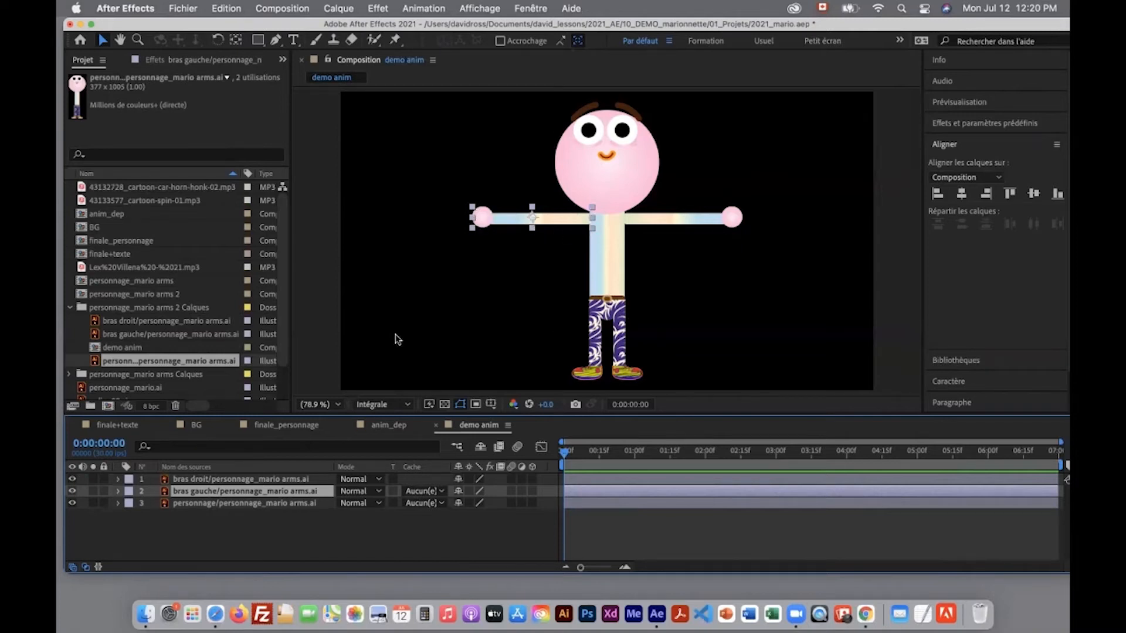
key("r")
mouse_move(469, 503)
left_mouse_down()
mouse_move(457, 503)
mouse_move(499, 509)
mouse_move(466, 511)
mouse_move(477, 507)
left_mouse_up()
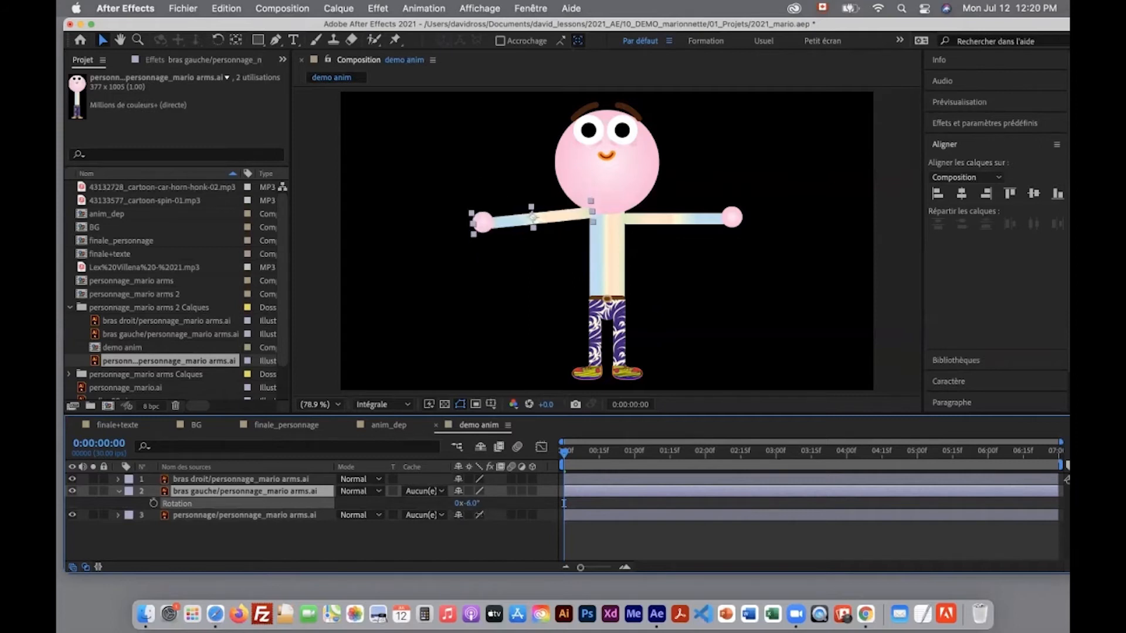
right_click(210, 505)
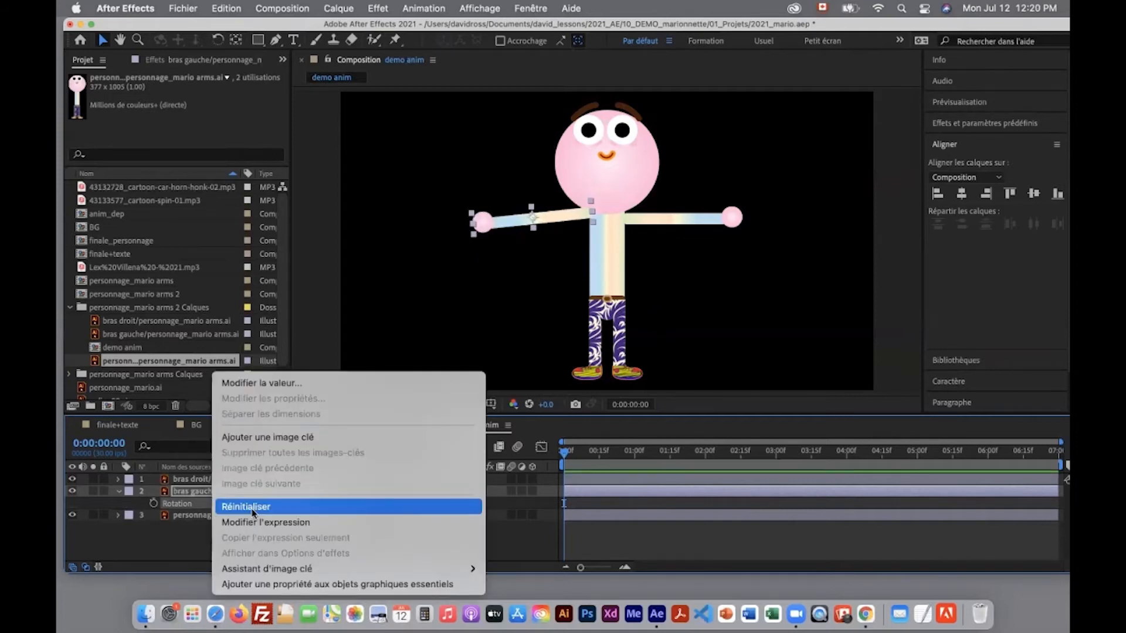
left_click(254, 508)
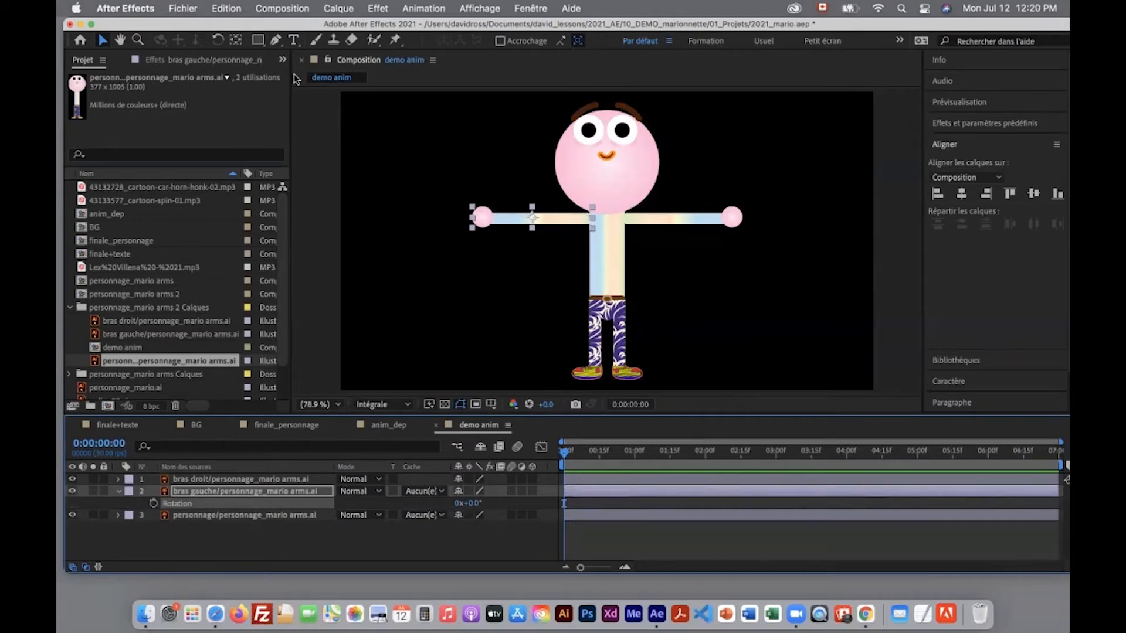
Move the bras gauche layer's anchor point to its shoulder end and rotate the arm to -2° to test the pivot.
left_click(235, 40)
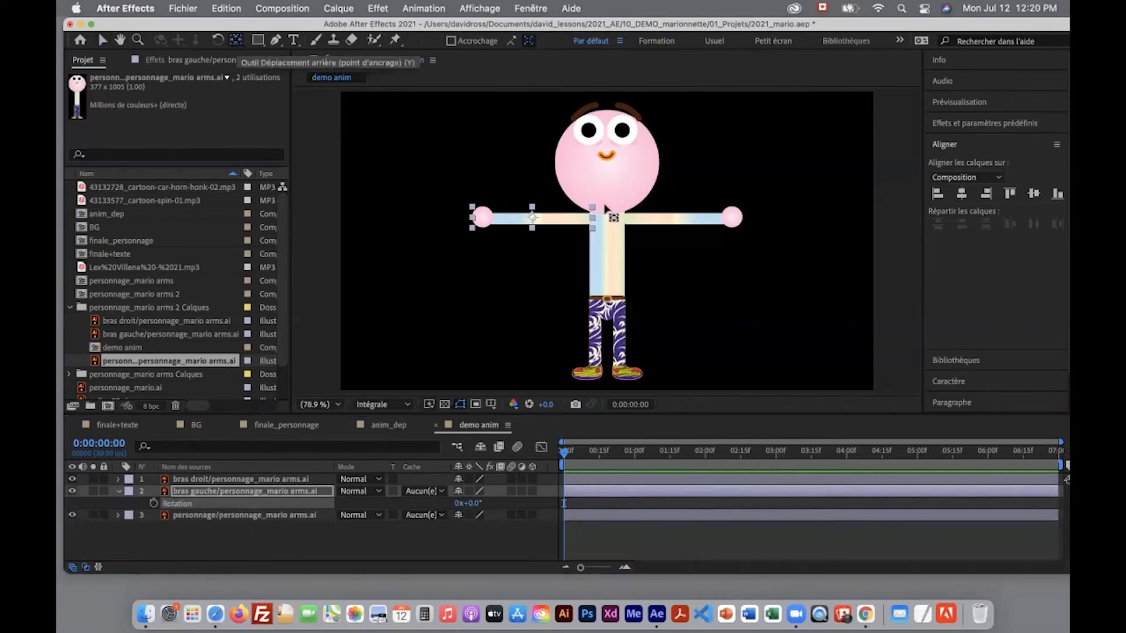
left_click_drag(533, 218, 592, 220)
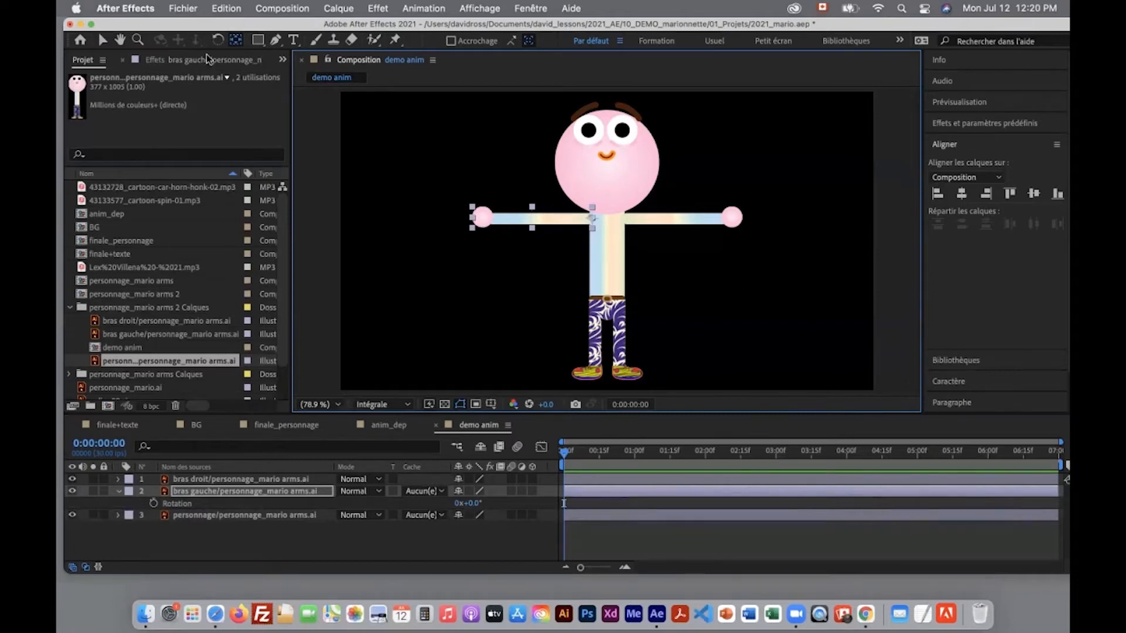
key("z")
left_click(621, 254)
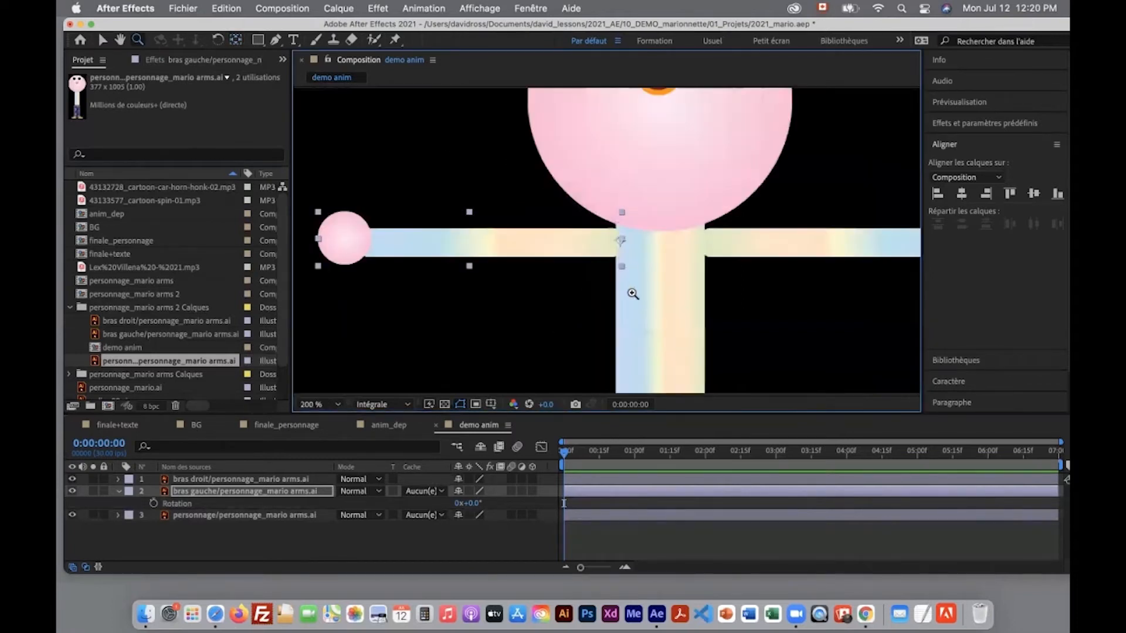
mouse_move(469, 503)
left_mouse_down()
mouse_move(486, 503)
mouse_move(438, 505)
mouse_move(487, 502)
mouse_move(474, 504)
left_mouse_up()
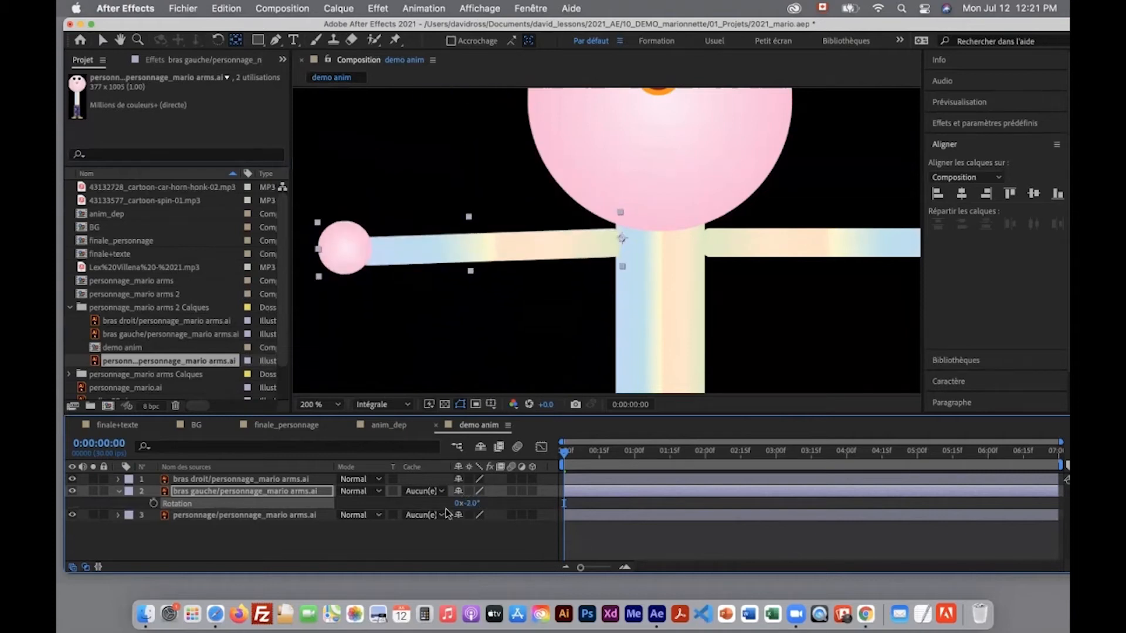
Reorder the bras gauche and bras droit layers beneath the personnage layer and rotate bras gauche to -15°.
left_click(285, 542)
left_click(287, 490)
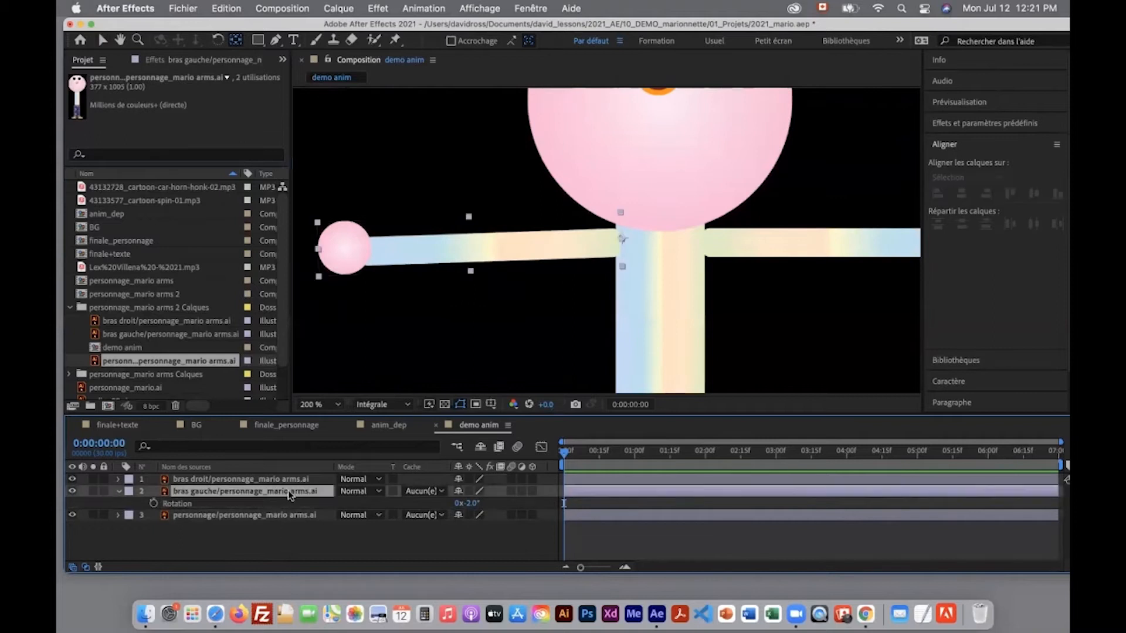
left_click_drag(287, 491, 296, 521)
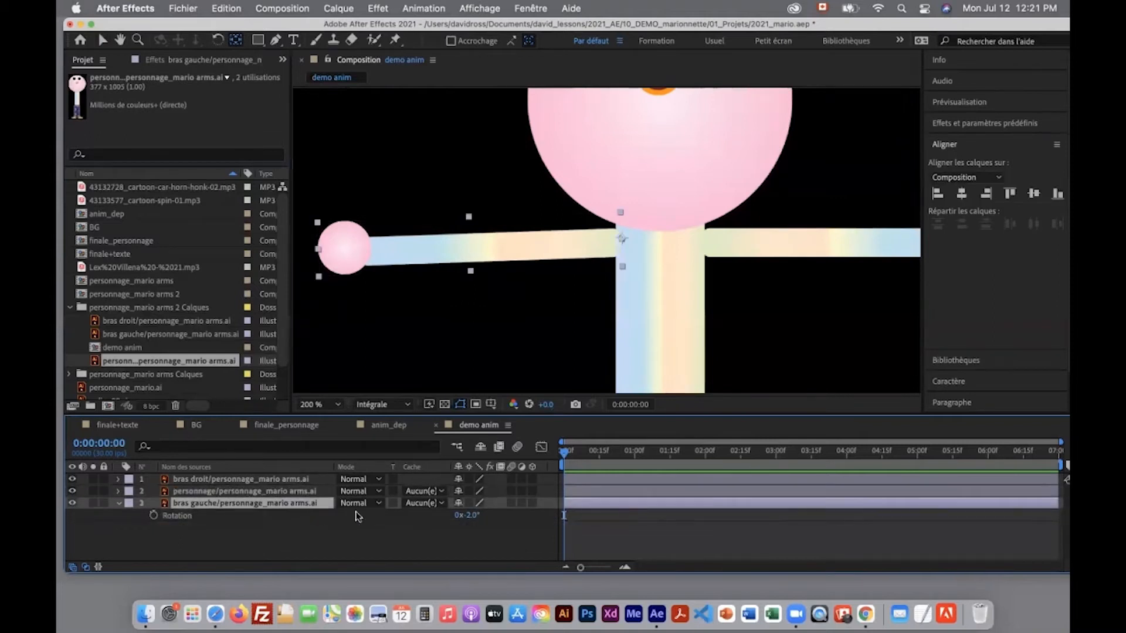
left_click_drag(275, 481, 302, 520)
left_click(301, 494)
left_click_drag(469, 503, 407, 517)
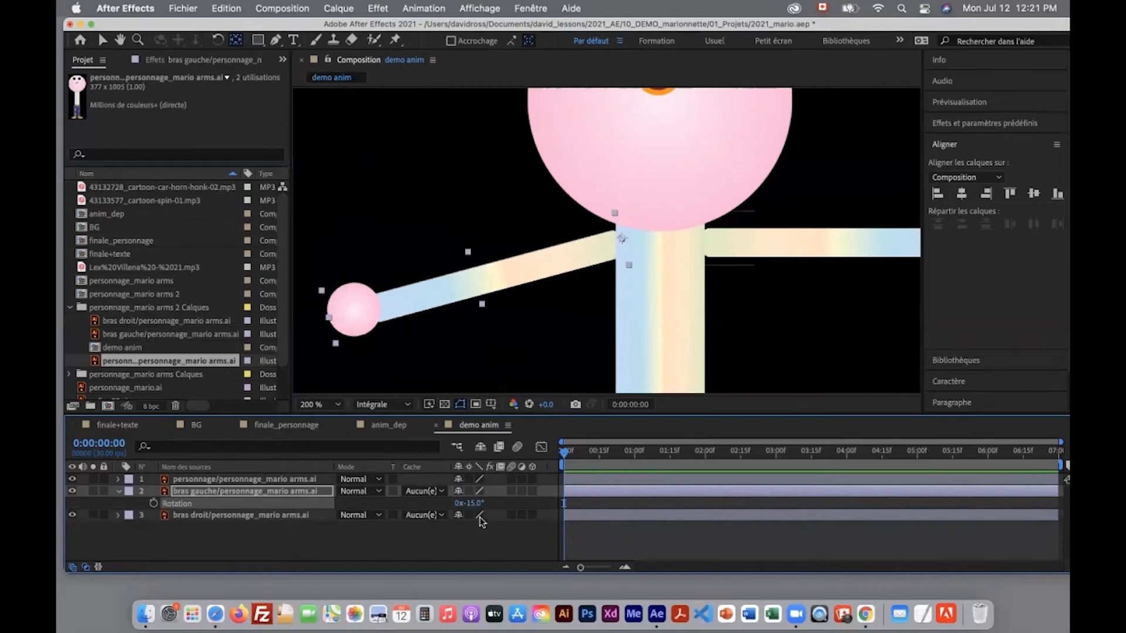
Move the bras droit layer's anchor point to its shoulder end and rotate the arm so its hand rises.
left_click(276, 515)
left_click_drag(851, 239, 704, 239)
key("r")
left_click_drag(474, 527, 505, 470)
Nudge the bras gauche layer's position towards the body, reveal bras droit's Position property, and collapse both arm layers.
left_click(273, 492)
key("p")
left_click_drag(462, 504, 458, 530)
left_click(300, 516)
key("p")
left_click(510, 547)
left_click(118, 491)
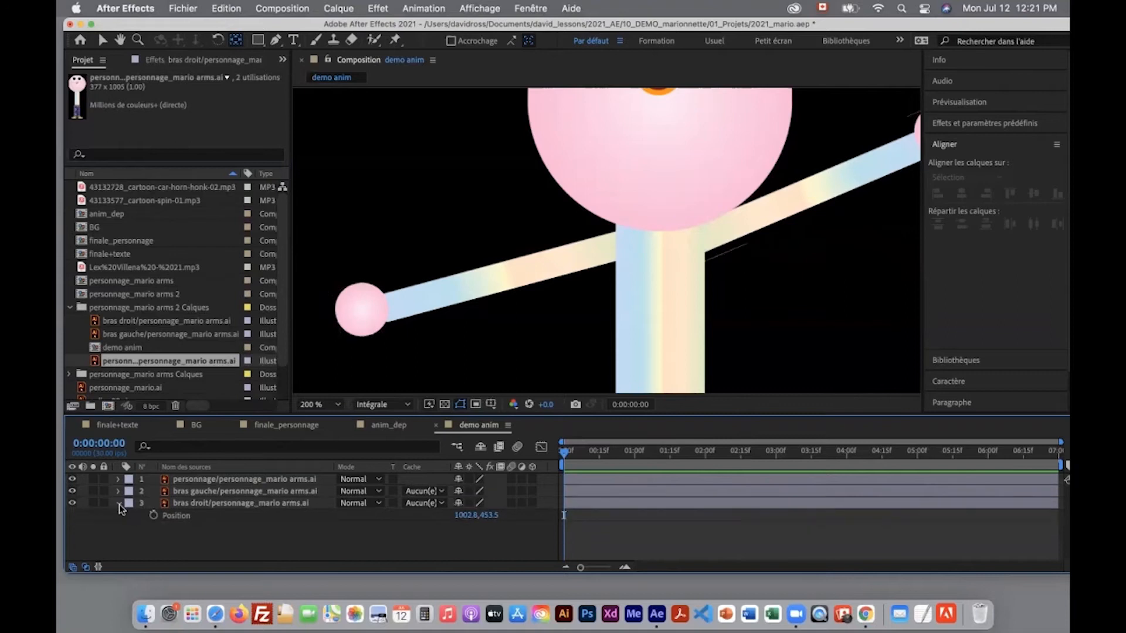
left_click(118, 503)
Set a -15° Rotation keyframe on the bras gauche layer at the start of the composition.
left_click(320, 404)
left_click(354, 167)
left_click(563, 453)
left_click(235, 492)
key("r")
left_click(154, 504)
Add a -66° Rotation keyframe on bras gauche at 0:00:00:25 and preview the arm swing.
left_click_drag(564, 452, 623, 453)
left_click_drag(469, 504, 473, 503)
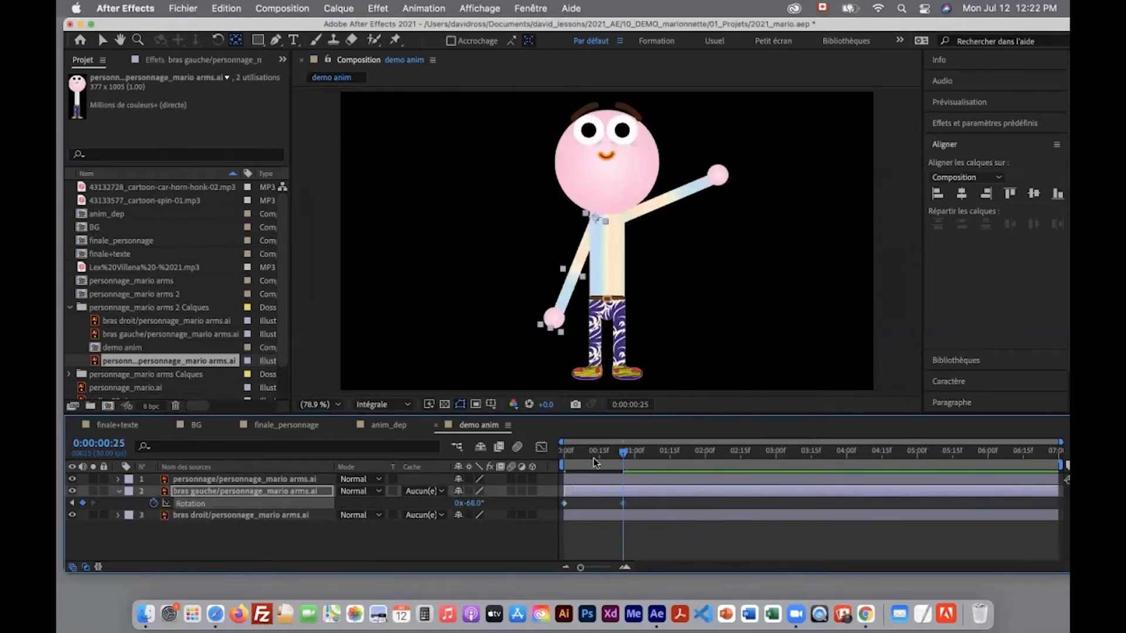
left_click_drag(593, 458, 623, 452)
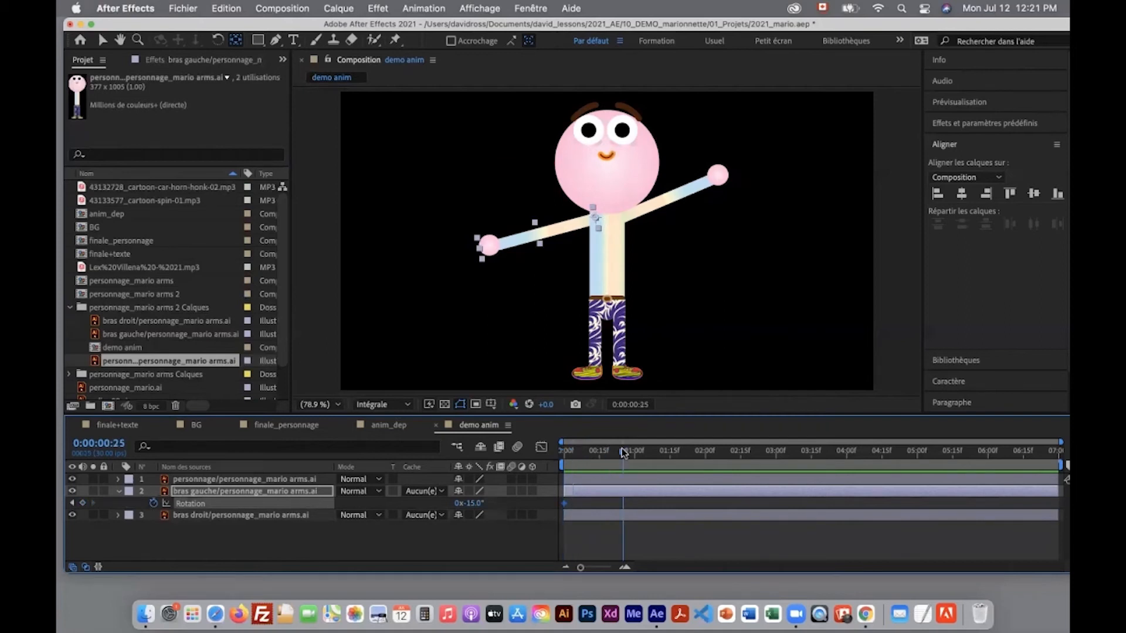
mouse_move(463, 508)
left_mouse_down()
mouse_move(478, 508)
mouse_move(440, 511)
mouse_move(457, 512)
left_mouse_up()
key("space")
left_click(119, 491)
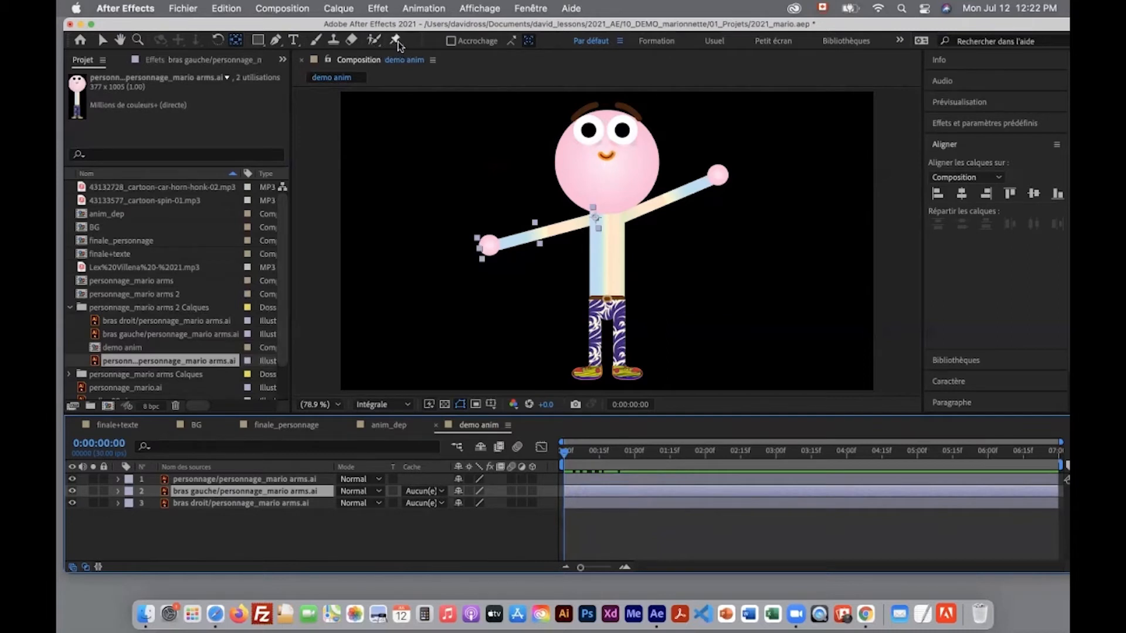
Place three puppet position pins on the bras gauche layer, at the hand, the elbow and the shoulder.
left_click(396, 41)
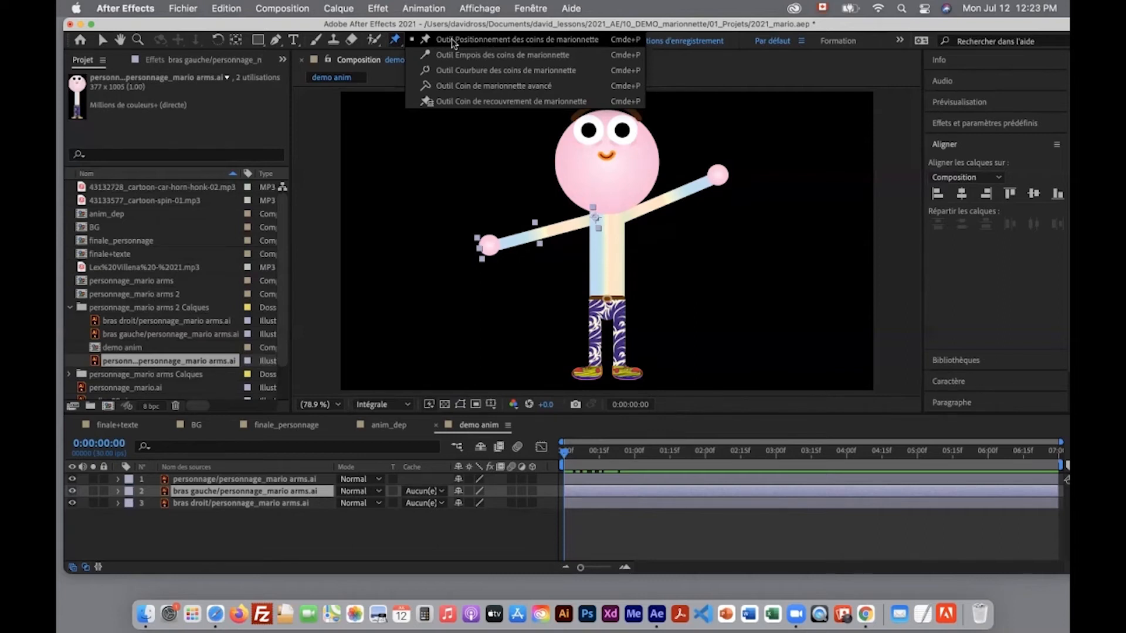
left_click(425, 41)
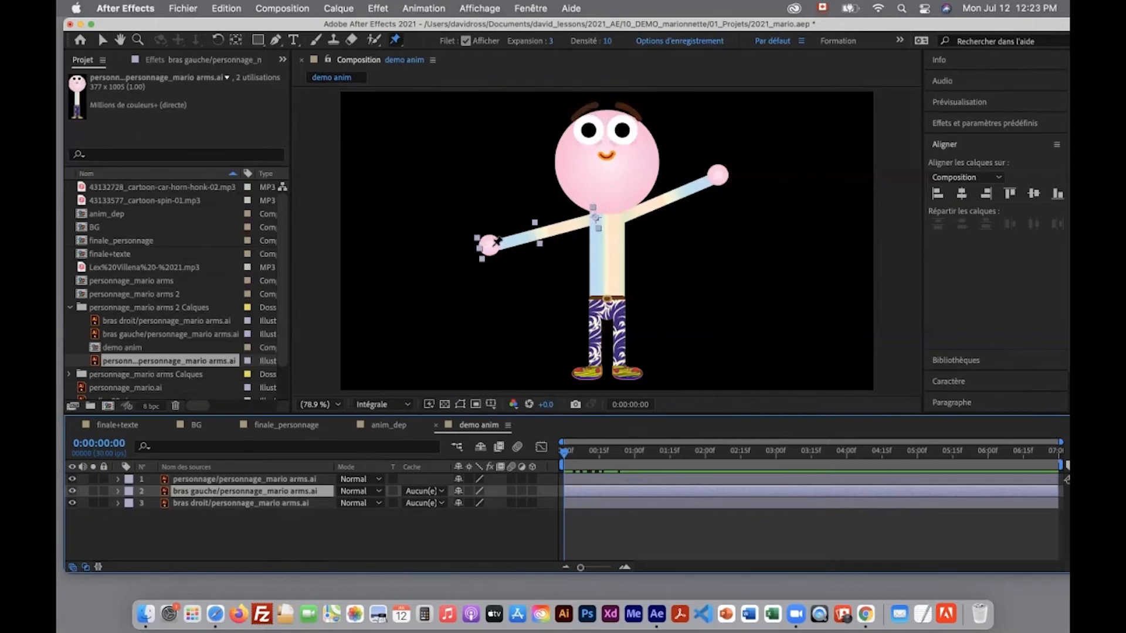
left_click(493, 244)
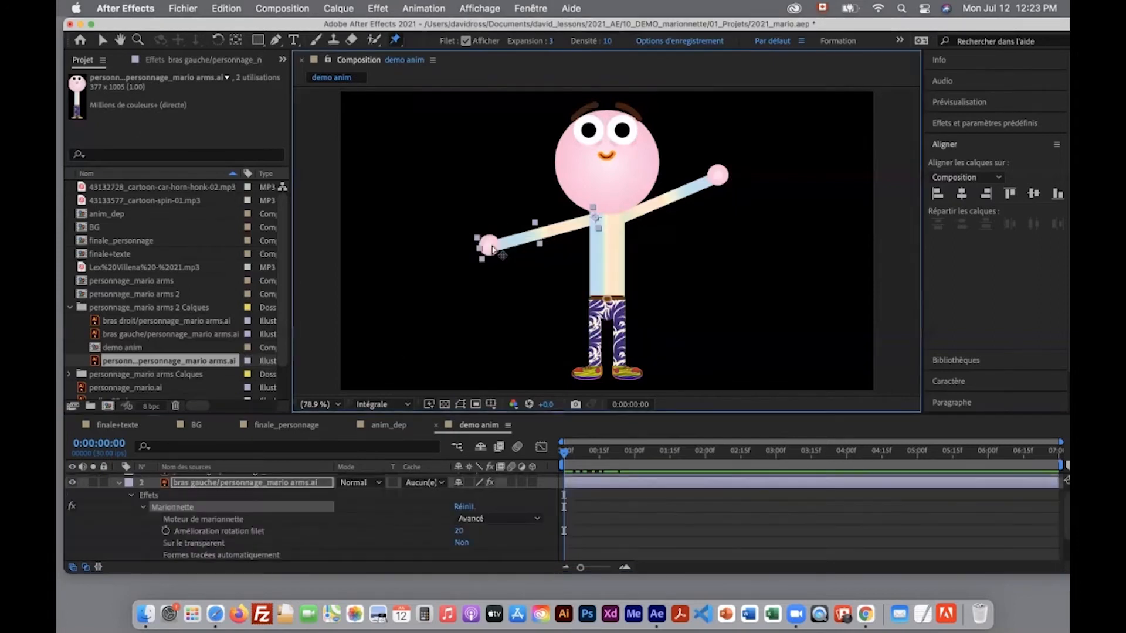
left_click(539, 232)
left_click(587, 221)
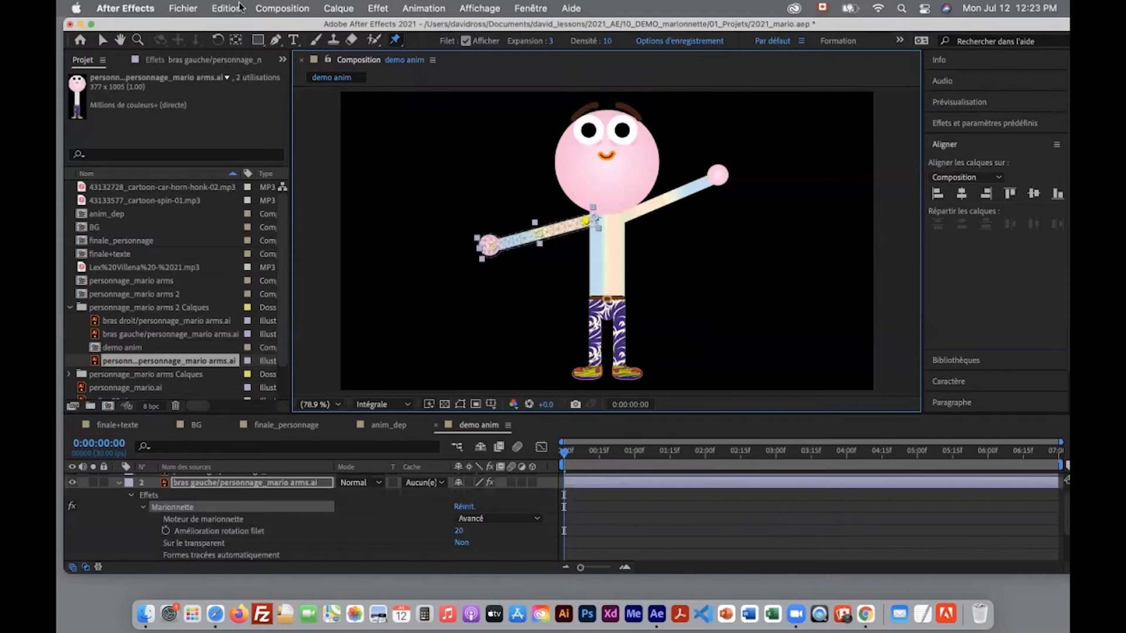
Examine the hand and elbow pins up close and the Marionnette effect's properties on bras gauche.
left_click(139, 41)
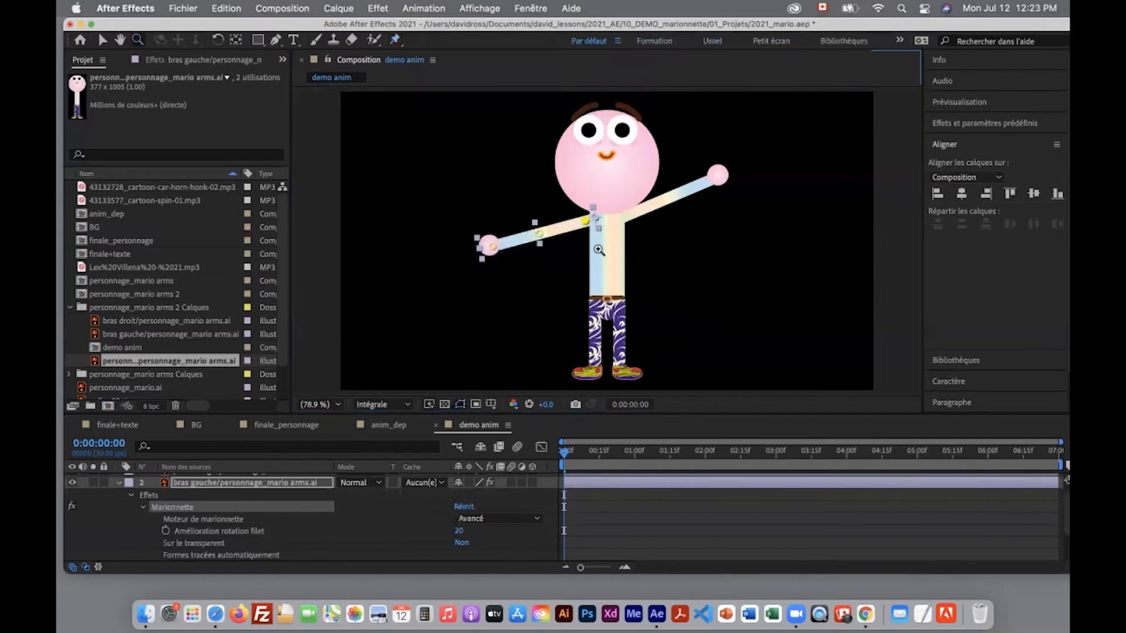
left_click(476, 205)
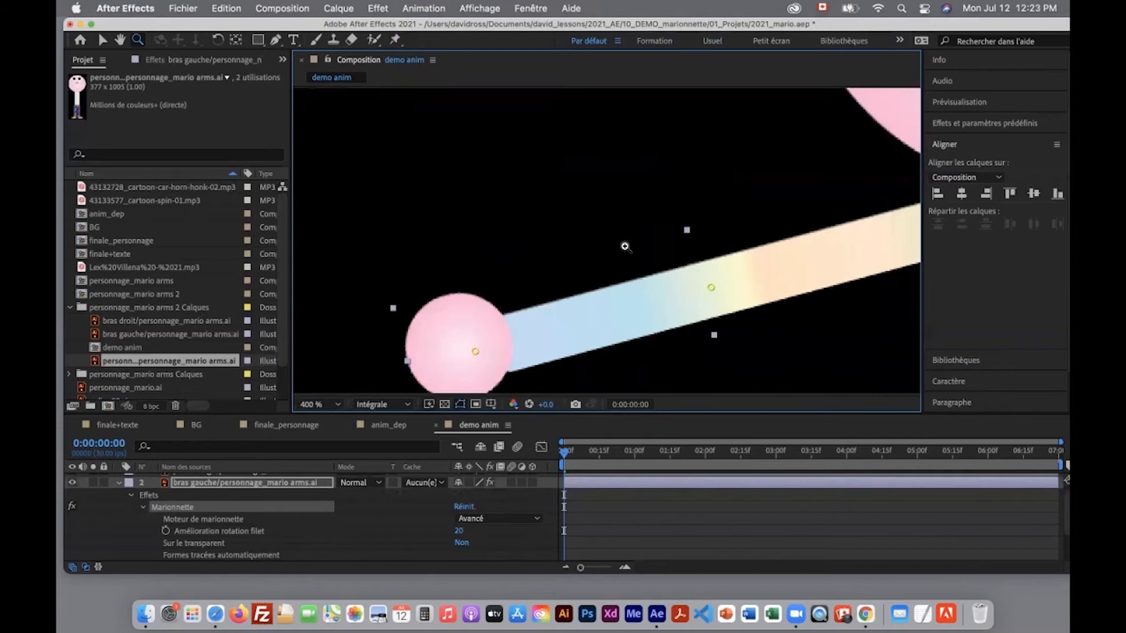
left_click(227, 528)
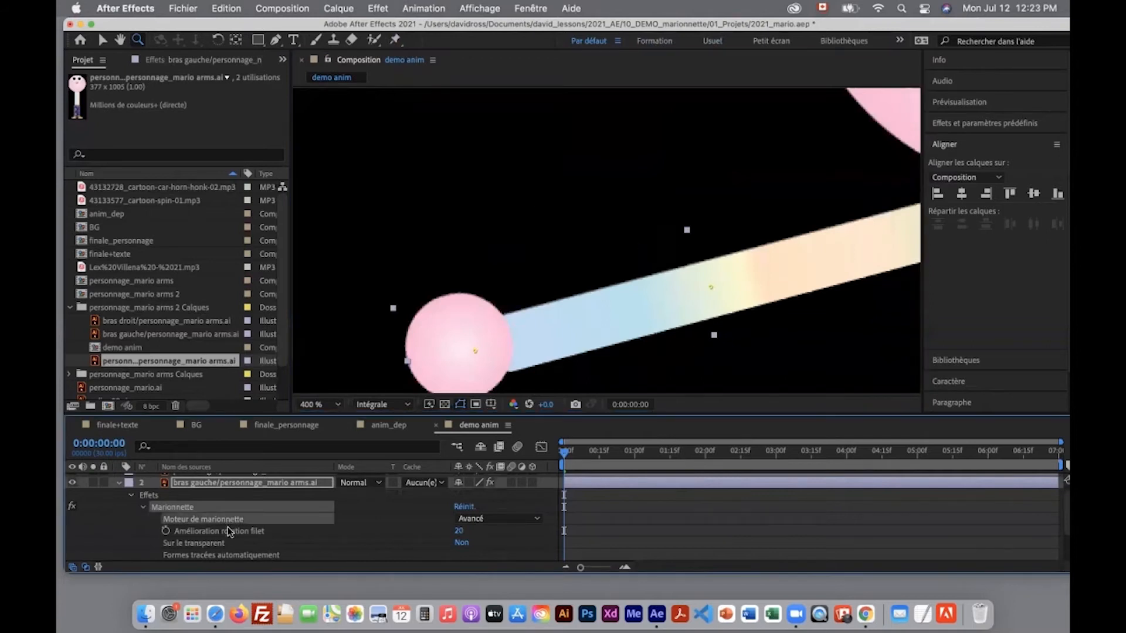
scroll(238, 542, "down", 2)
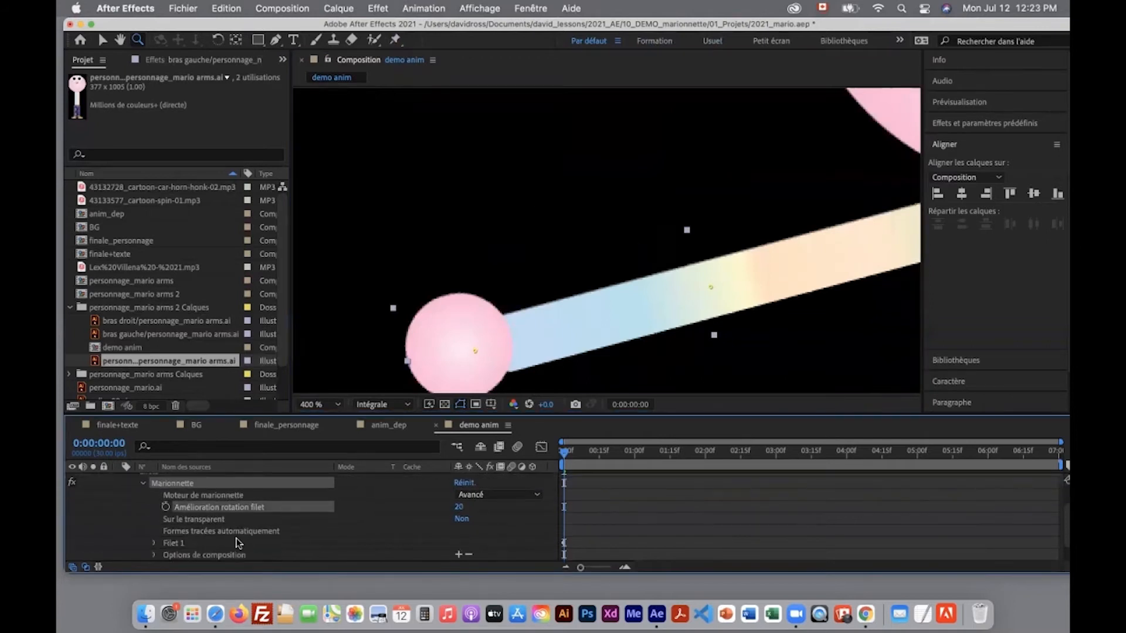
scroll(238, 542, "down", 2)
left_click(199, 520)
scroll(199, 543, "up", 5)
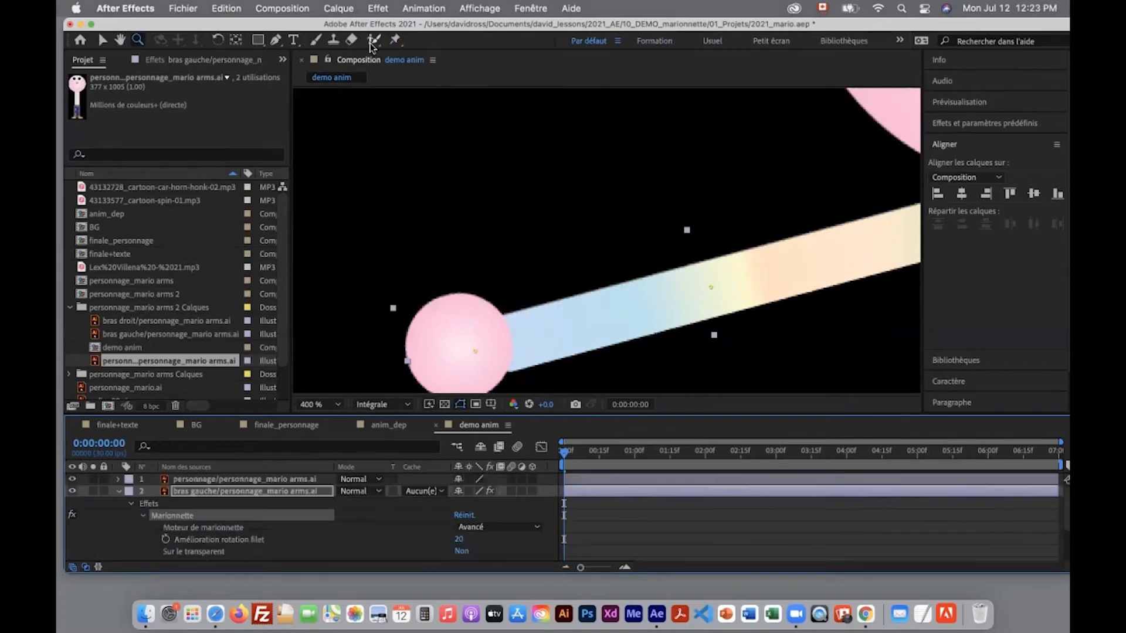
Expand Filet 1 and its Déformation group in the Marionnette effect and select each puppet pin to identify its place.
left_click(394, 39)
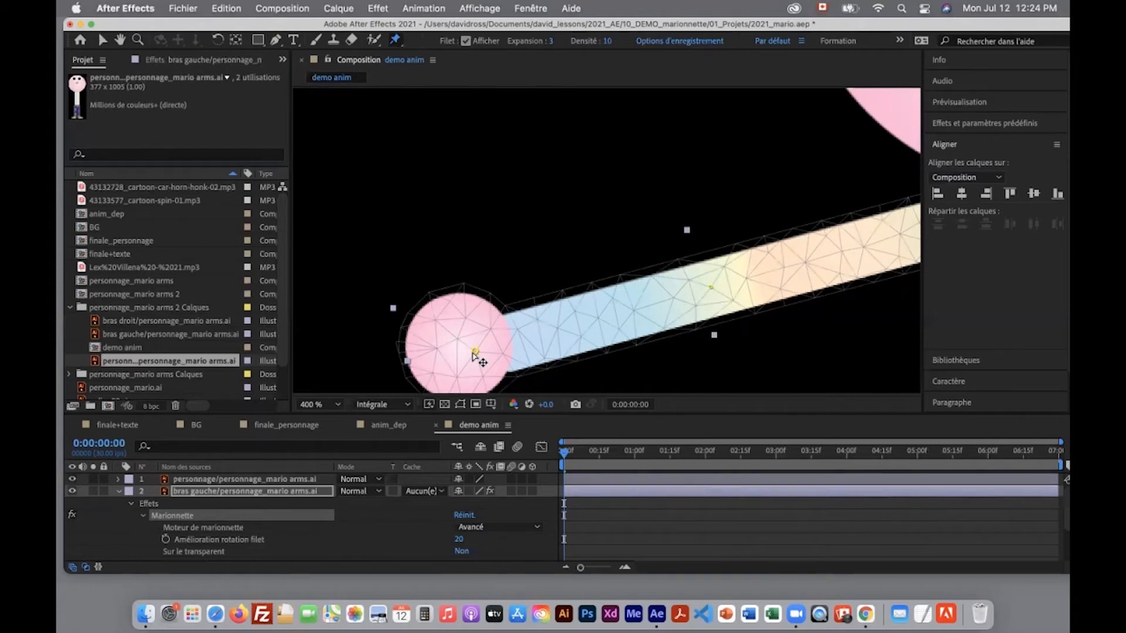
left_click_drag(355, 412, 356, 345)
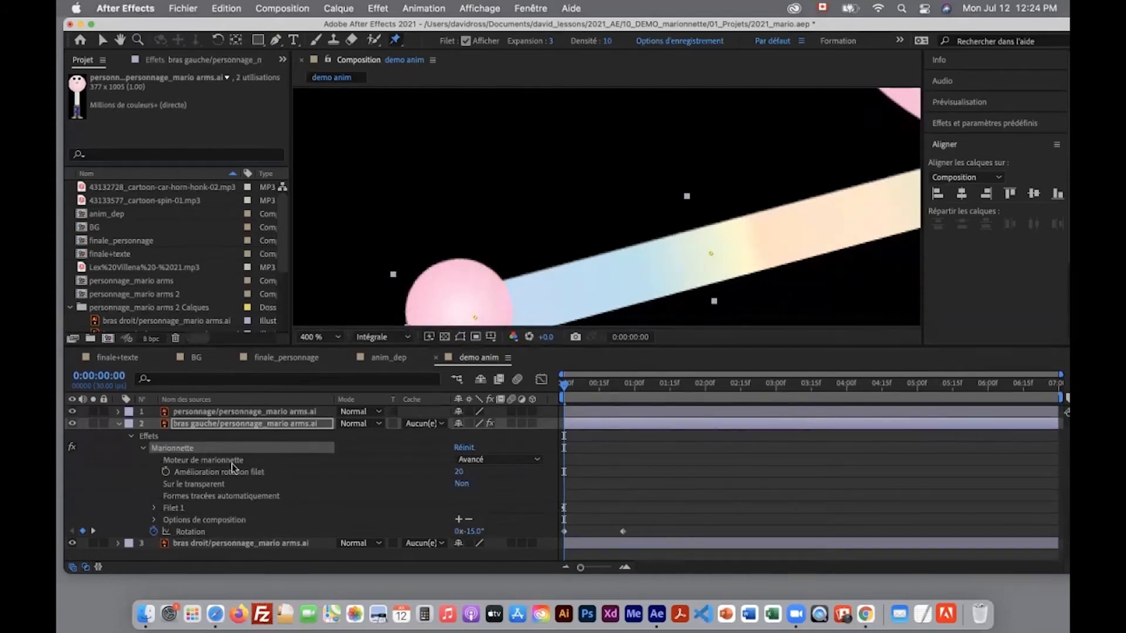
left_click(154, 509)
scroll(246, 514, "down", 2)
left_click(211, 521)
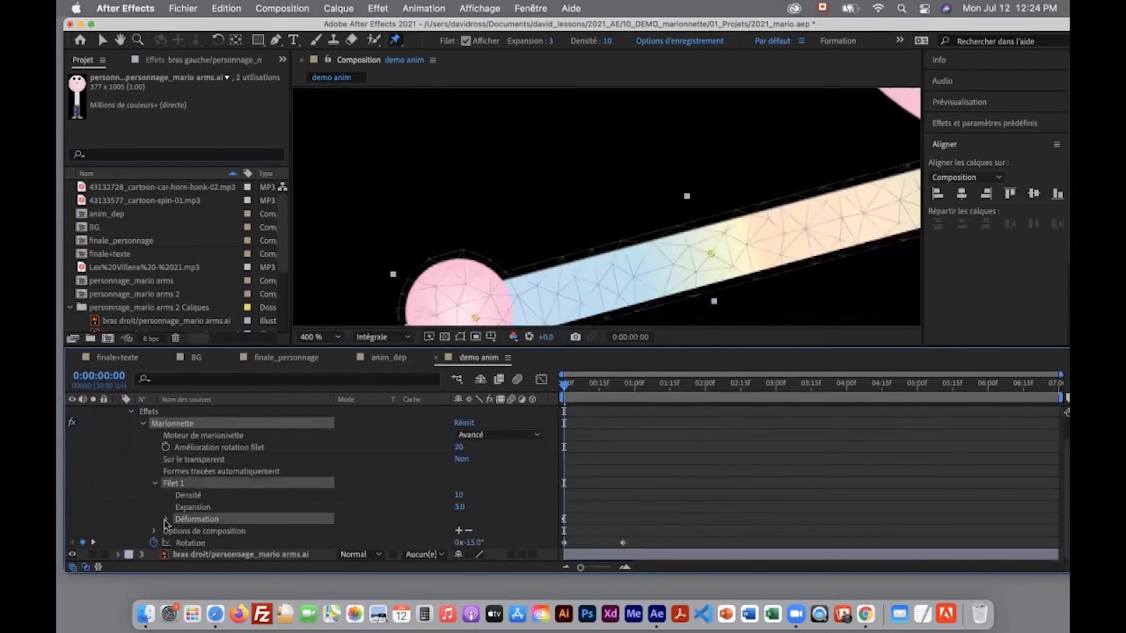
left_click(166, 520)
scroll(235, 524, "down", 3)
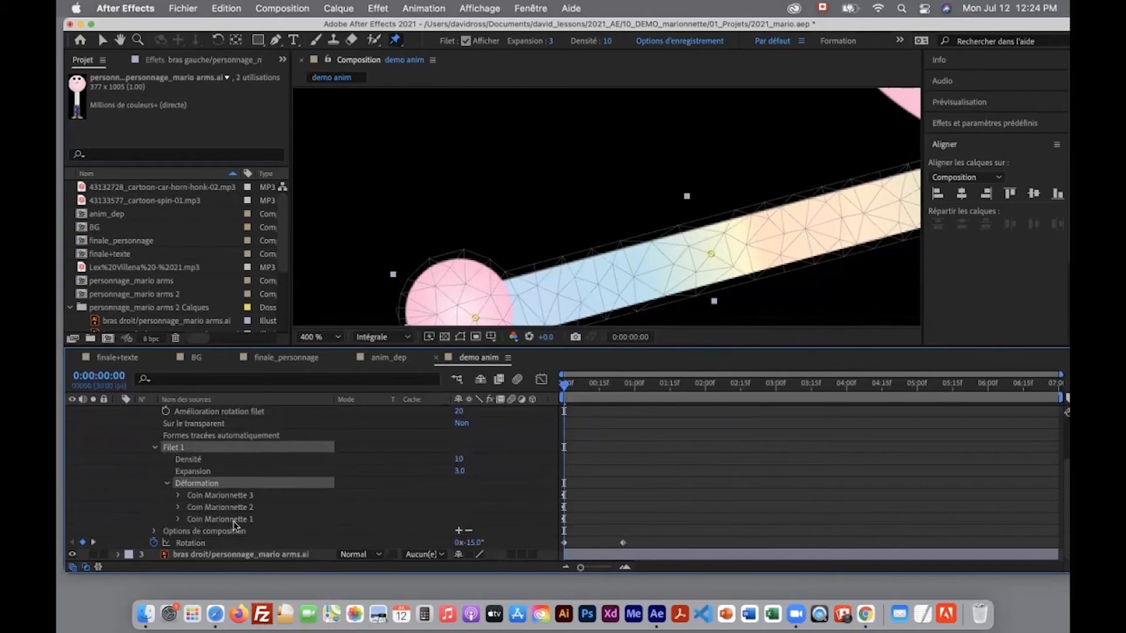
left_click(234, 520)
left_click(233, 508)
left_click(232, 495)
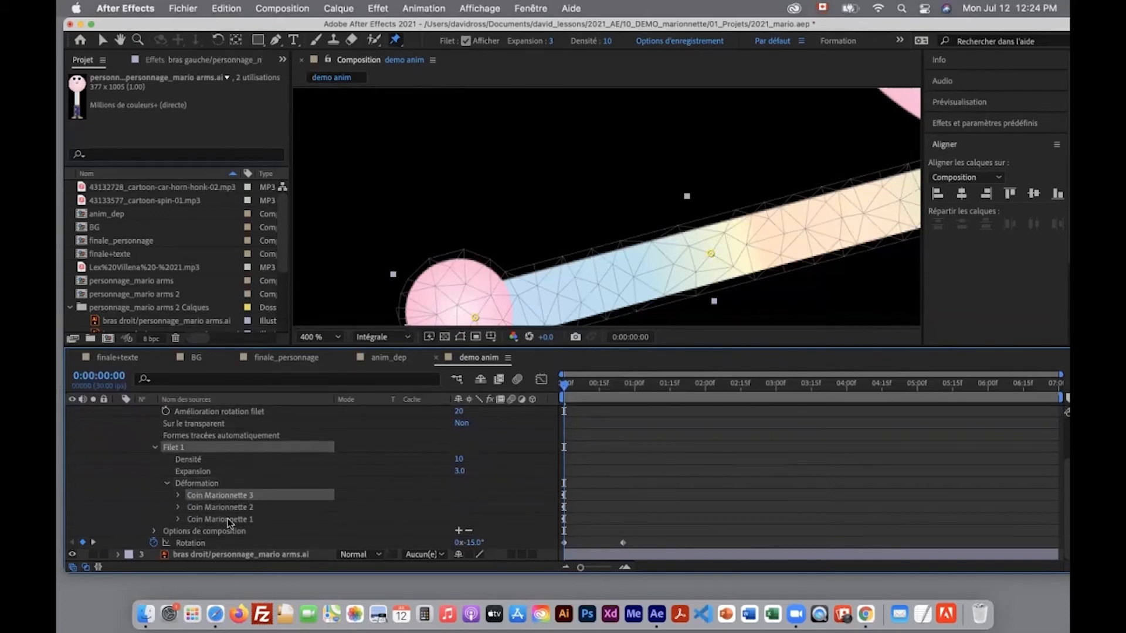
Rename the hand pin Coin Marionnette 1 as Coin Marionnette main.
left_click(205, 521)
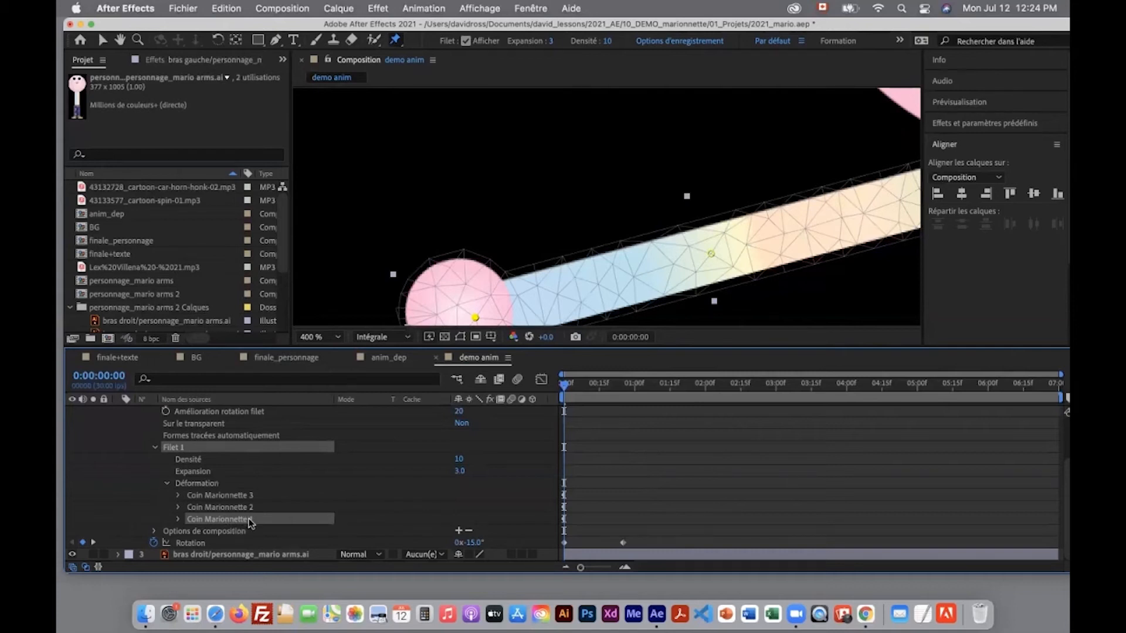
key("Return")
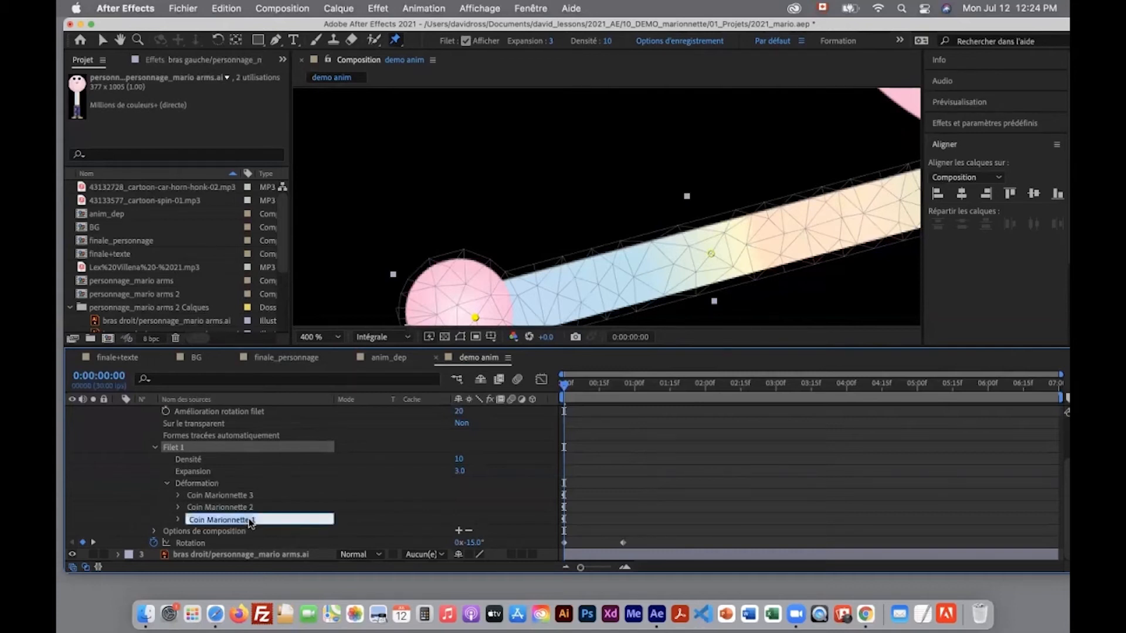
left_click(269, 520)
type("main")
key("Return")
left_click(249, 496)
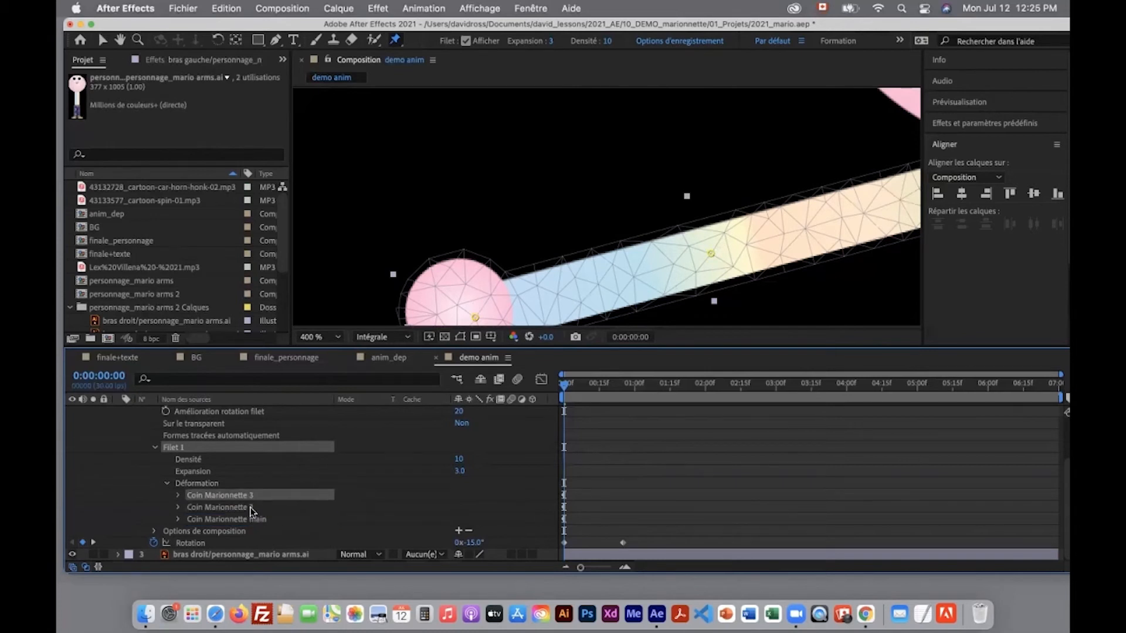
left_click(252, 519)
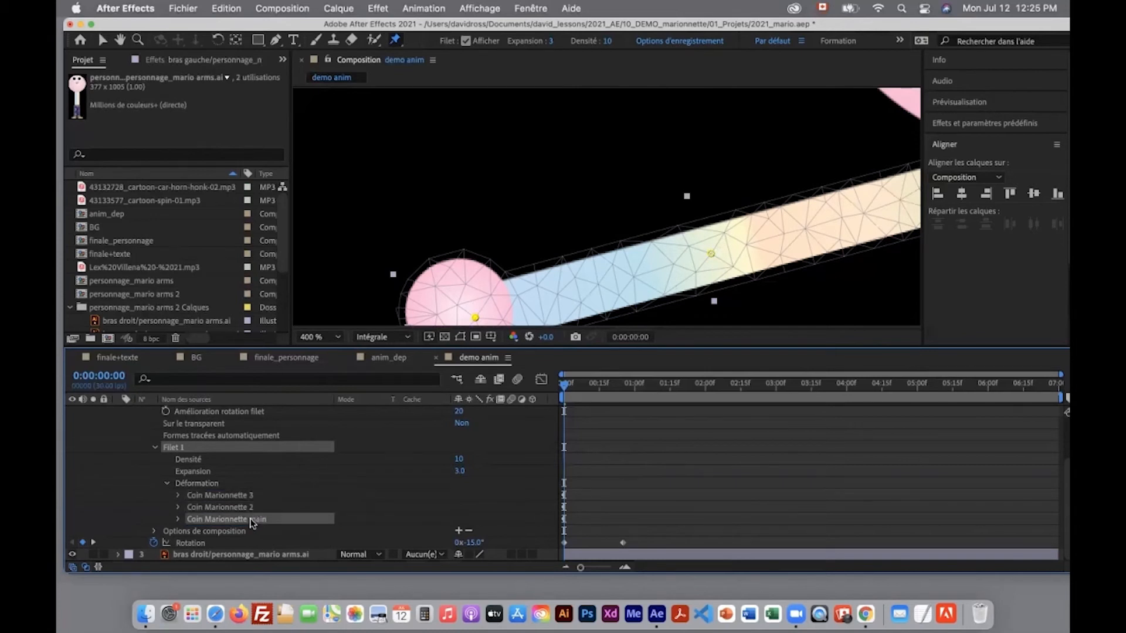
At 0:00:00:10, move the hand pin up to about 156.0, -152.2 to keyframe a bent bras gauche arm.
left_click(178, 519)
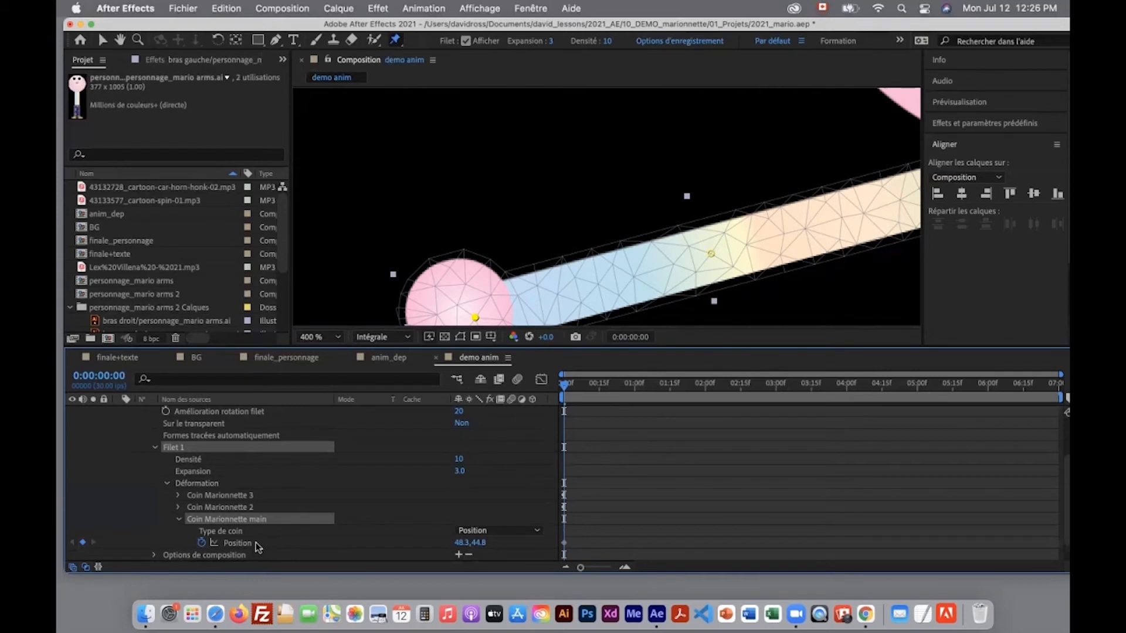
key("shift+Page_Down")
left_click(335, 338)
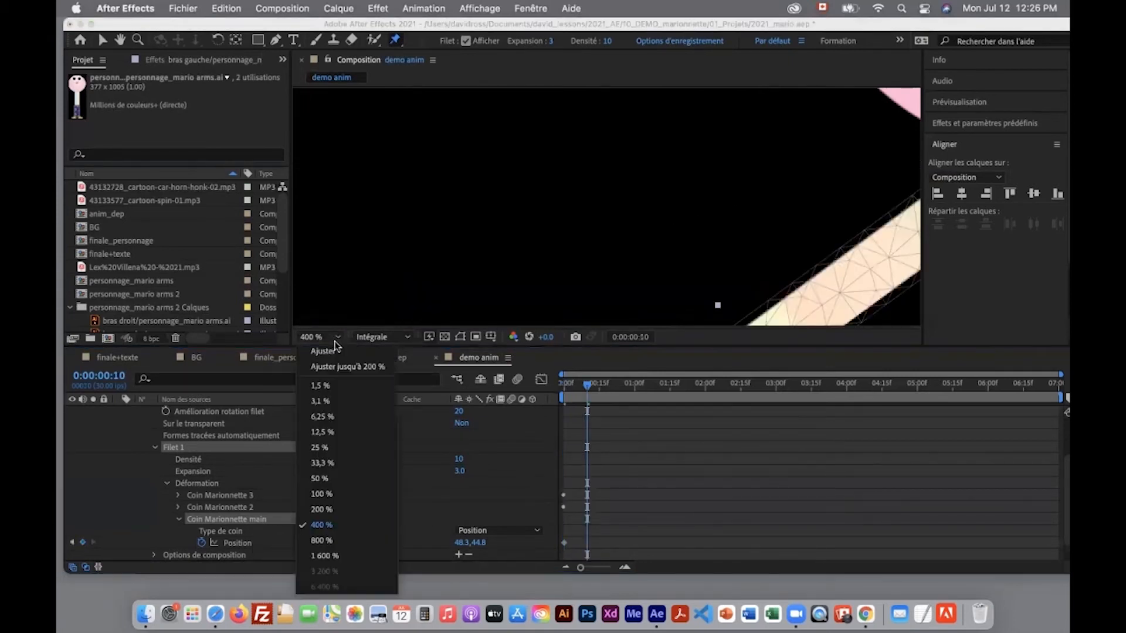
left_click(348, 370)
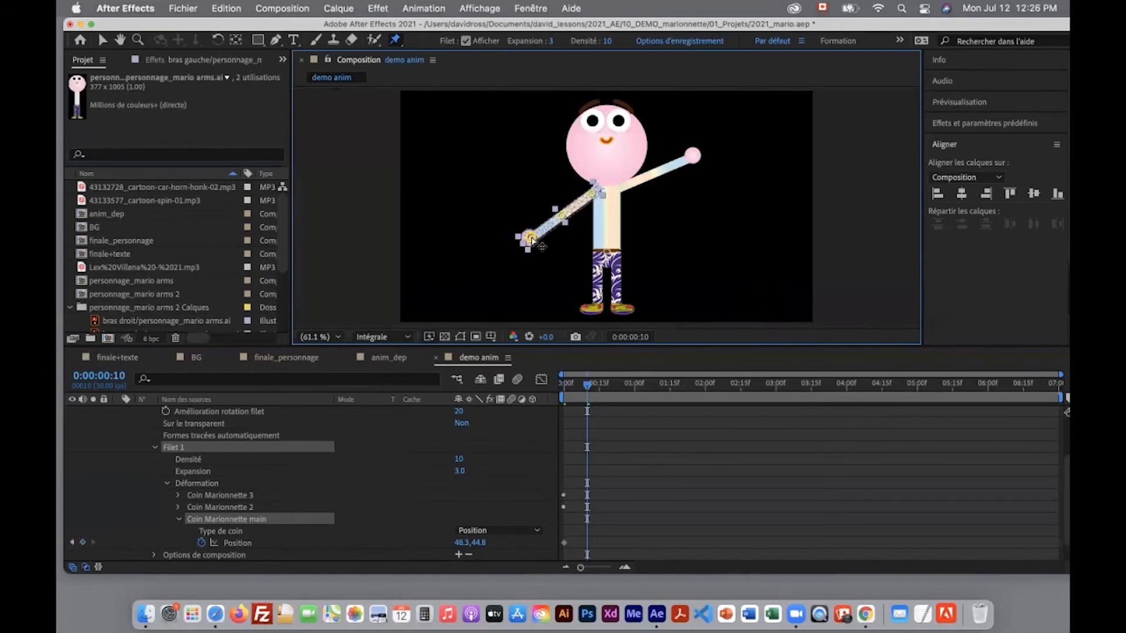
left_click_drag(530, 237, 525, 189)
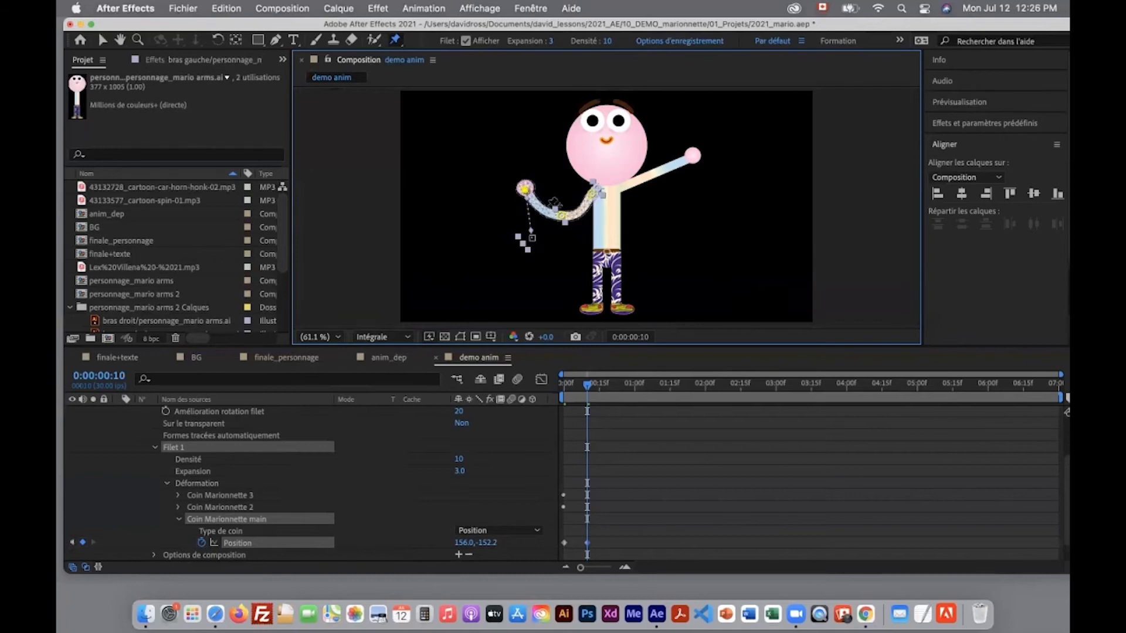
Remove the Rotation keyframes from bras gauche at the start of the composition and return to 0:00:00:10.
left_click_drag(588, 390, 563, 388)
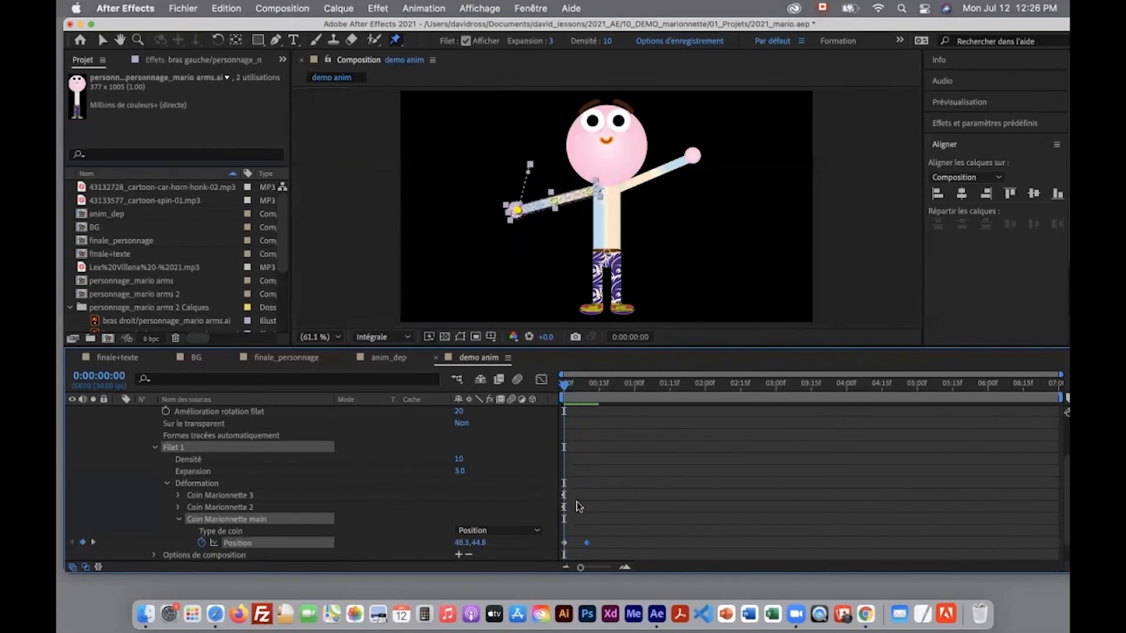
scroll(576, 501, "down", 2)
left_click(154, 542)
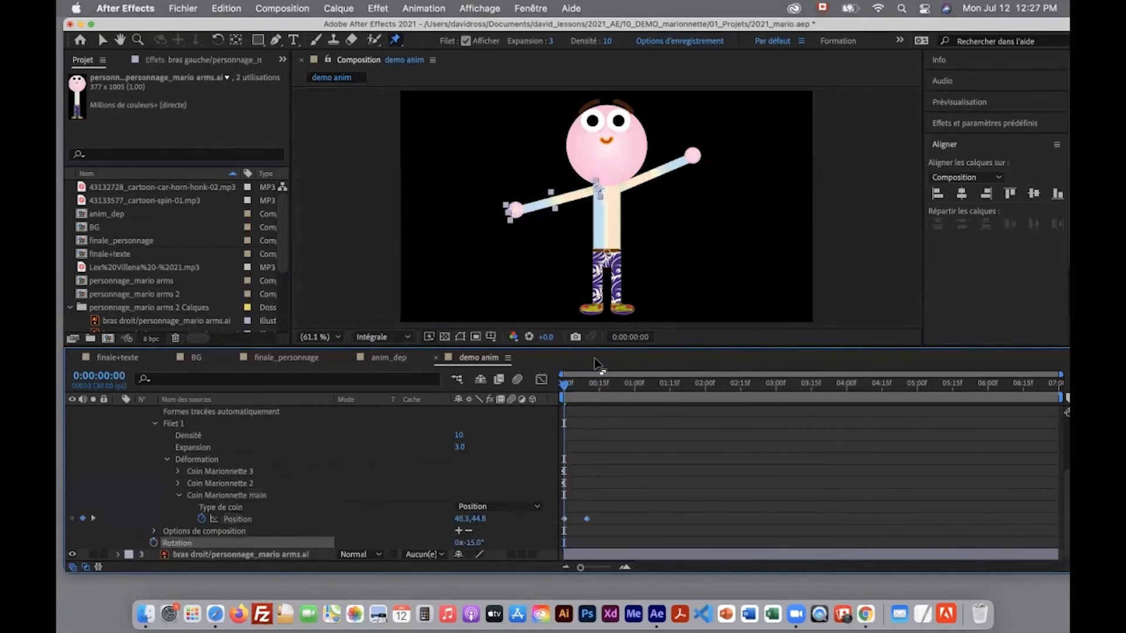
left_click_drag(564, 389, 589, 396)
key("Page_Up")
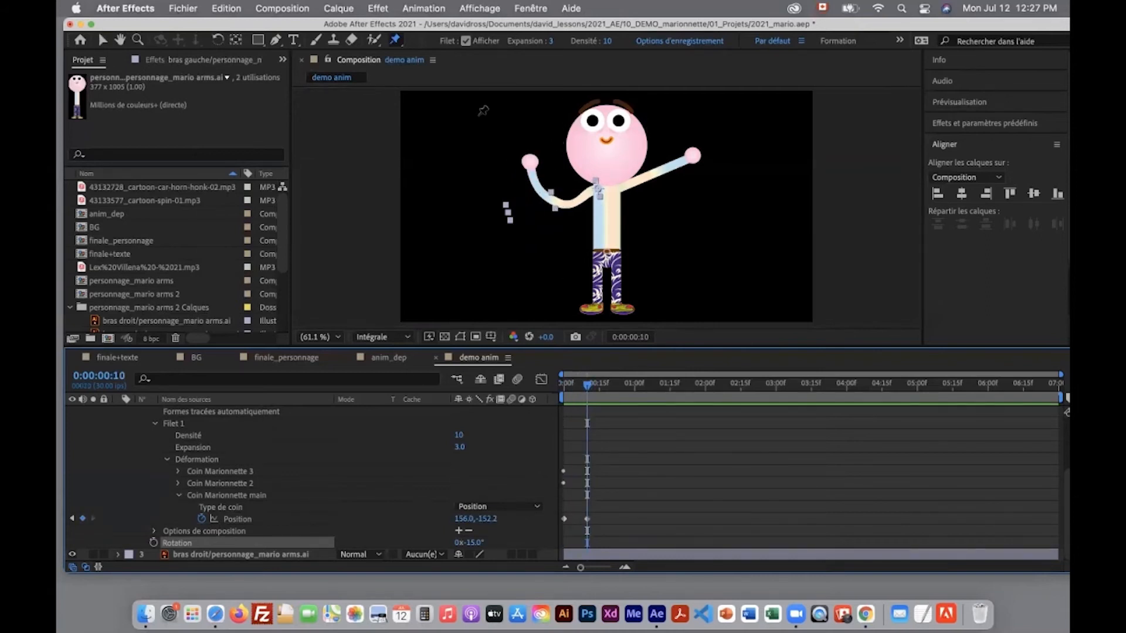
Shift the Coin Marionnette 2 elbow pin outward and the hand pin to about 95.2, -127.8 at 0:00:00:10.
left_click(254, 482)
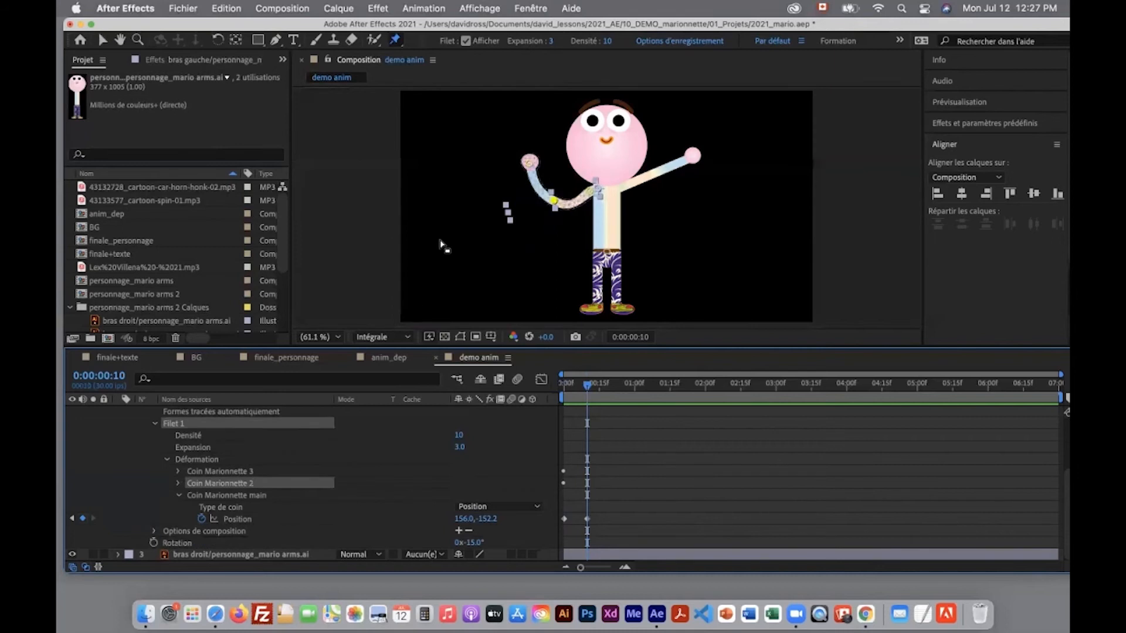
left_click(554, 202)
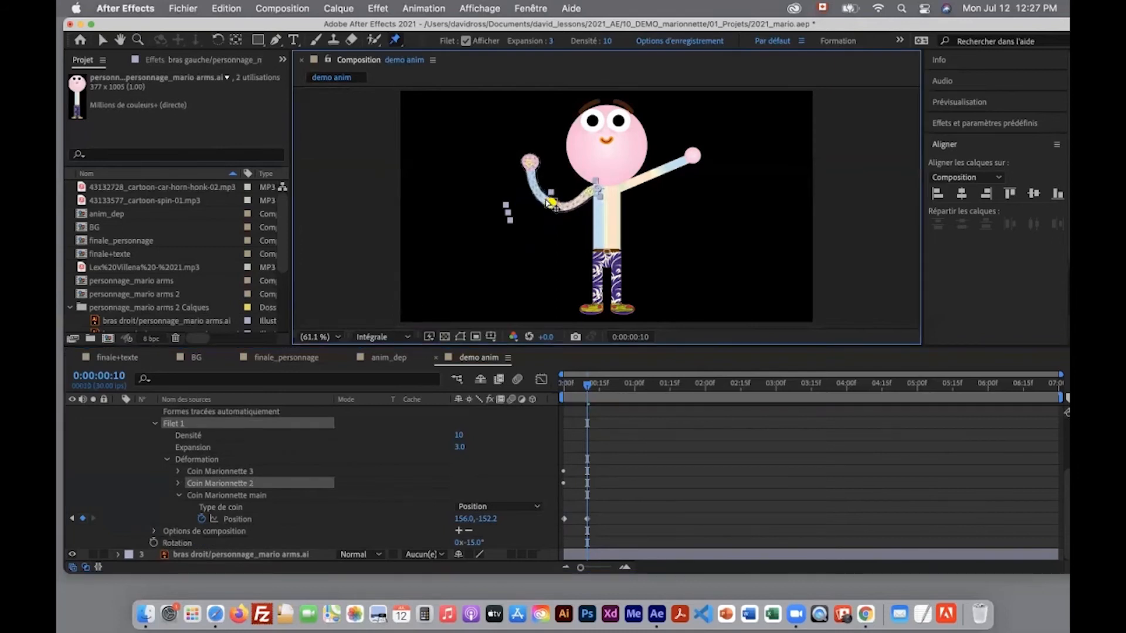
left_click_drag(536, 166, 518, 171)
left_click(542, 204)
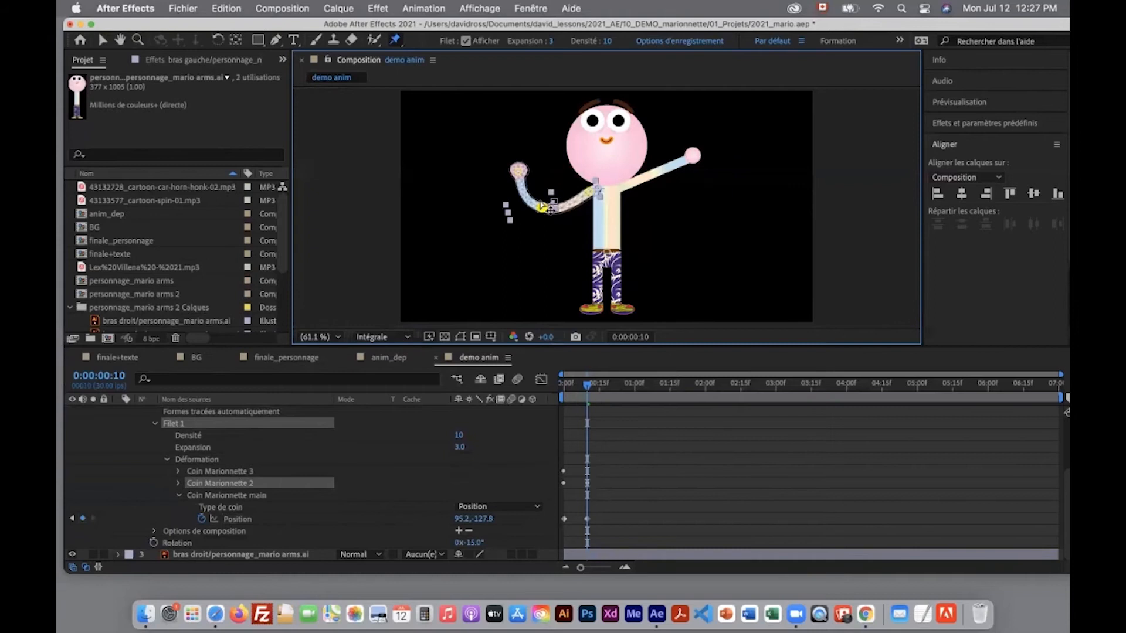
Set the bras gauche hand pin to about 80.7, -111.4 with its keyframe at 0:00:00:16, and to about 214.8, 267.1 at 0:00:00:26.
left_click_drag(517, 172, 515, 175)
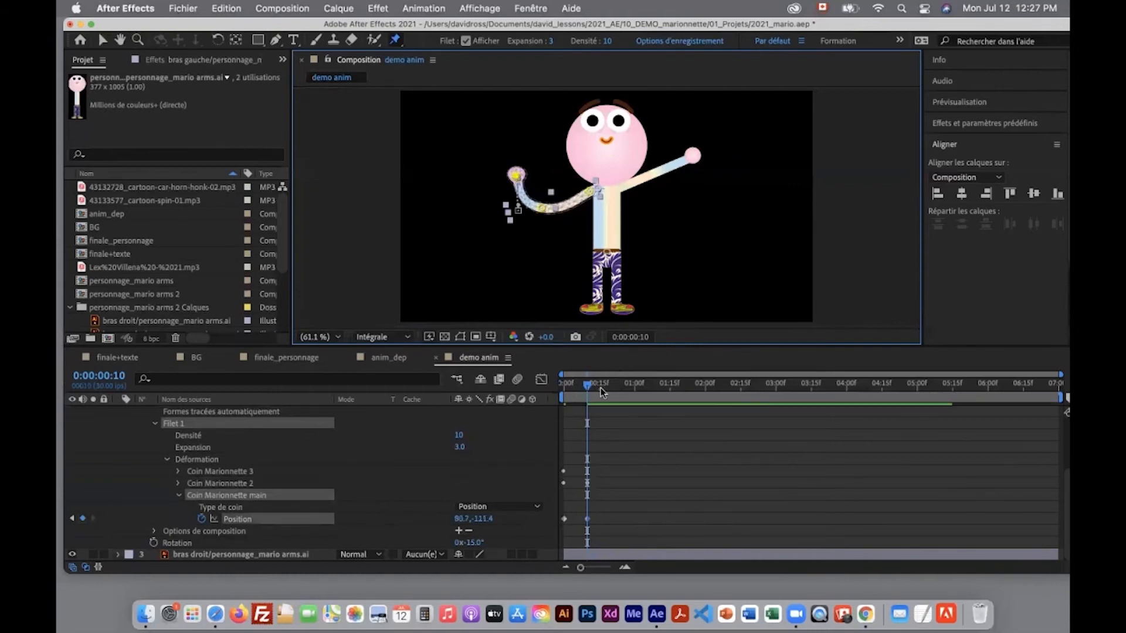
mouse_move(586, 387)
left_mouse_down()
mouse_move(568, 388)
mouse_move(596, 387)
mouse_move(546, 388)
mouse_move(615, 387)
mouse_move(541, 383)
mouse_move(616, 387)
mouse_move(602, 387)
left_mouse_up()
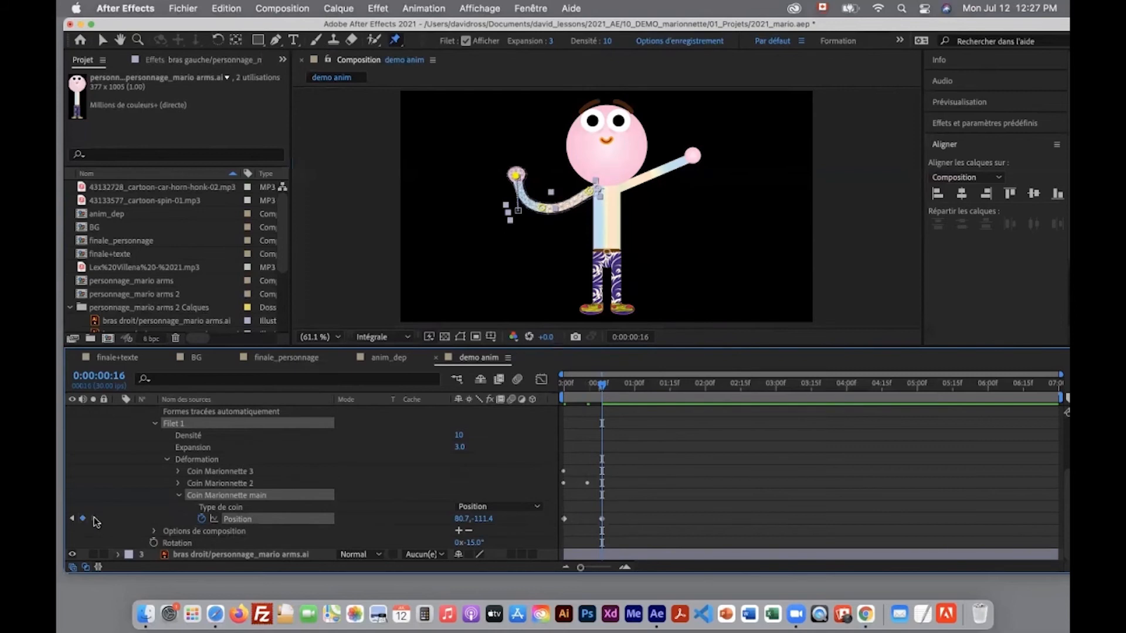
key("shift+Page_Down")
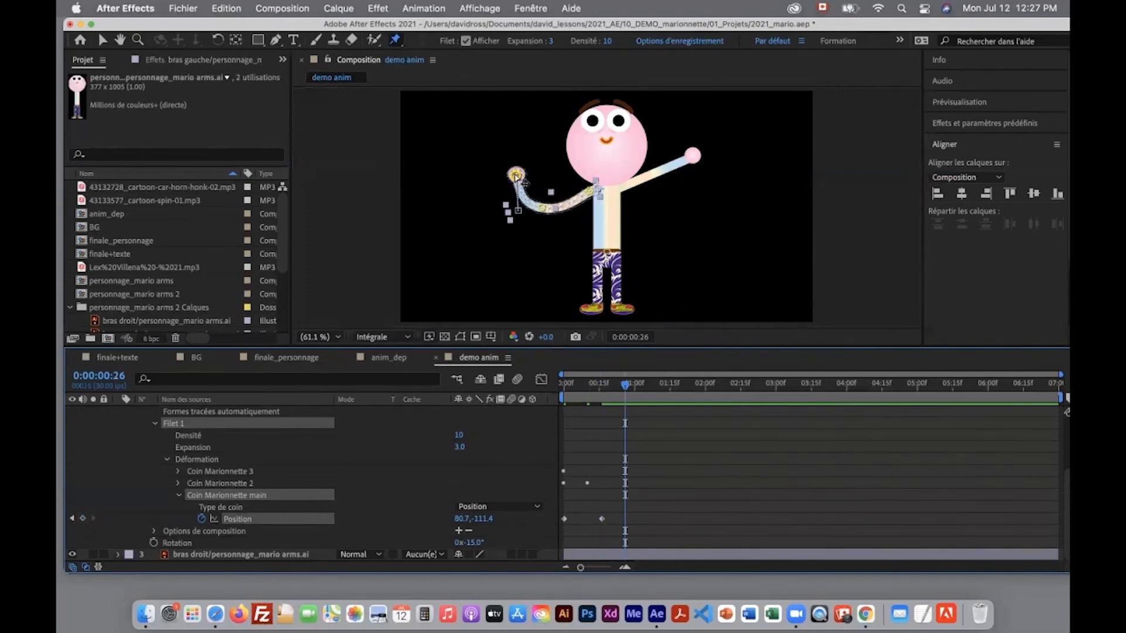
left_click_drag(518, 176, 551, 254)
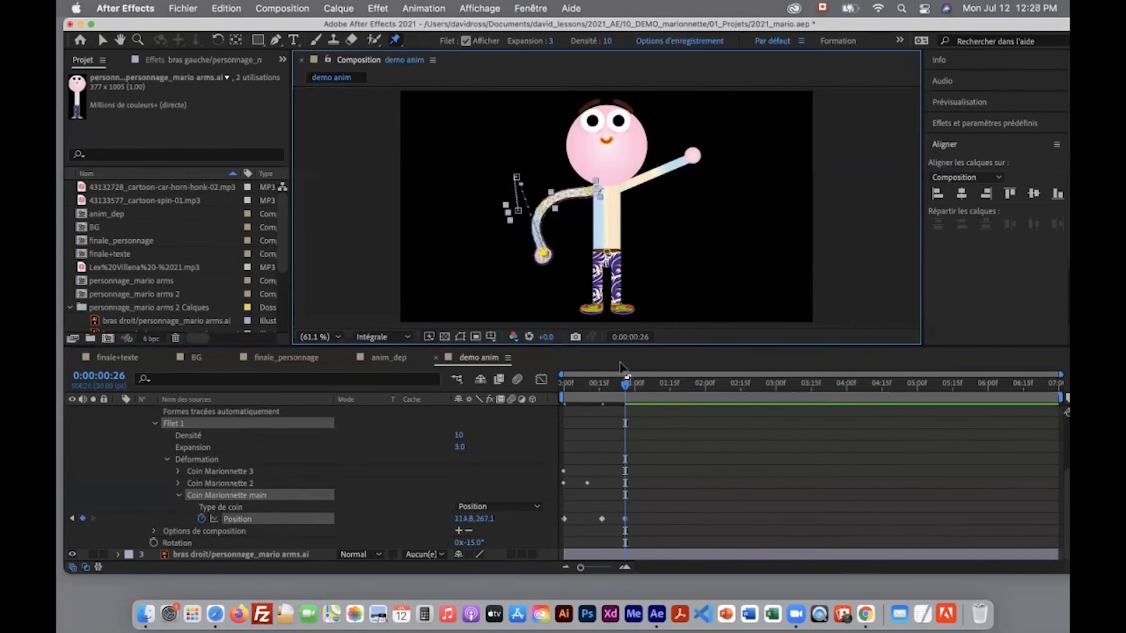
mouse_move(626, 387)
left_mouse_down()
mouse_move(571, 389)
mouse_move(627, 388)
left_mouse_up()
Collapse the bras gauche layer, then select the personnage layer and toggle its visibility off and on to check what it contains.
scroll(176, 463, "up", 5)
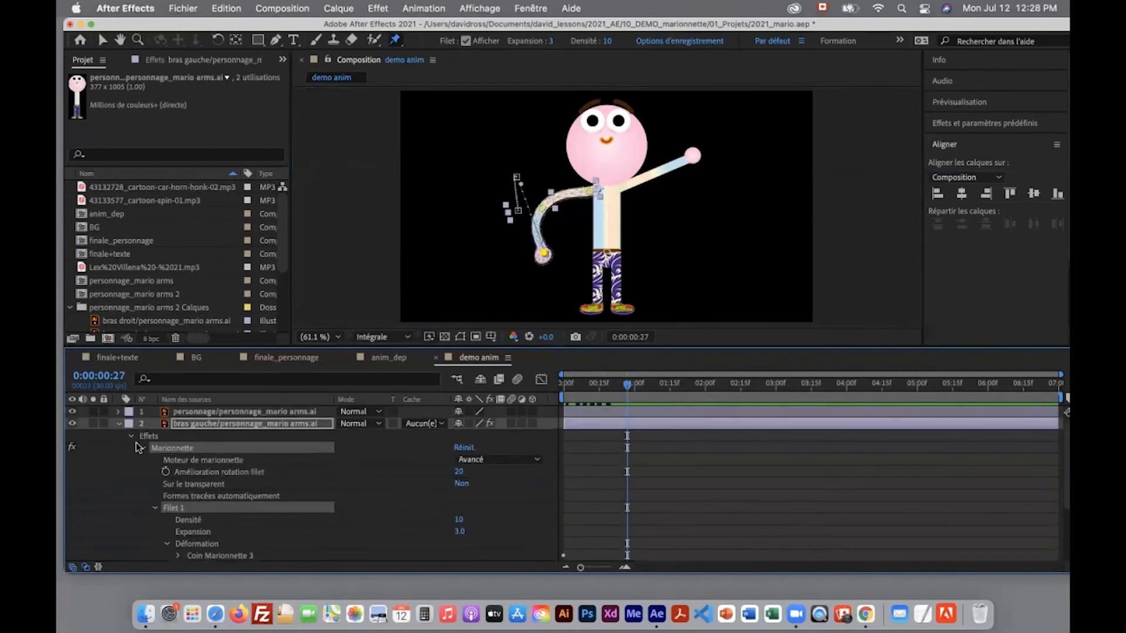
left_click(117, 423)
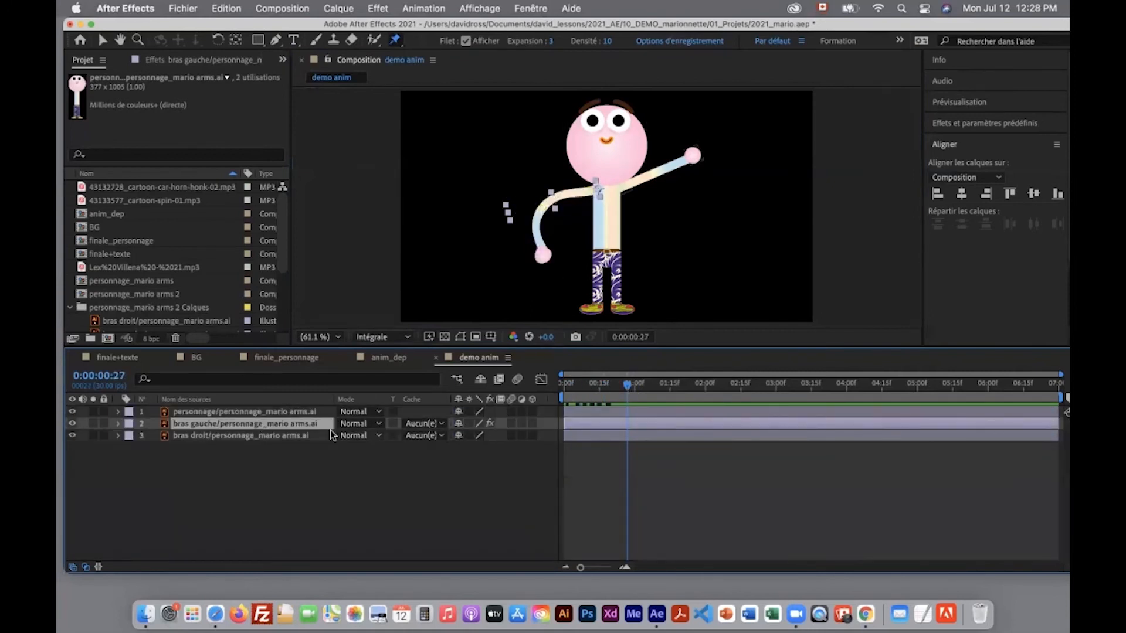
left_click(264, 436)
left_click(266, 414)
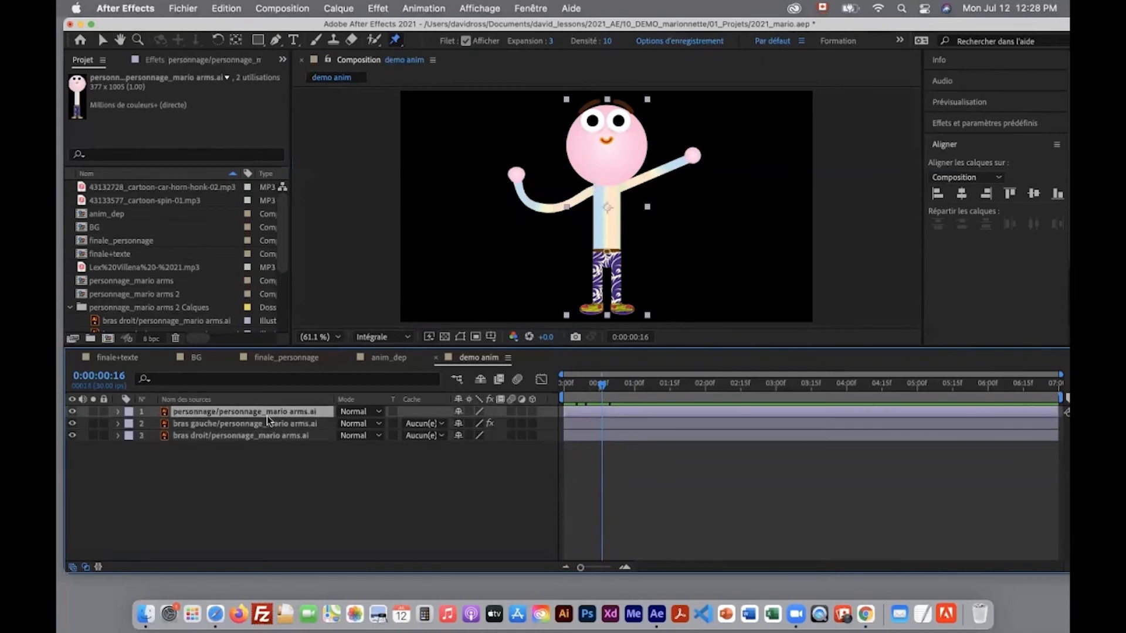
left_click(72, 412)
left_click(72, 412)
left_click(72, 411)
left_click(72, 412)
Add puppet pins to the personnage layer on the head, neck, torso, hips, both knees and both feet, and swing one foot outward.
left_click(605, 178)
left_click(604, 228)
left_click(605, 257)
left_click(616, 281)
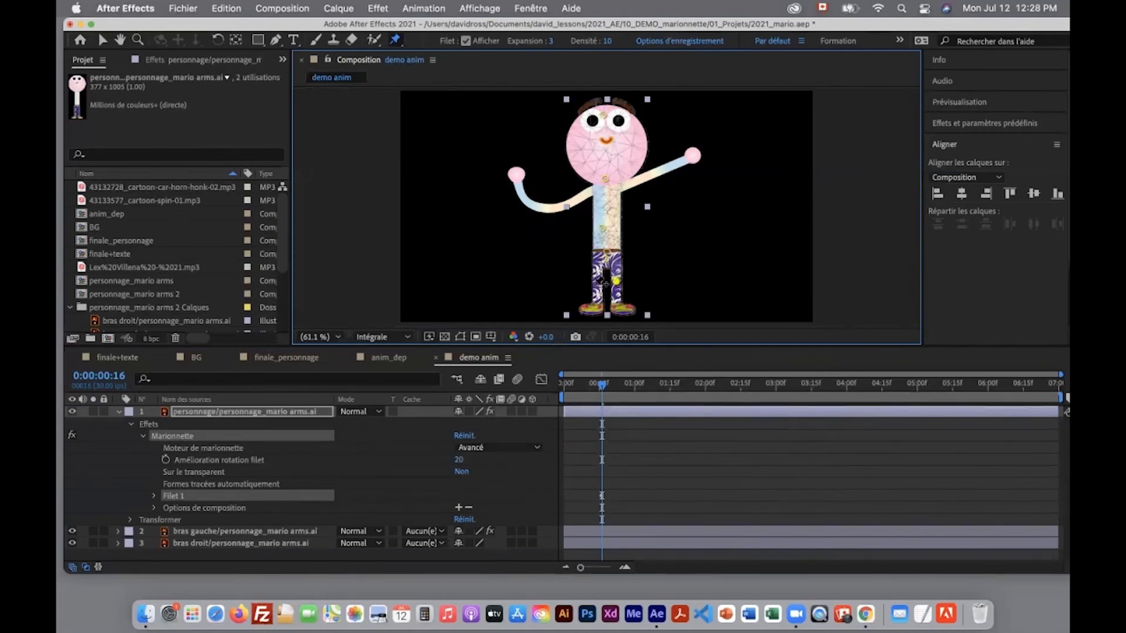
left_click(592, 284)
left_click(591, 312)
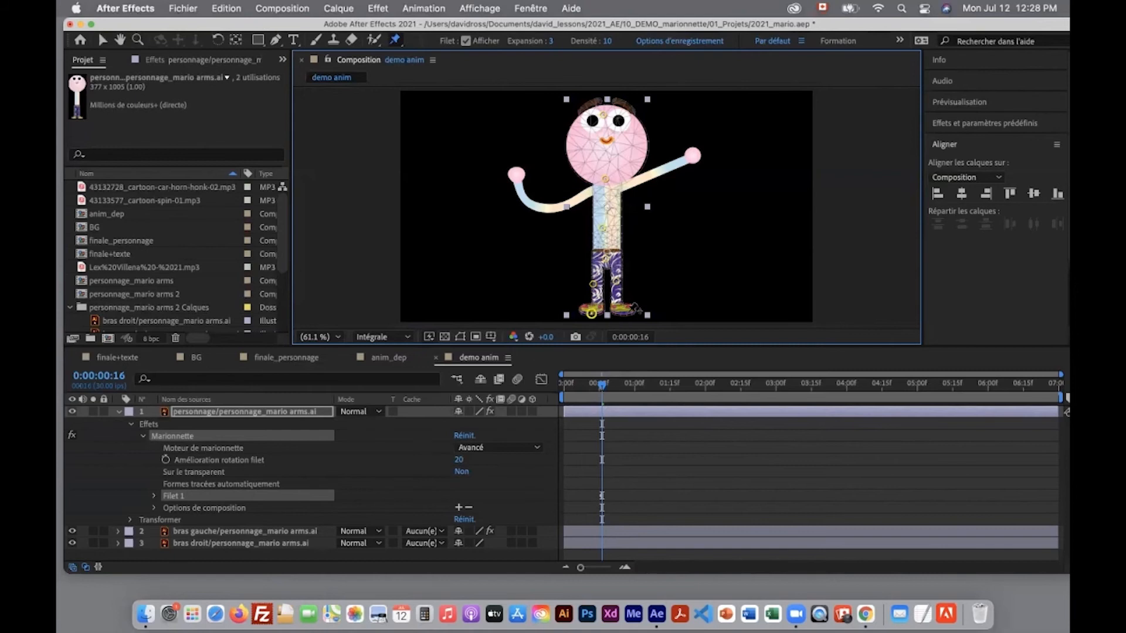
left_click(619, 310)
mouse_move(619, 309)
left_mouse_down()
mouse_move(675, 284)
mouse_move(633, 303)
left_mouse_up()
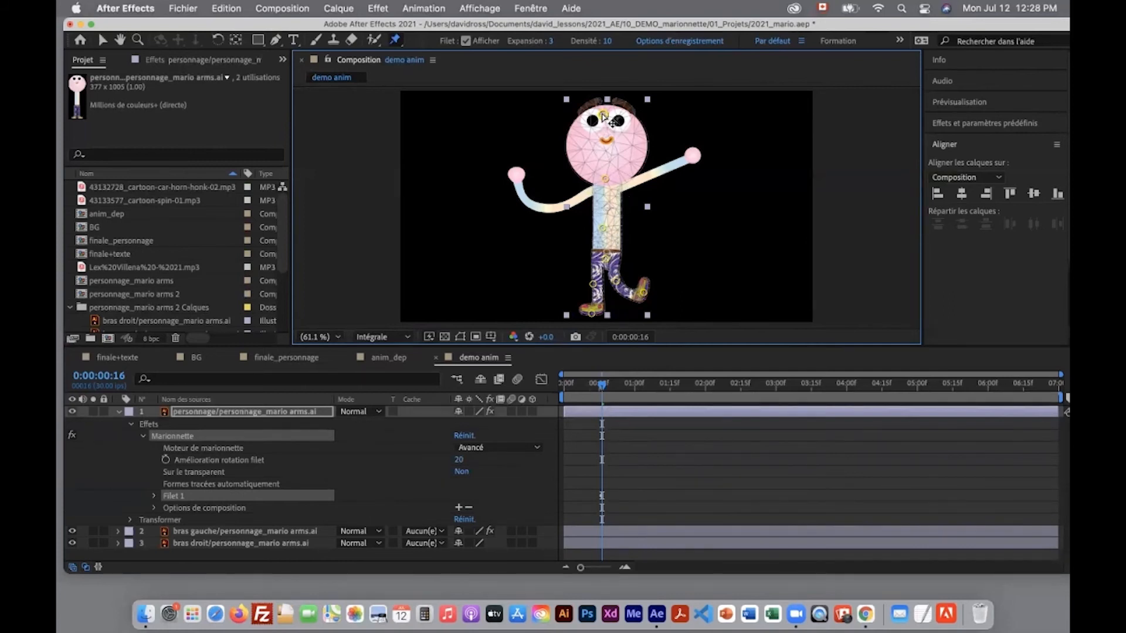
Try deleting the character's pins one after another from the head down, and move the remaining raised-foot pin to test the deformation.
left_click(605, 180)
key("Delete")
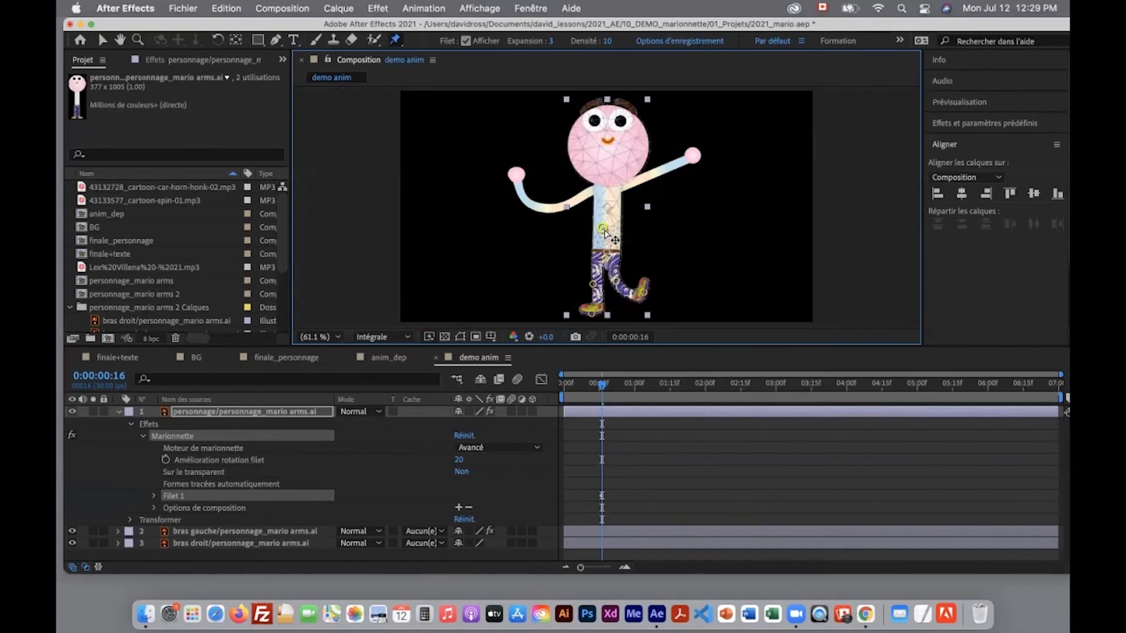
key("Delete")
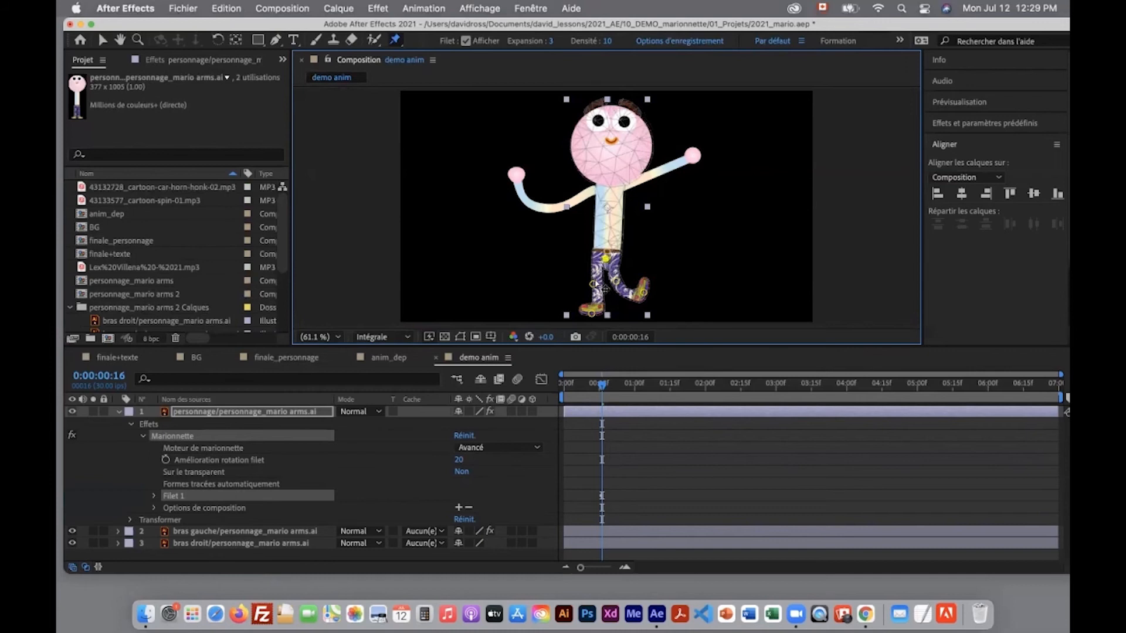
key("Delete")
key("Delete")
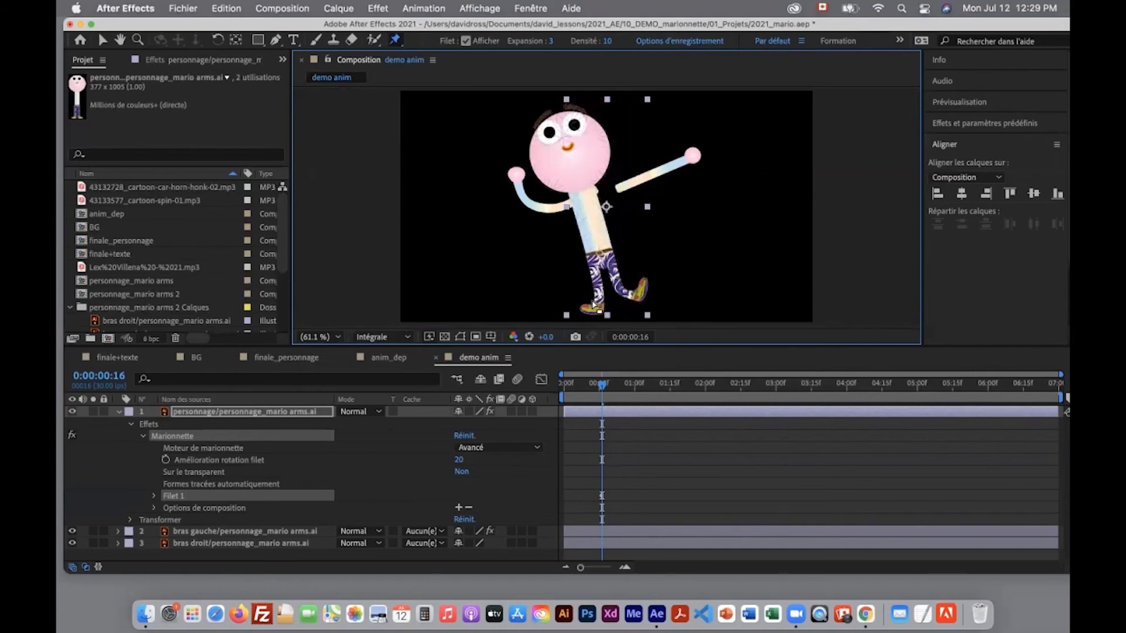
key("Delete")
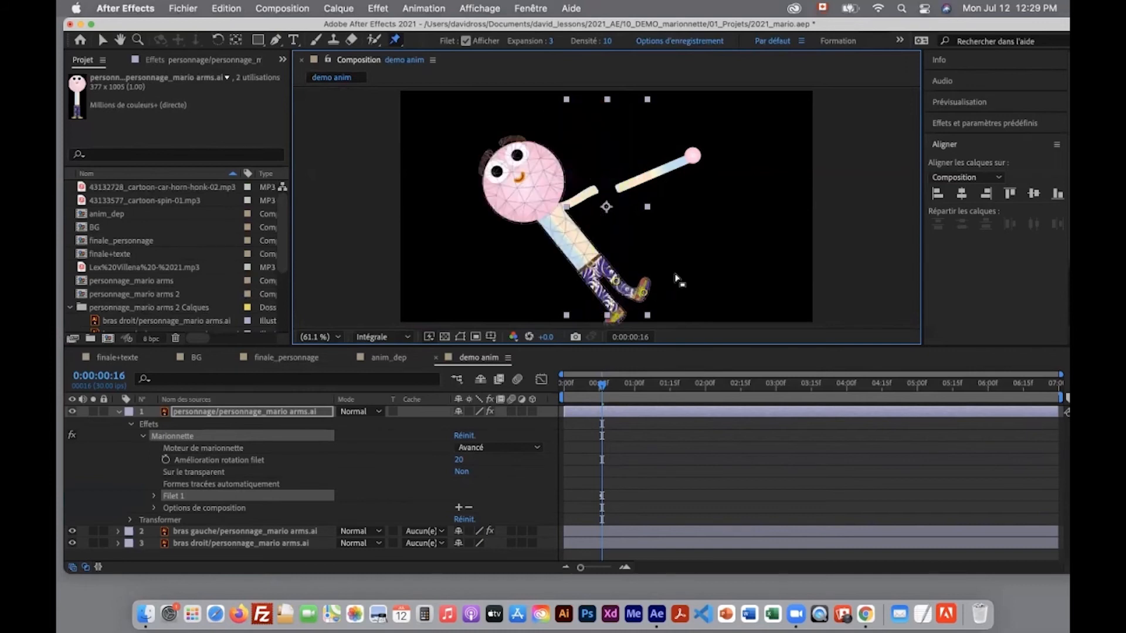
mouse_move(645, 293)
left_mouse_down()
mouse_move(613, 299)
mouse_move(644, 303)
mouse_move(626, 303)
mouse_move(682, 247)
mouse_move(709, 126)
mouse_move(693, 238)
mouse_move(652, 291)
mouse_move(701, 191)
mouse_move(698, 244)
mouse_move(674, 264)
mouse_move(698, 194)
mouse_move(626, 293)
left_mouse_up()
Undo the foot pin test and the pin deletions on the personnage layer.
key("super+z")
key("super+z")
key("super+z")
key("super+z")
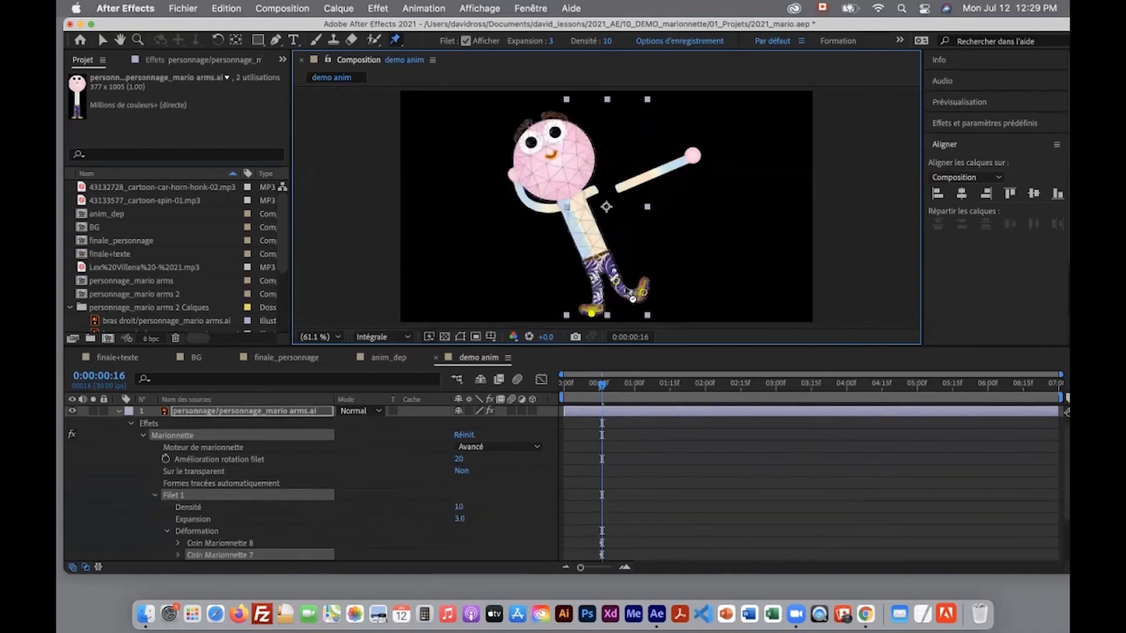
key("super+z")
key("super+z")
key("super+z")
key("super+z")
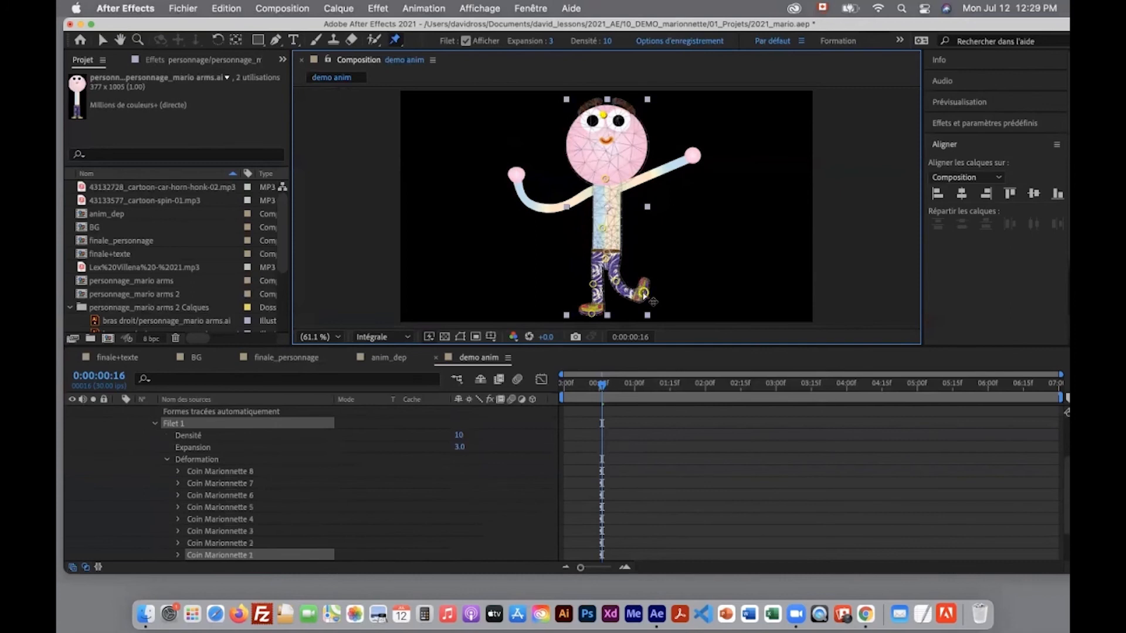
Raise the personnage layer's Coin Marionnette 8 foot pin further up and outward at 0:00:00:16.
left_click(605, 114)
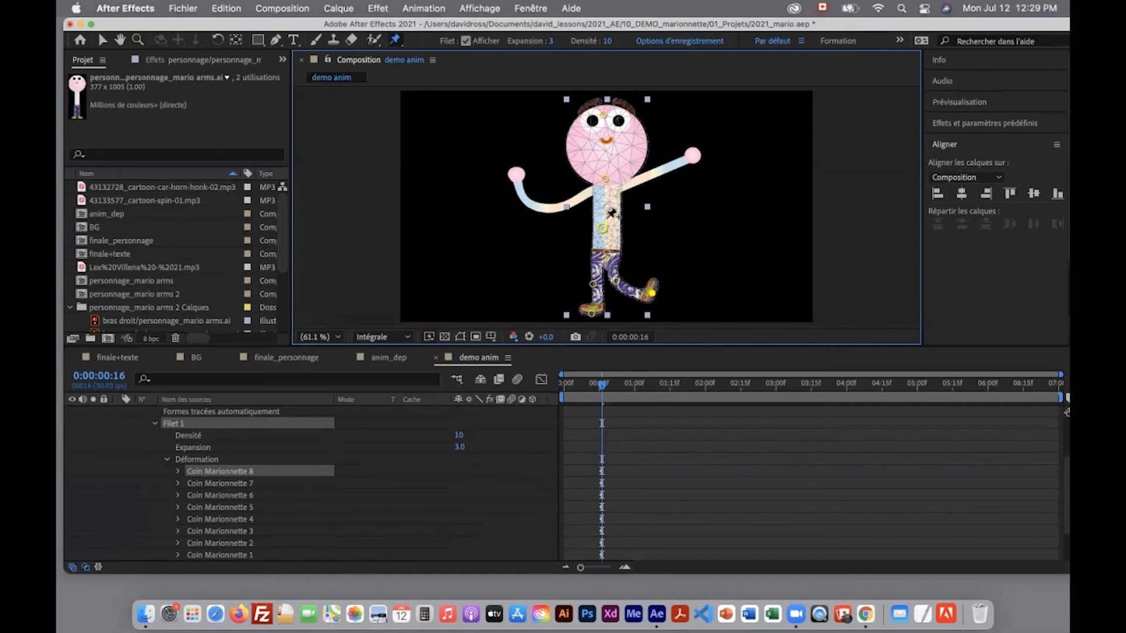
mouse_move(652, 294)
left_mouse_down()
mouse_move(637, 303)
mouse_move(660, 282)
left_mouse_up()
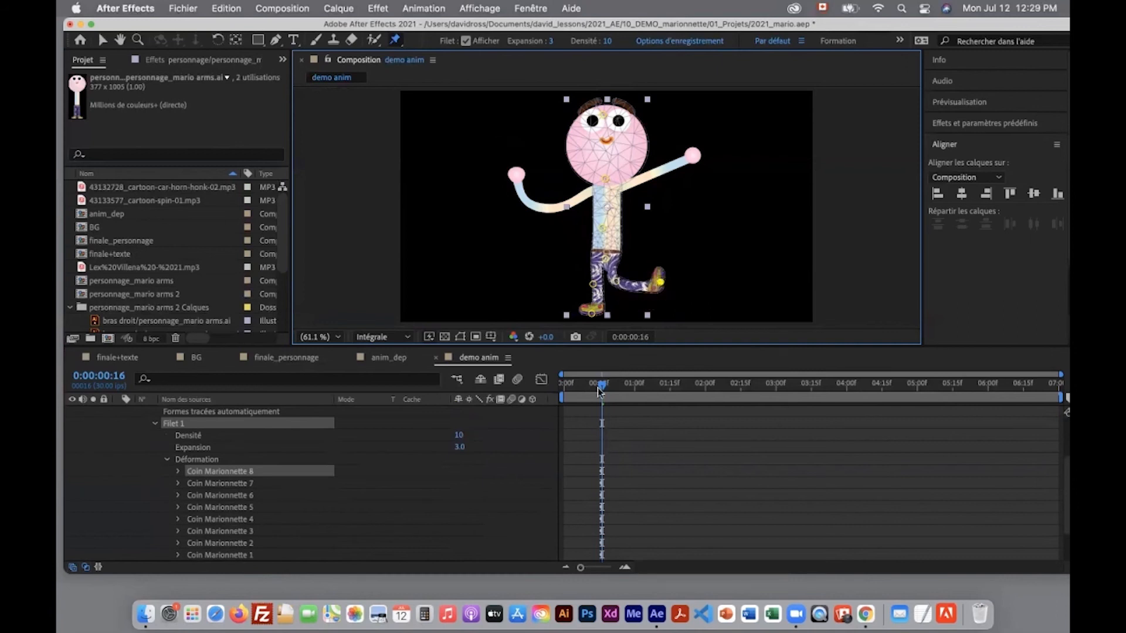
Examine the personnage layer's puppet pins one by one to identify which body part each controls.
scroll(201, 472, "up", 3)
scroll(202, 473, "down", 2)
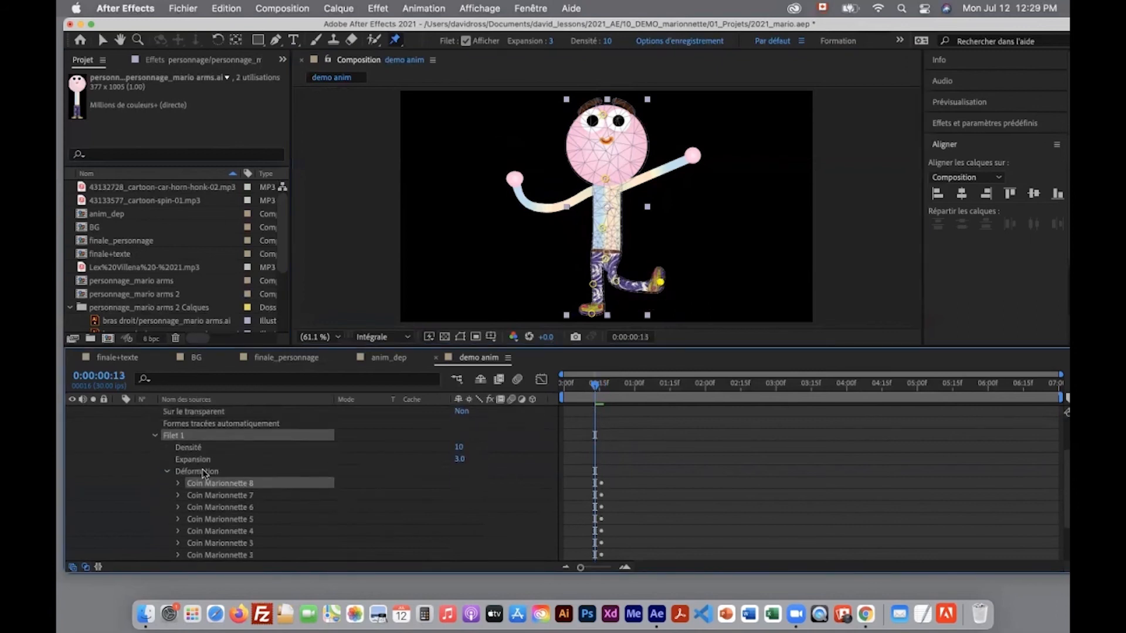
scroll(218, 497, "down", 1)
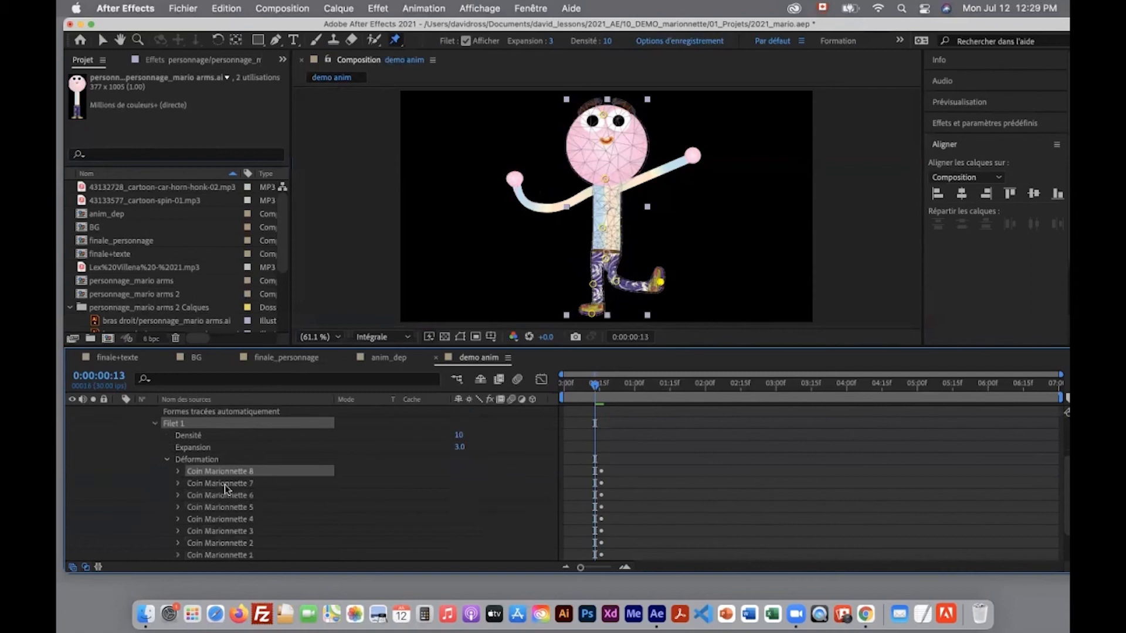
scroll(224, 484, "down", 2)
left_click(241, 531)
left_click(239, 520)
left_click(236, 508)
left_click(235, 496)
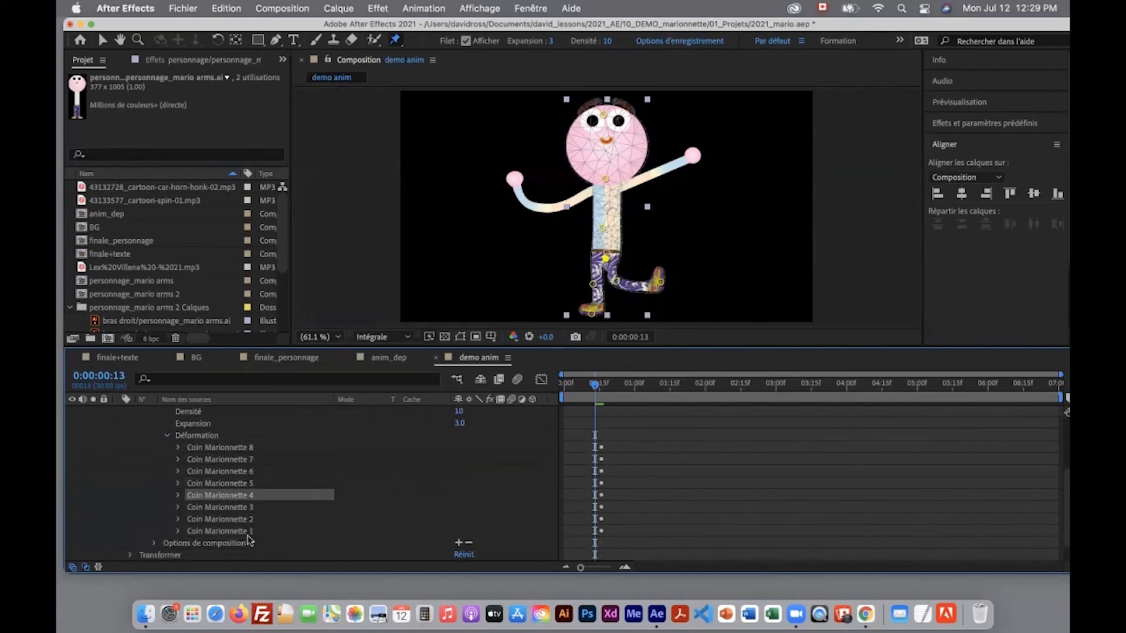
left_click(225, 530)
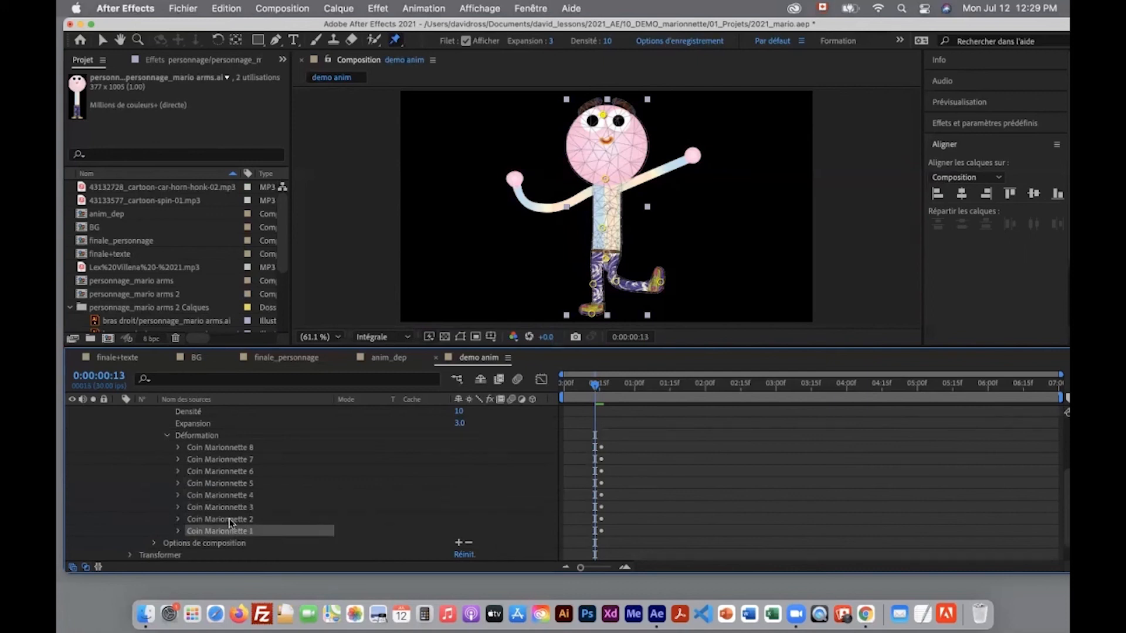
left_click(231, 507)
left_click(231, 495)
left_click(231, 483)
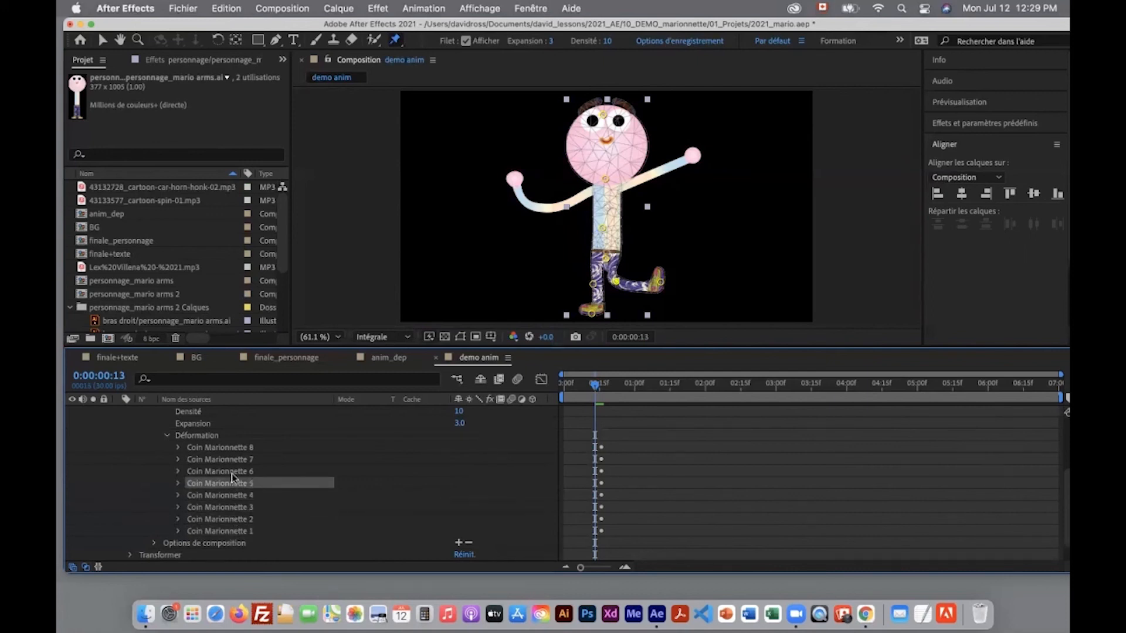
left_click(232, 471)
left_click(233, 458)
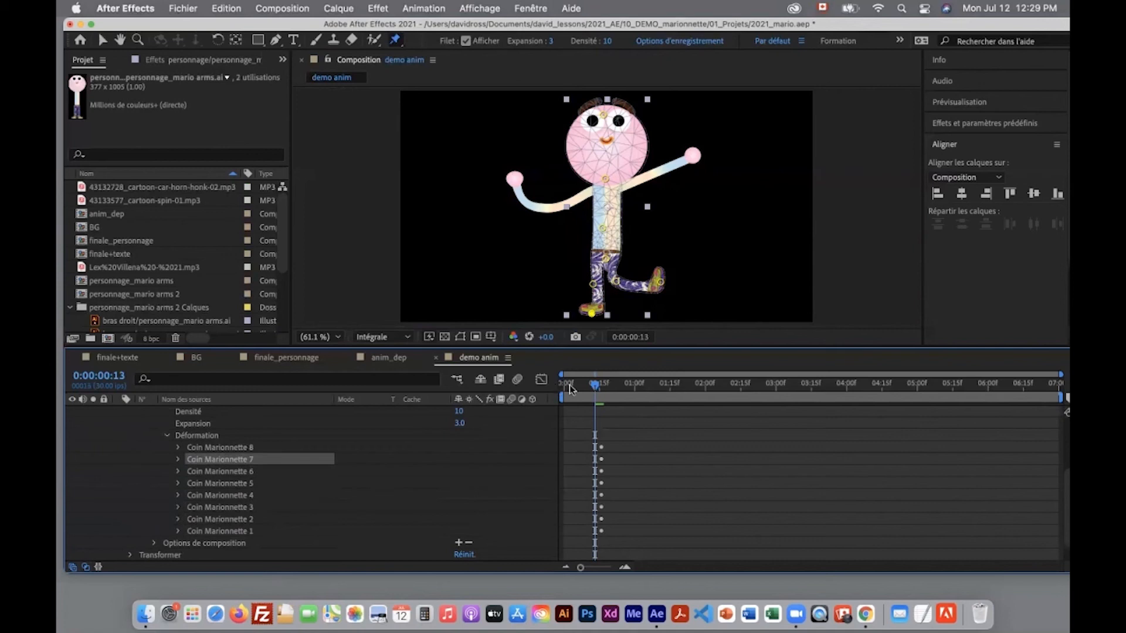
At 0:00:00:00, move the raised foot pin back down to the ground and scrub the timeline to check the leg motion.
left_click_drag(592, 387, 564, 388)
left_click_drag(660, 284, 619, 309)
left_click_drag(569, 389, 656, 386)
left_click_drag(698, 388, 575, 416)
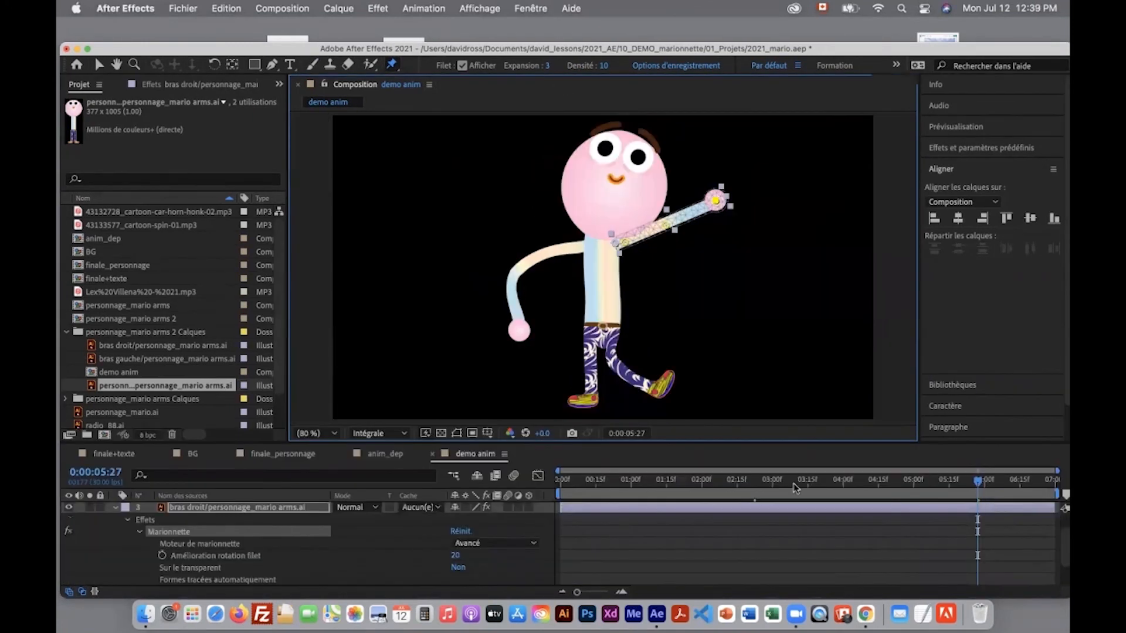
From 0:00:00:00, record a freehand waving motion of the bras droit hand pin over the length of the composition.
key("Home")
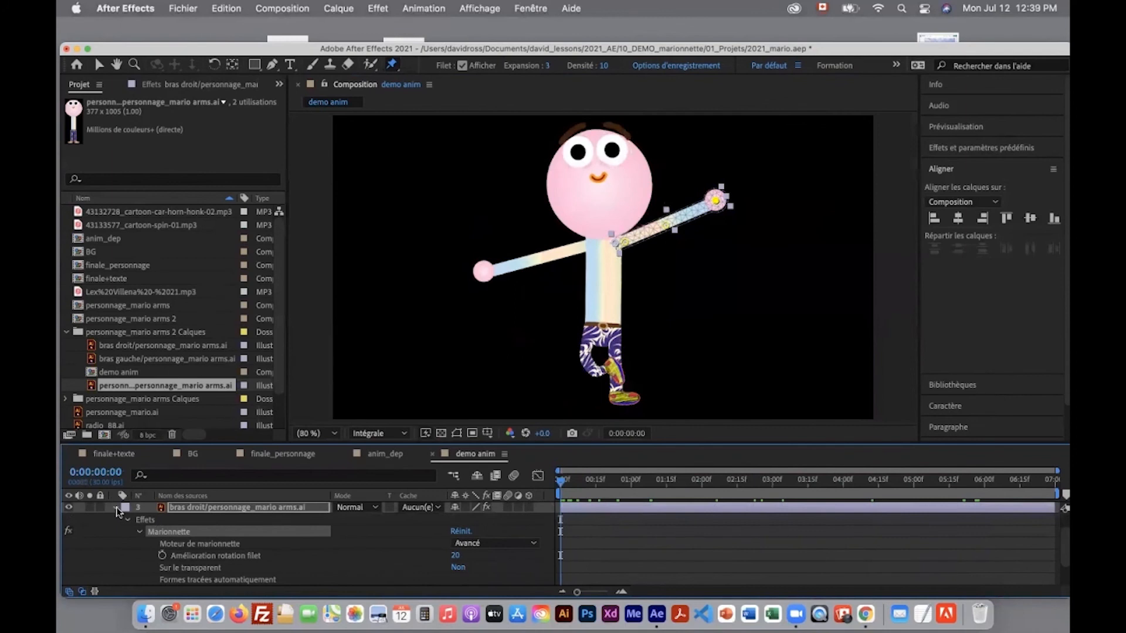
left_click(115, 508)
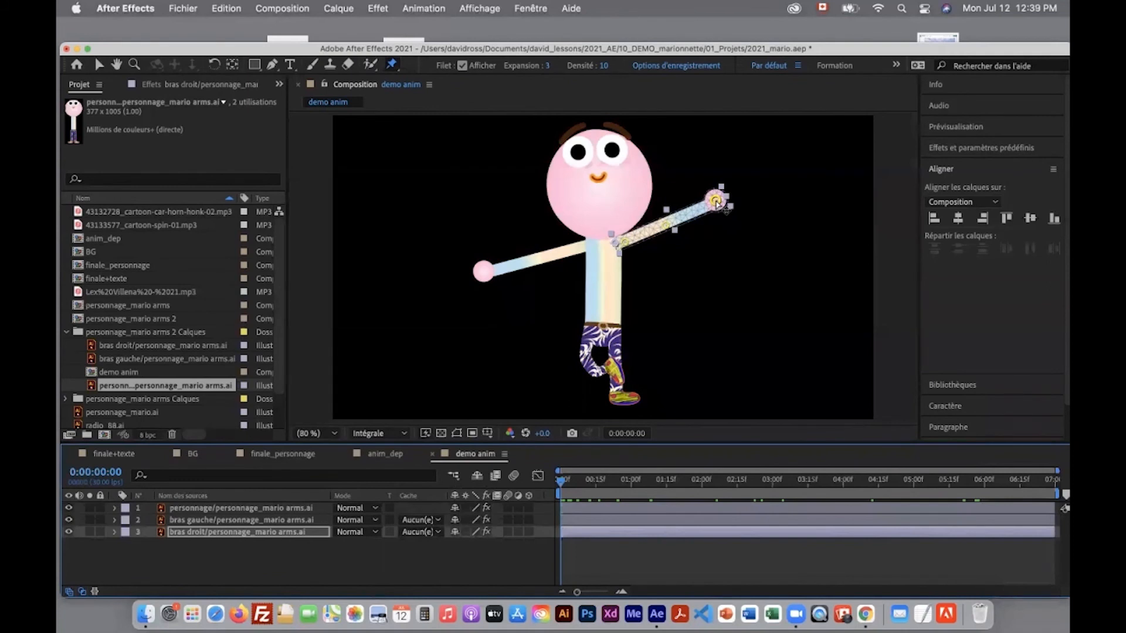
mouse_move(722, 211)
left_mouse_down()
mouse_move(716, 194)
mouse_move(725, 272)
mouse_move(714, 301)
mouse_move(731, 279)
mouse_move(708, 273)
mouse_move(737, 268)
mouse_move(668, 293)
mouse_move(724, 164)
mouse_move(732, 215)
mouse_move(706, 287)
left_mouse_up()
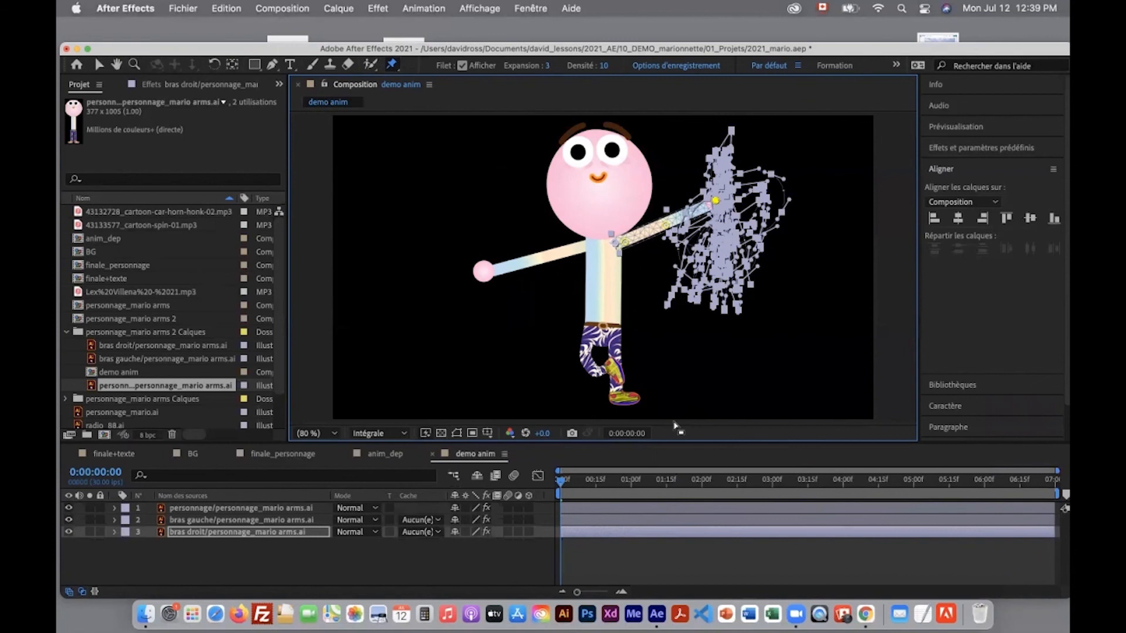
Reveal the keyframed properties of bras droit and temporarily enlarge the timeline to examine its pin keyframes.
key("u")
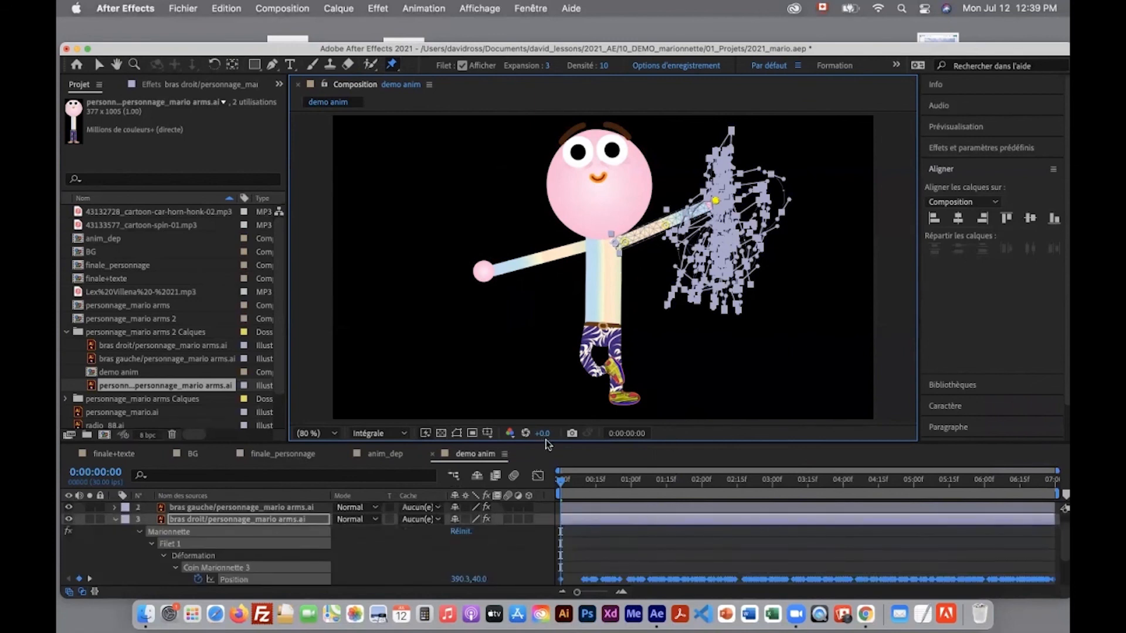
left_click_drag(549, 443, 550, 303)
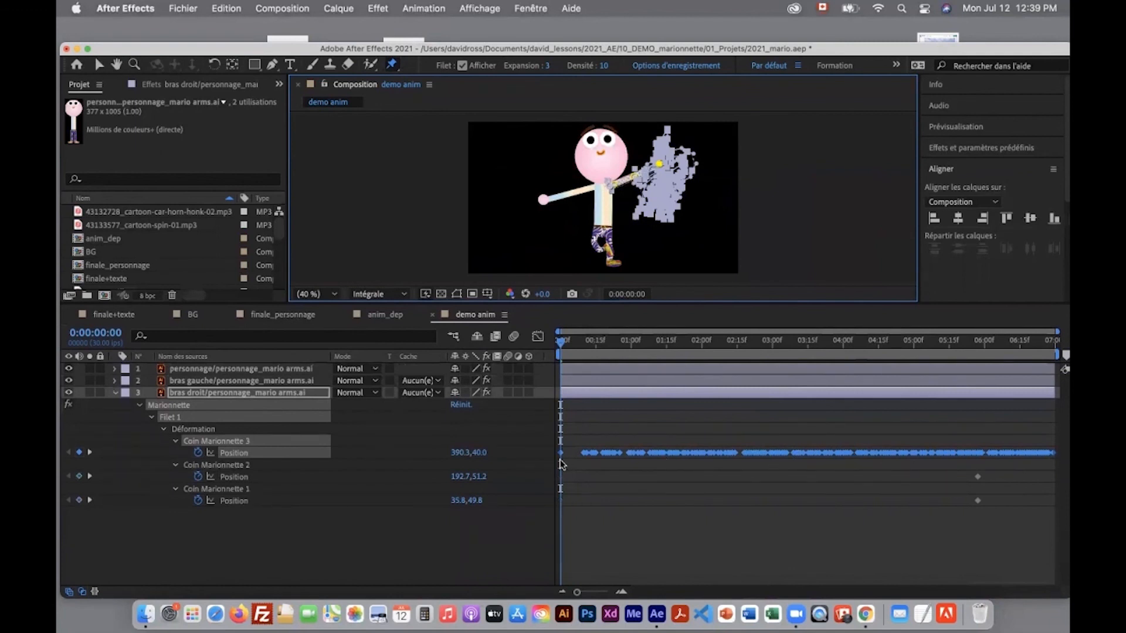
left_click_drag(563, 304, 545, 430)
Preview the demo anim composition and stop playback.
key("space")
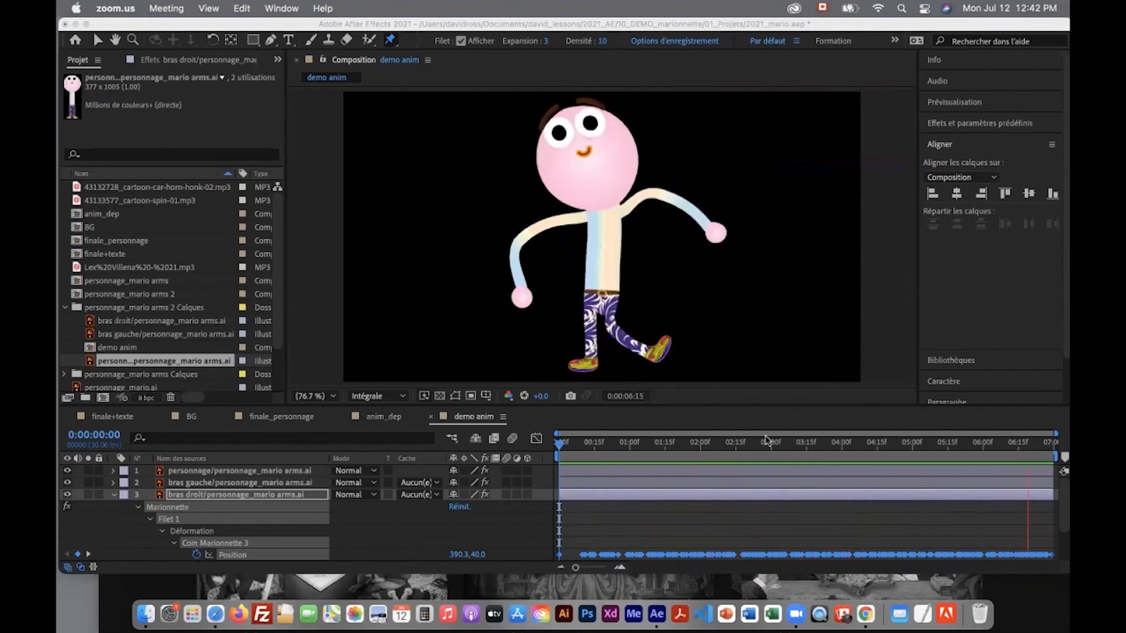
left_click(782, 428)
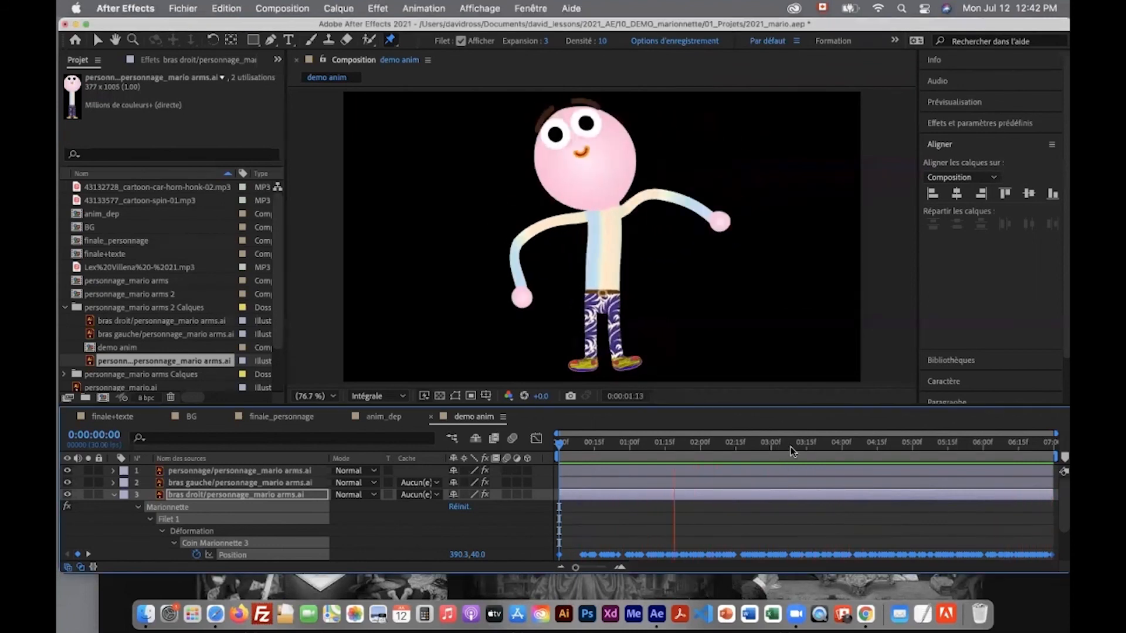
key("space")
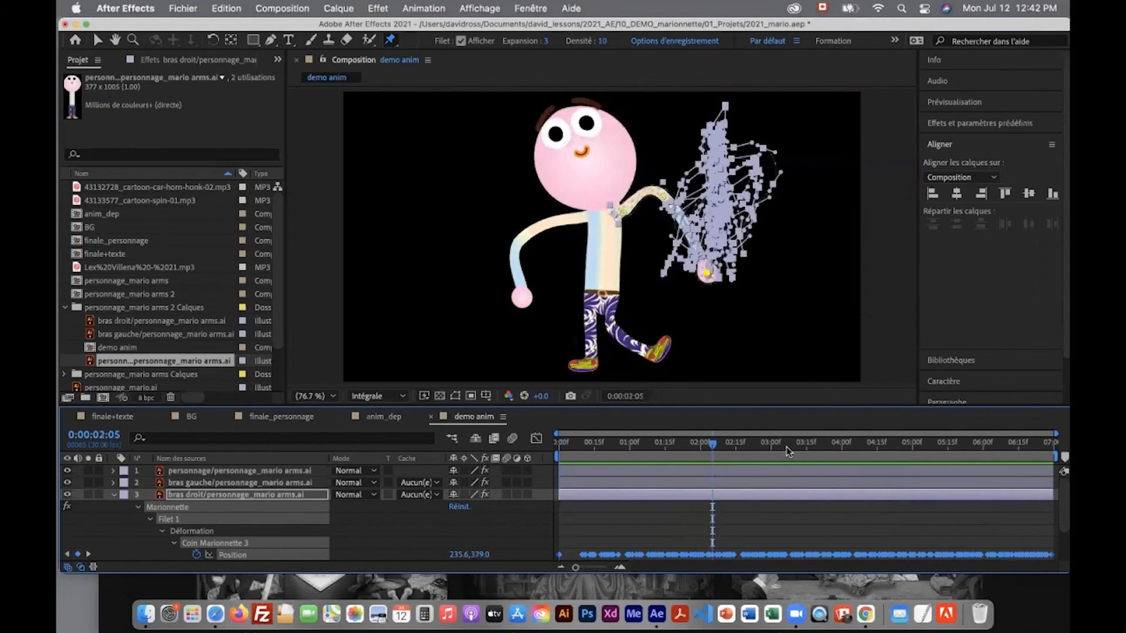
Switch to Safari, move its window up and view the wwm.productions work page from its beginning.
left_click(787, 589)
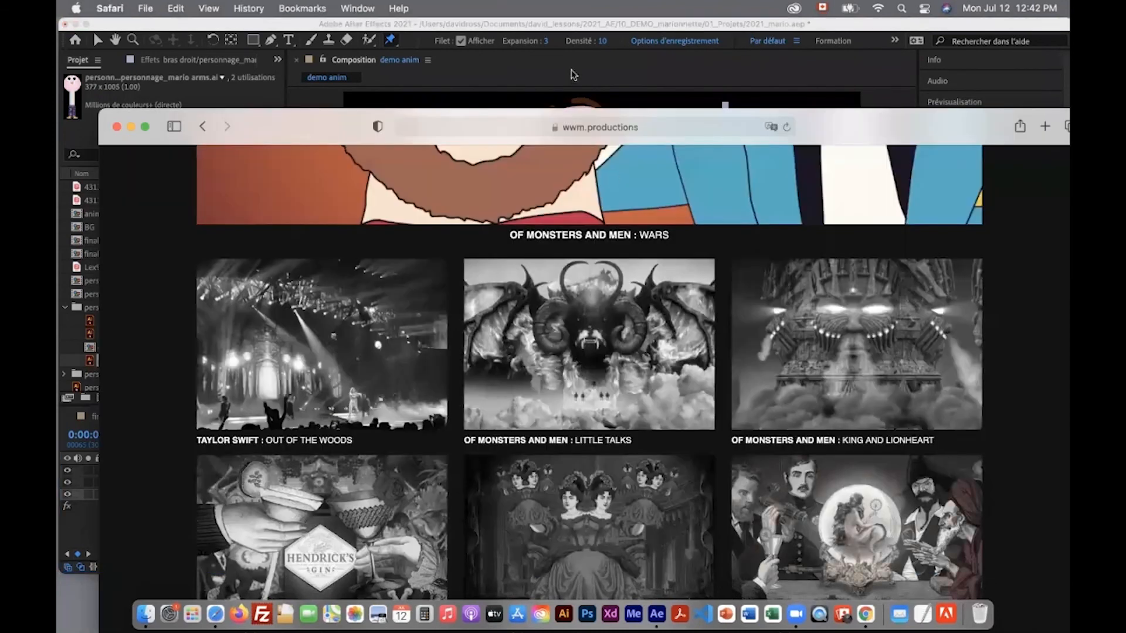
left_click_drag(311, 122, 300, 22)
scroll(551, 192, "up", 10)
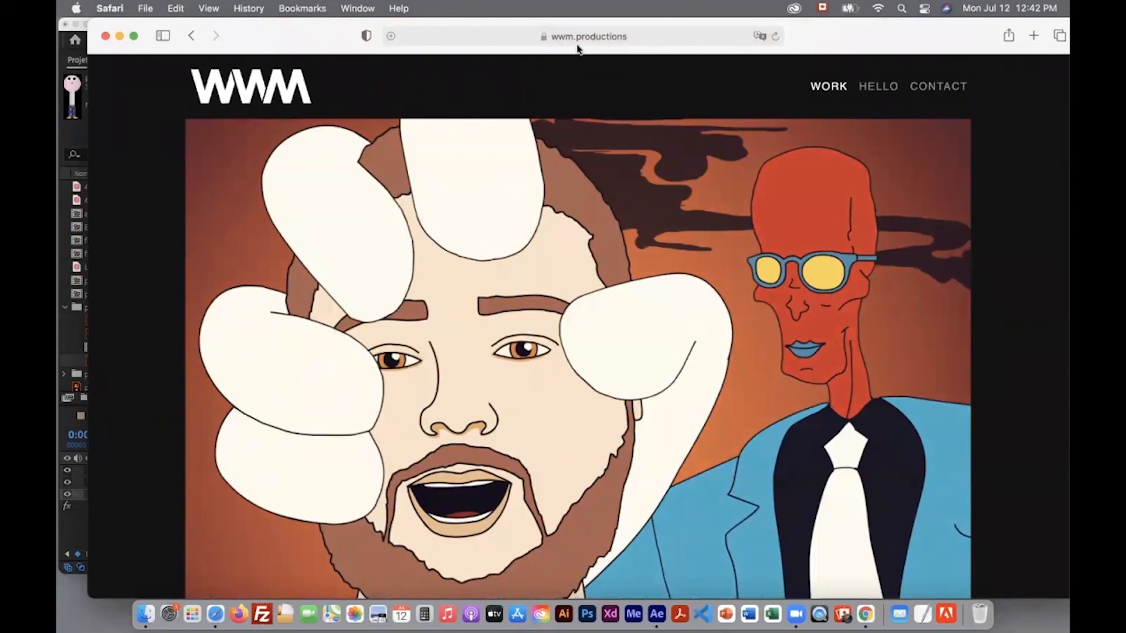
Open the Of Monsters and Men : Little Talks project from the work page and start playing its video.
scroll(472, 181, "down", 10)
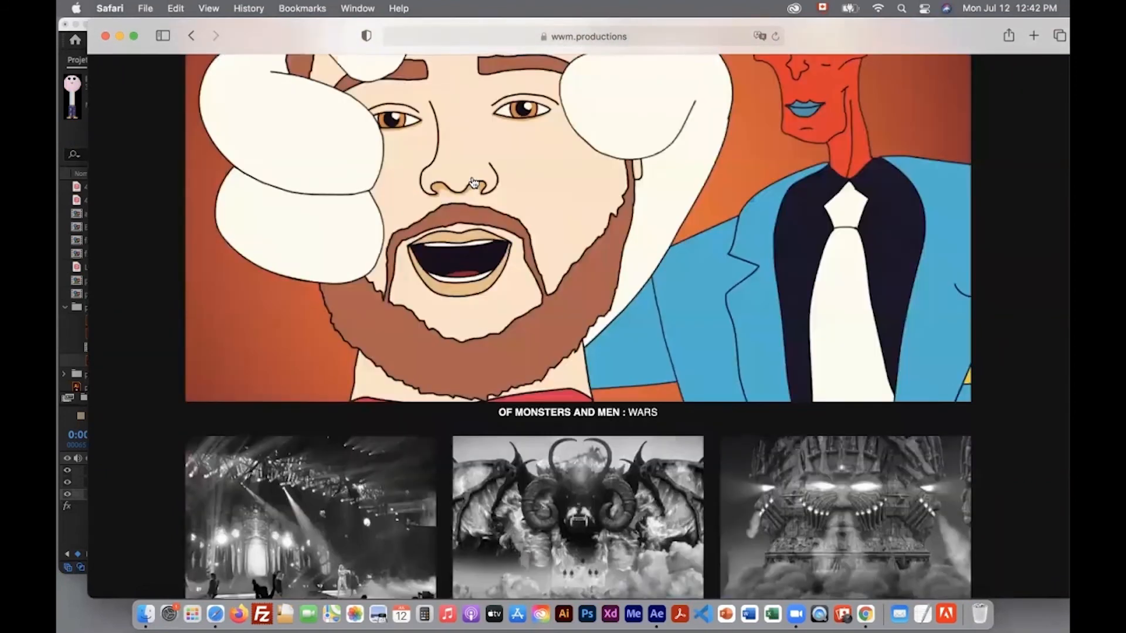
left_click(566, 280)
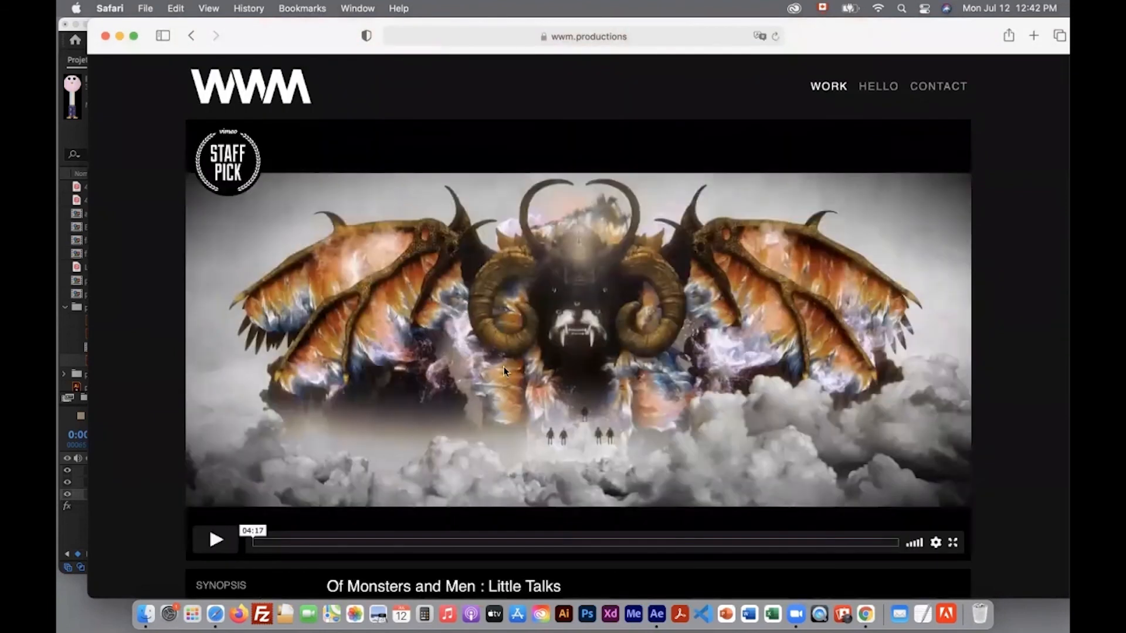
scroll(364, 532, "down", 1)
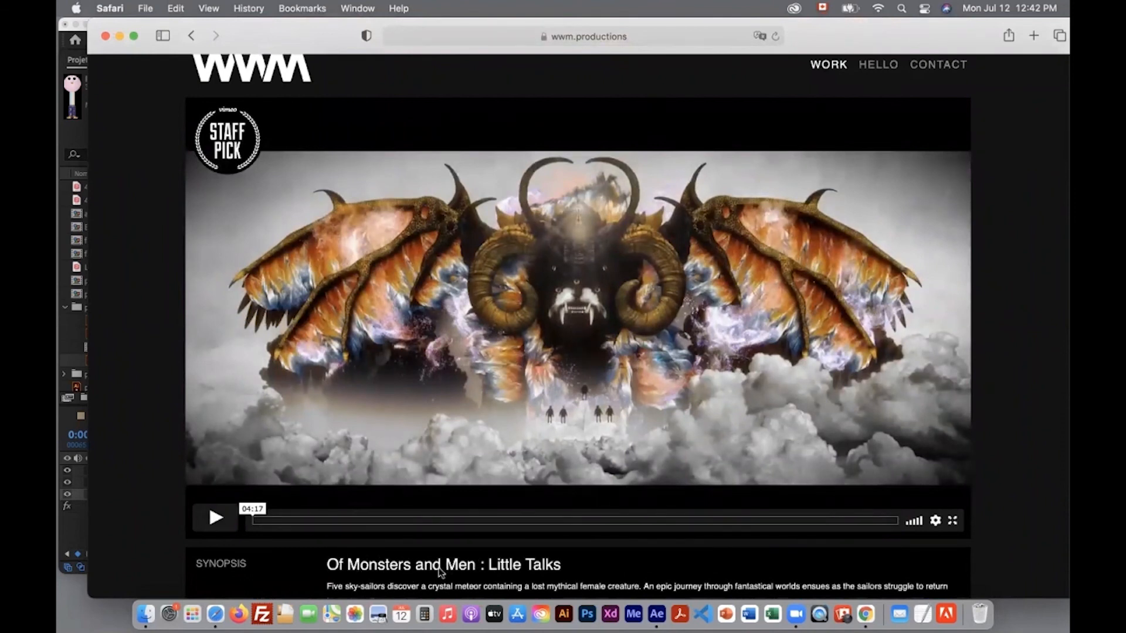
left_click(217, 518)
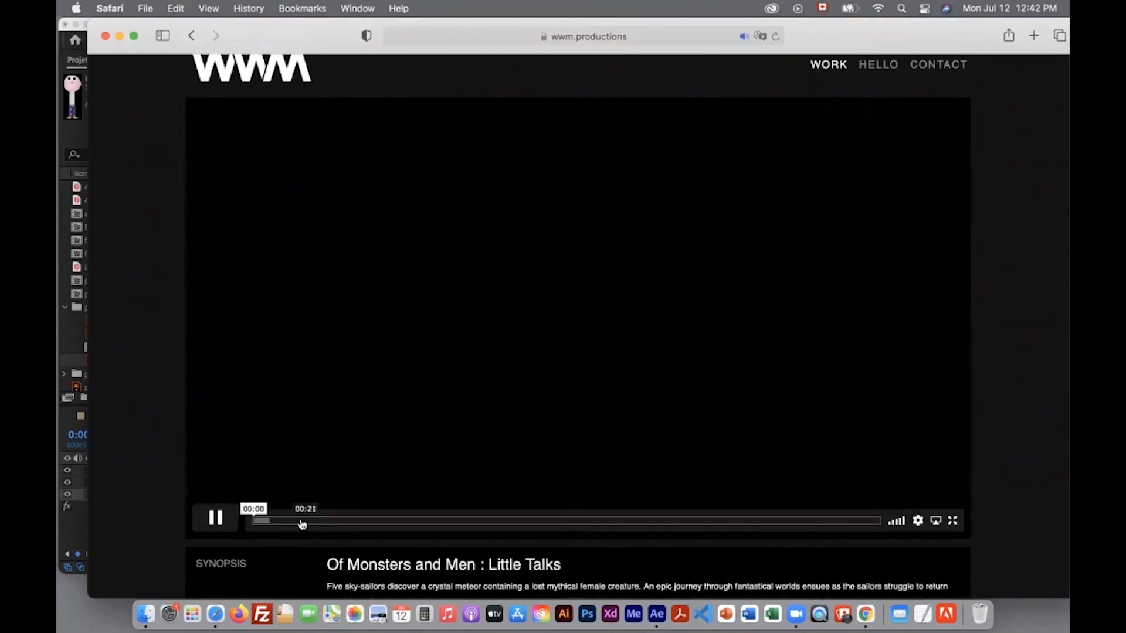
Skip forward through the Little Talks video in stages to about 01:13, pausing briefly at about 00:53 and resuming playback.
left_click(289, 521)
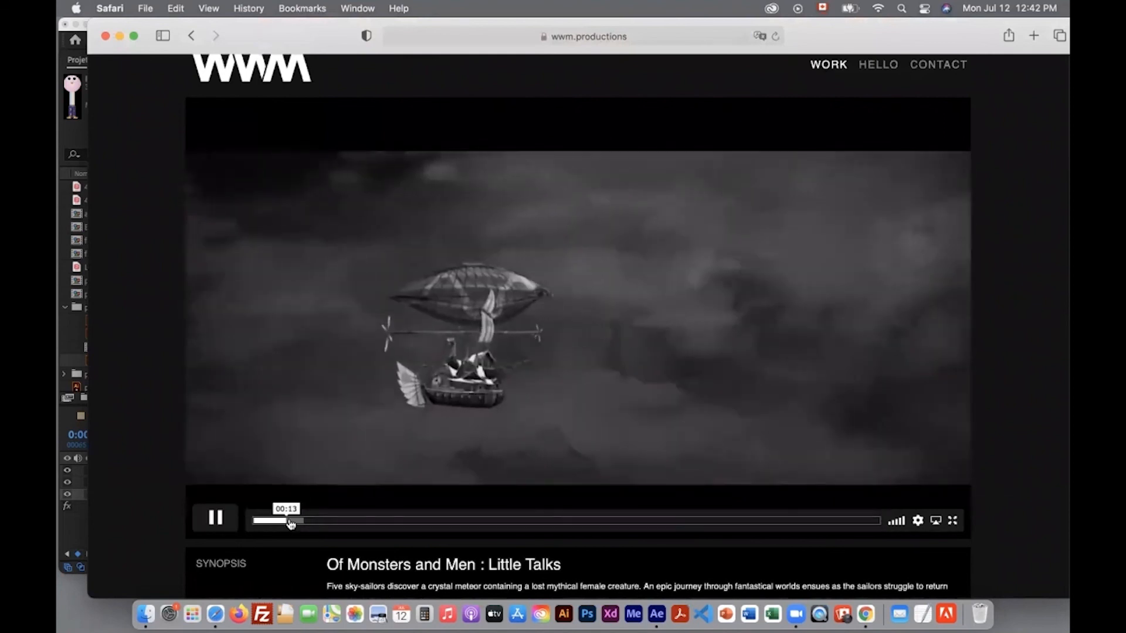
left_click(306, 522)
left_click(331, 522)
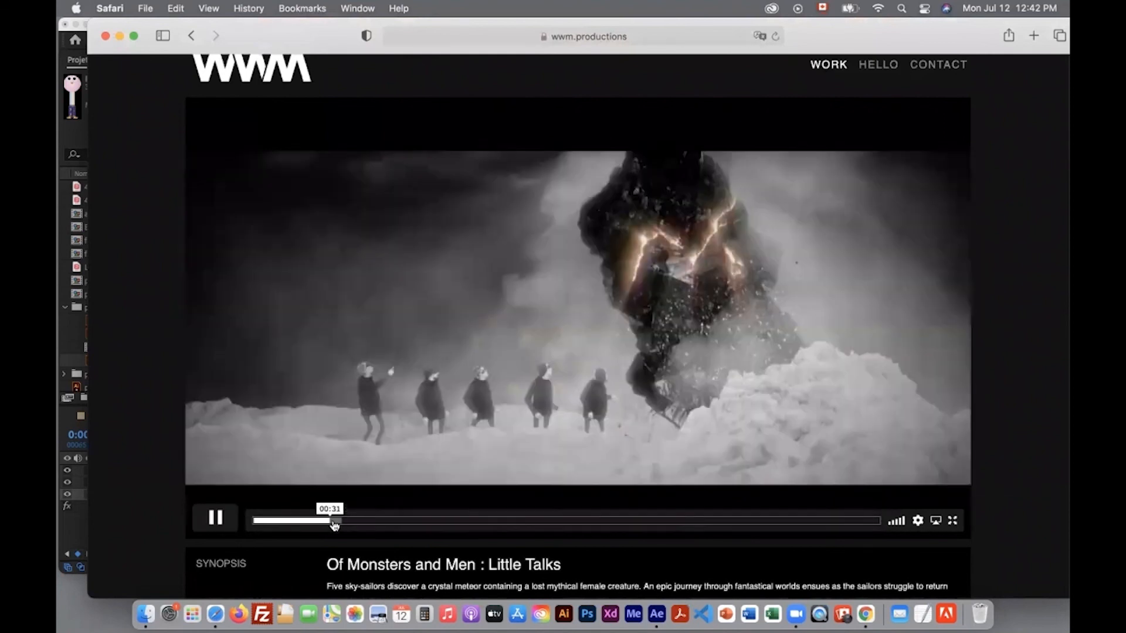
left_click(359, 524)
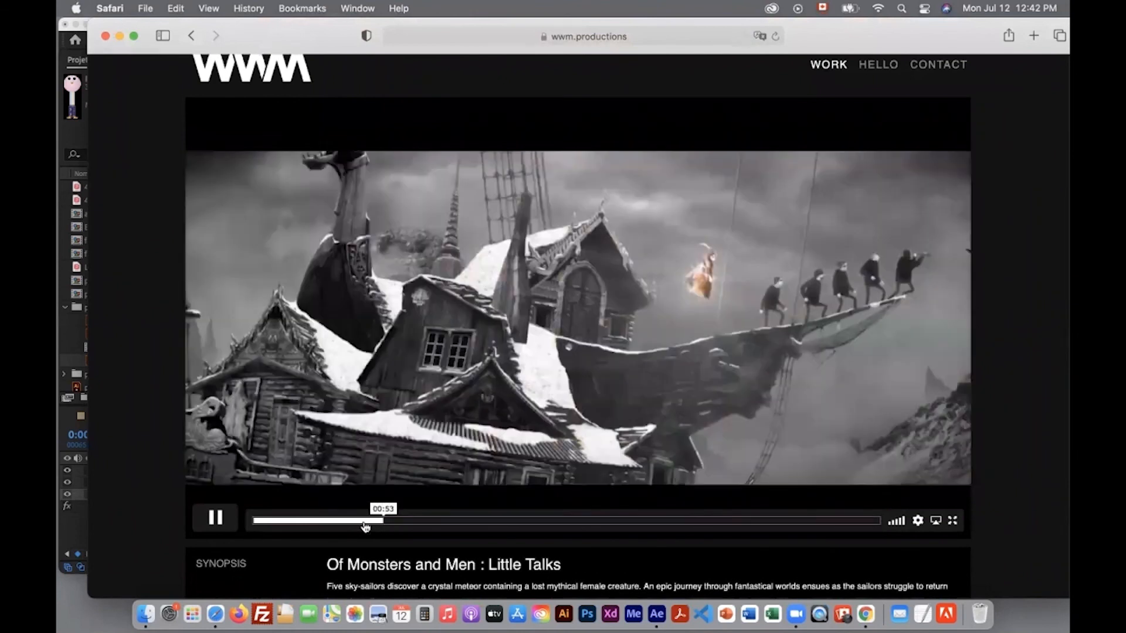
left_click(215, 518)
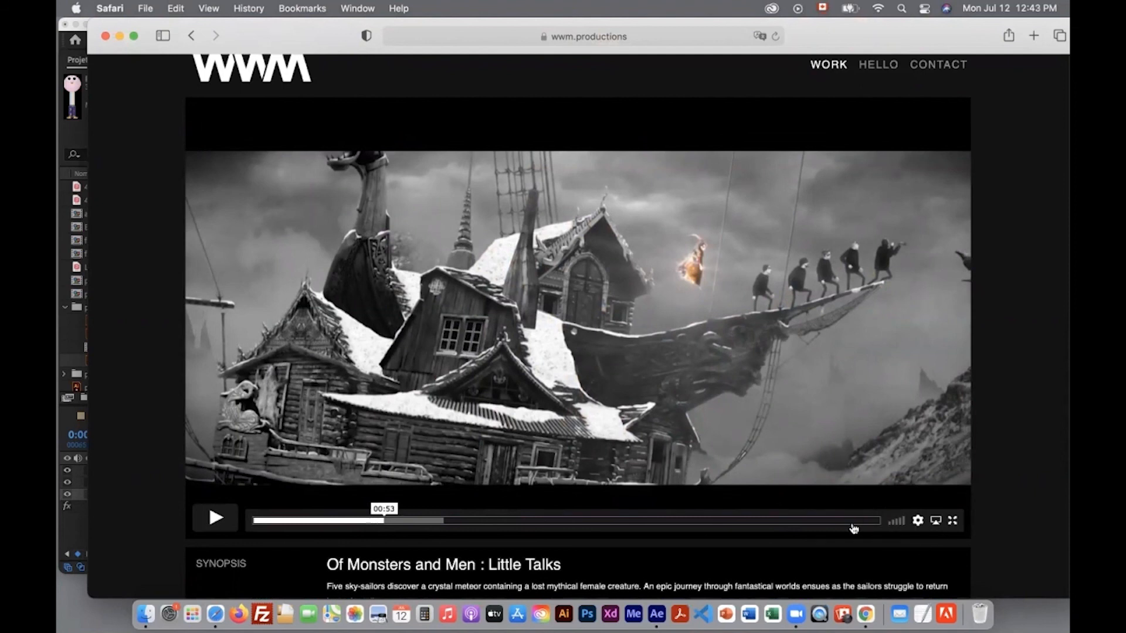
left_click(216, 517)
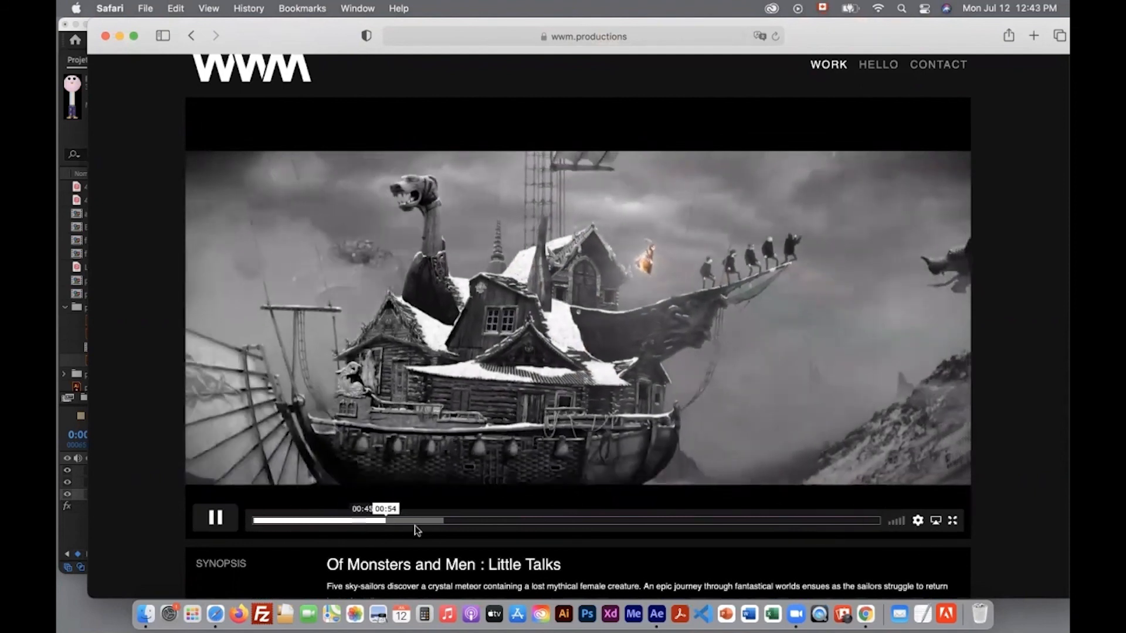
left_click(425, 521)
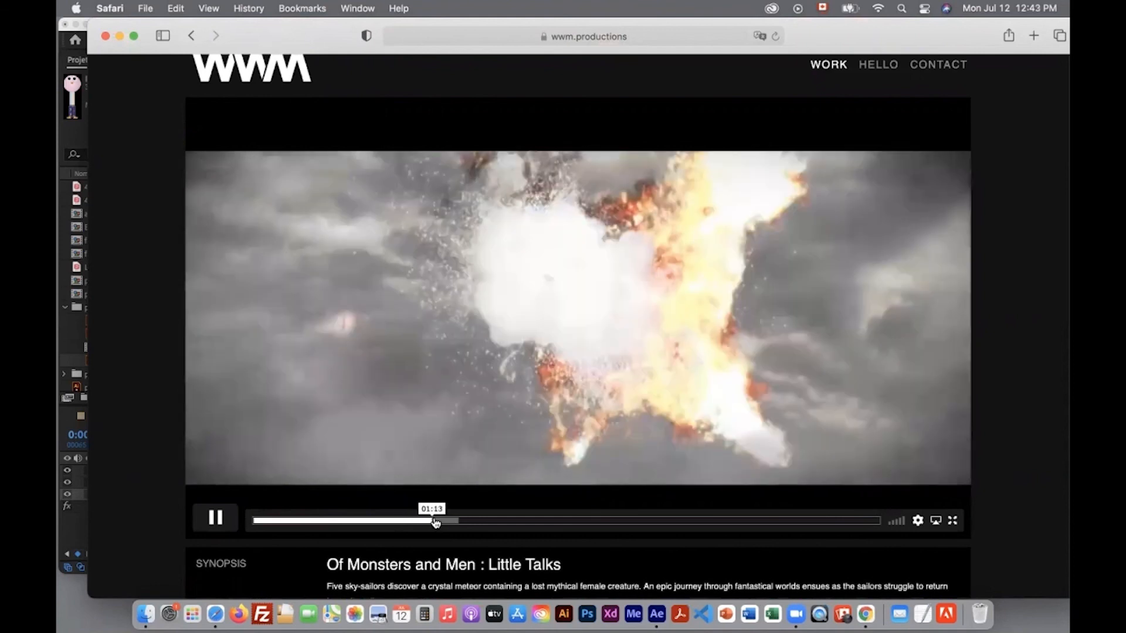